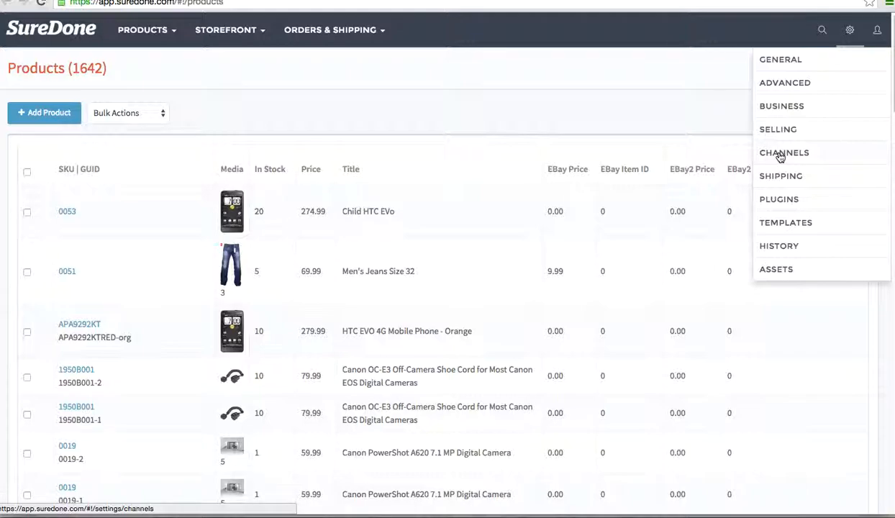
# Open the Channels settings page
pyautogui.click(781, 155)
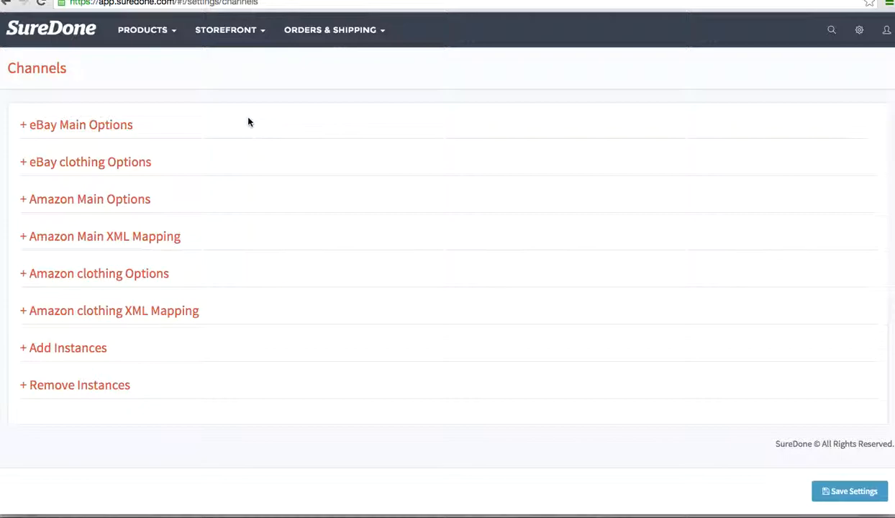
pyautogui.click(857, 43)
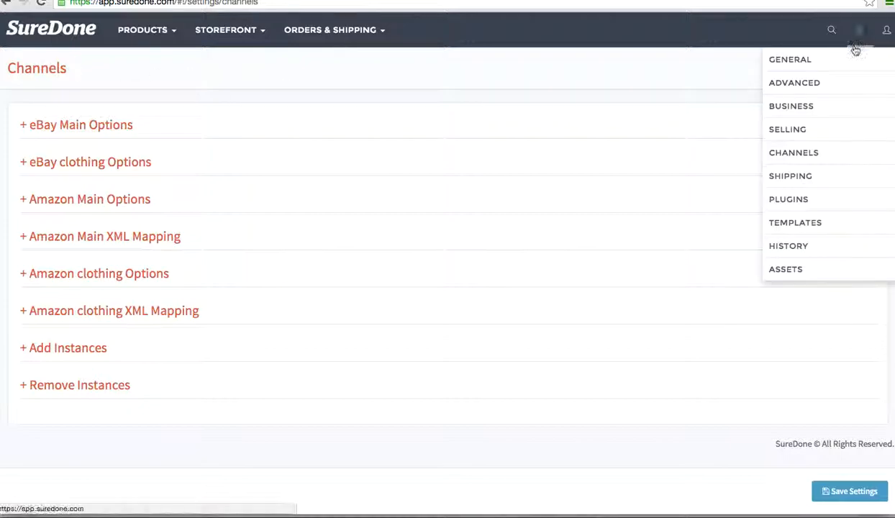
pyautogui.click(788, 151)
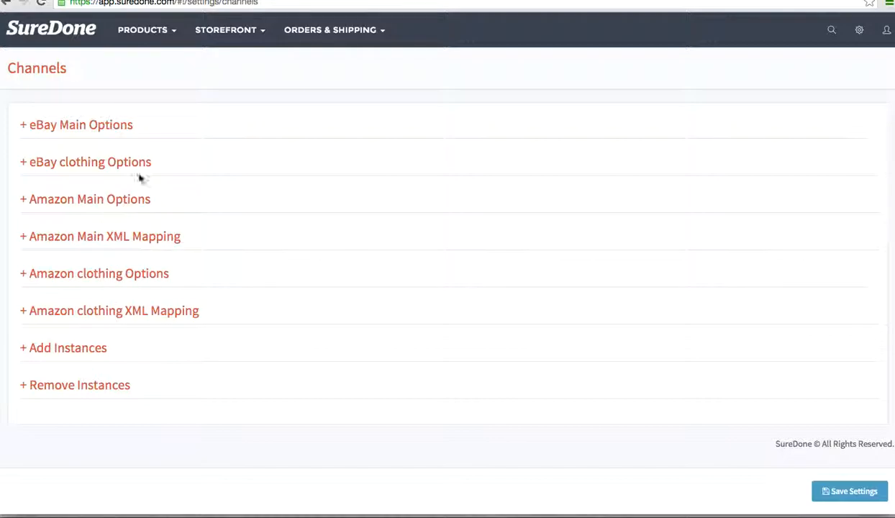
# Look into the eBay Main Options and eBay clothing Options sections in turn, collapsing each one again
pyautogui.click(61, 129)
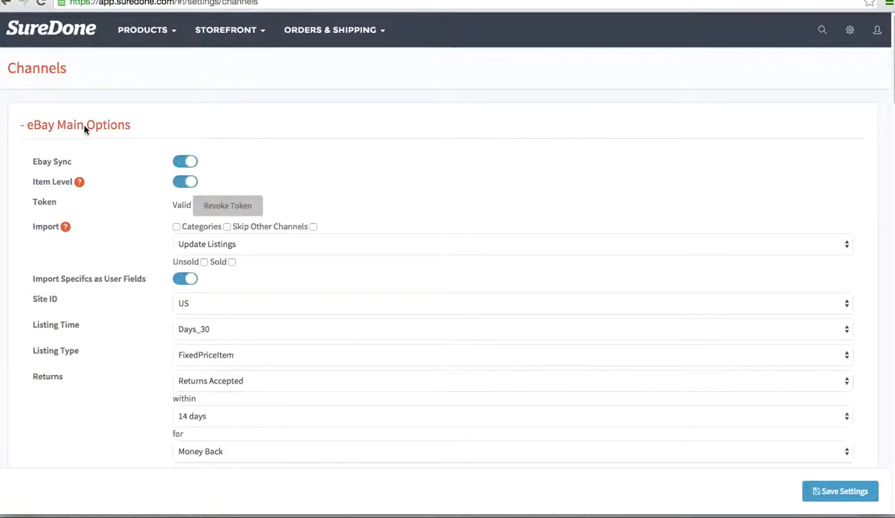
pyautogui.click(83, 126)
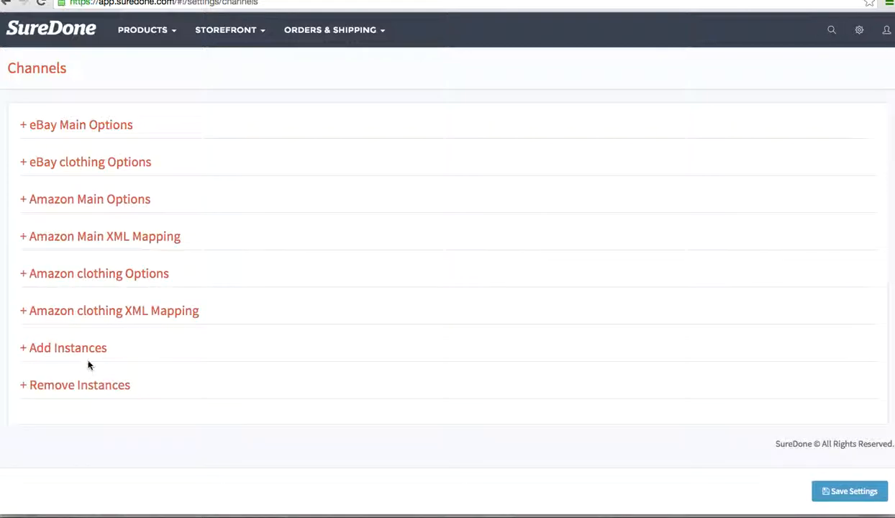
pyautogui.click(111, 168)
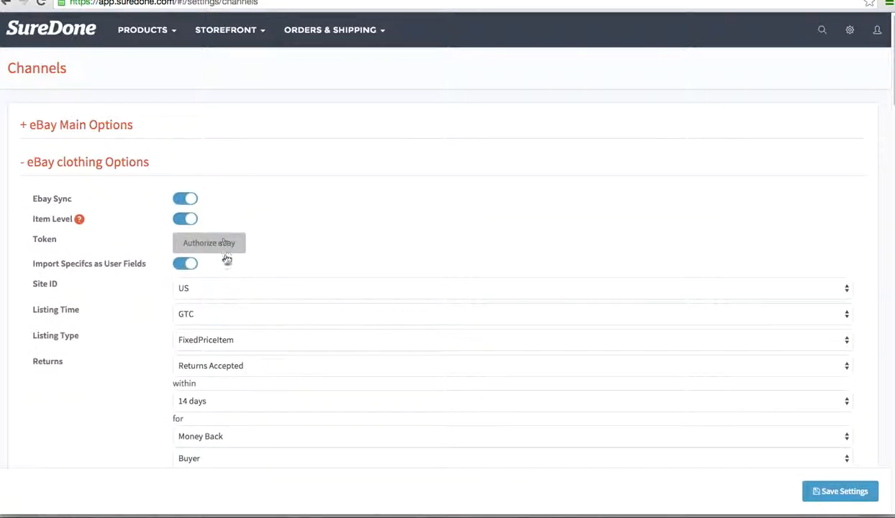
pyautogui.click(94, 164)
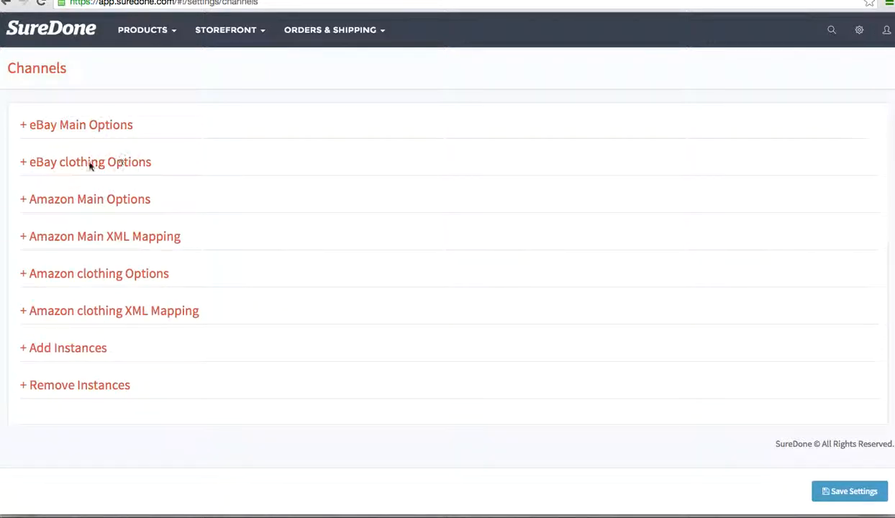
# Expand eBay Main Options and examine the sync, item level, token and import settings, including the Skip Other Channels option
pyautogui.click(92, 126)
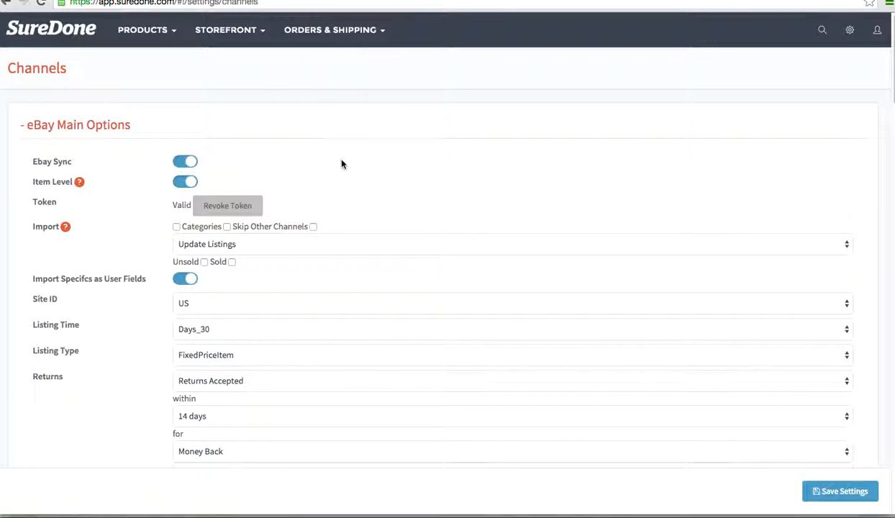
pyautogui.scroll(-1, 90, 195)
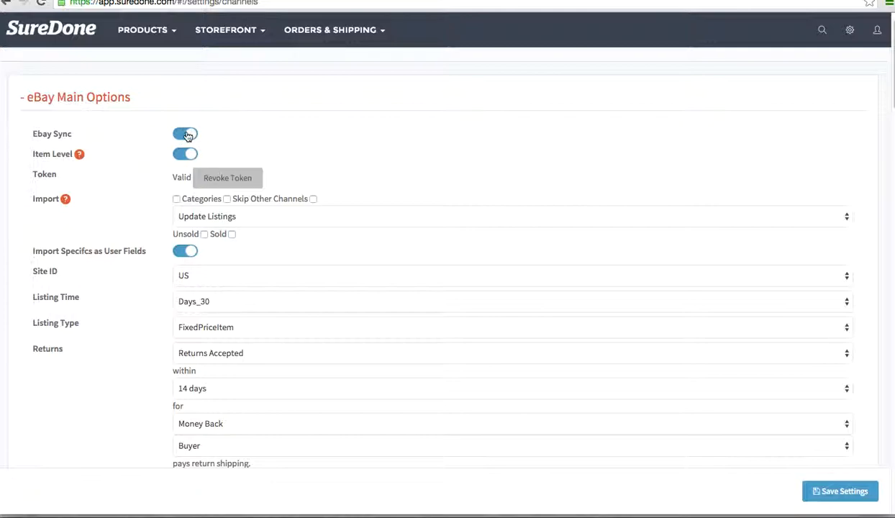
pyautogui.scroll(-2, 138, 177)
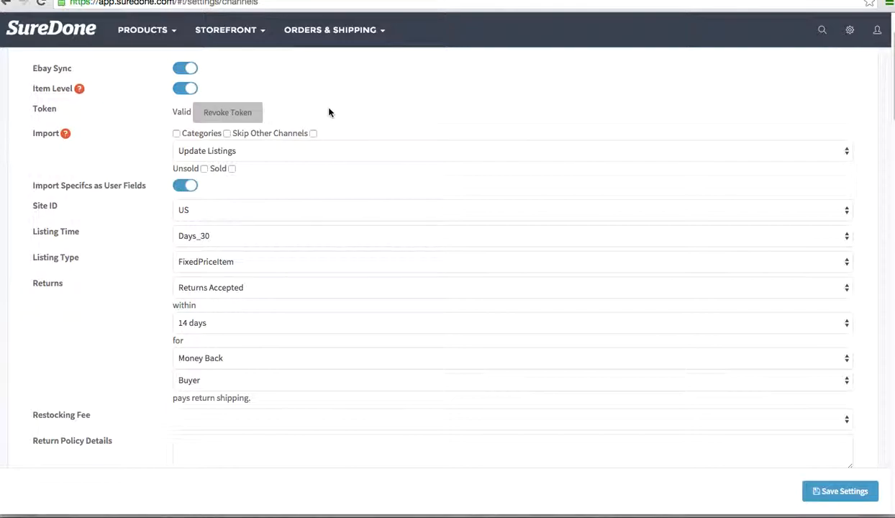
pyautogui.scroll(-1, 152, 131)
pyautogui.scroll(-1, 149, 132)
pyautogui.scroll(1, 106, 85)
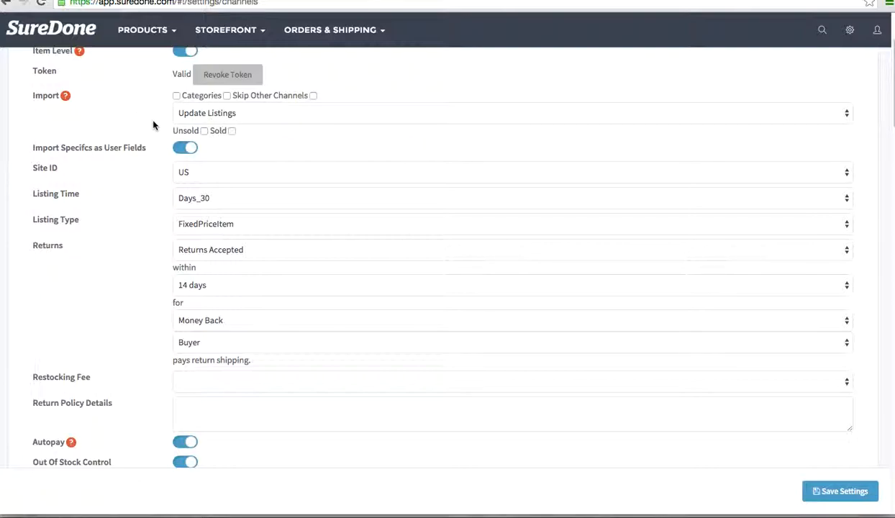
pyautogui.click(313, 96)
pyautogui.click(314, 96)
# Examine the site, listing time, listing type, returns and Returns Profile settings of the main eBay channel
pyautogui.scroll(-1, 115, 106)
pyautogui.scroll(-5, 116, 107)
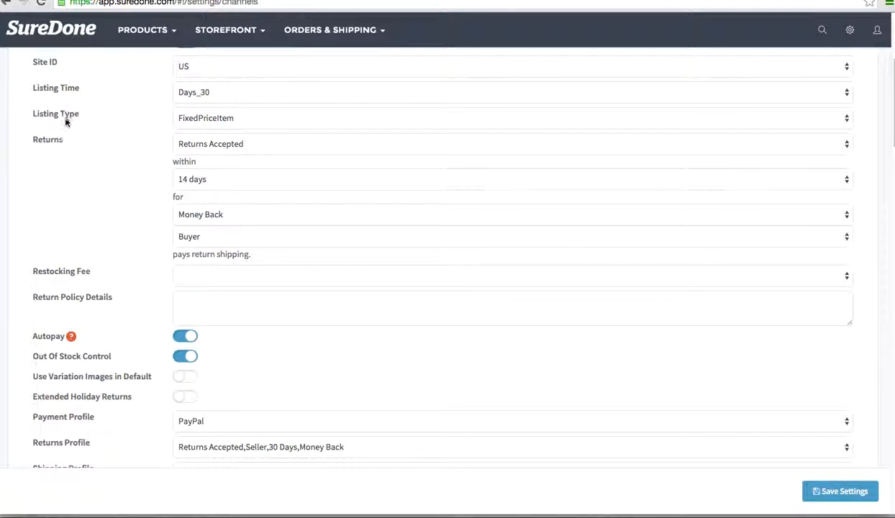
pyautogui.scroll(-1, 84, 128)
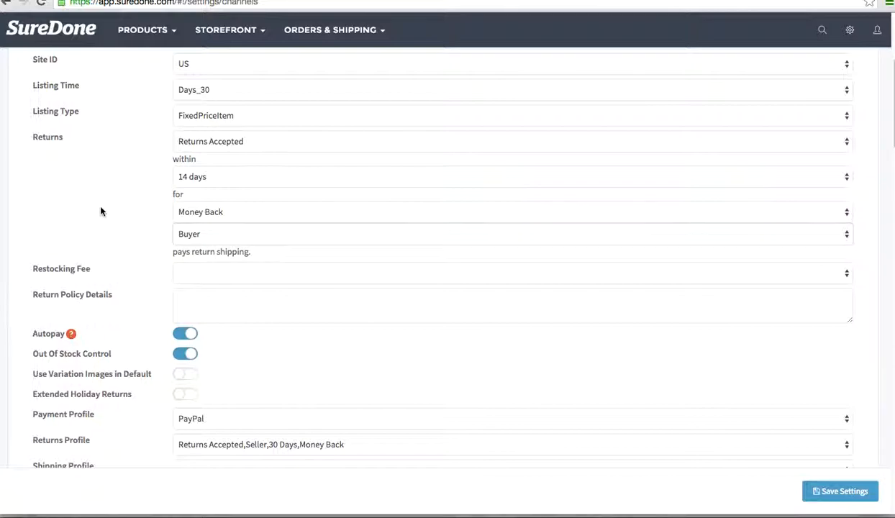
pyautogui.moveTo(52, 440); pyautogui.dragTo(99, 443)
pyautogui.click(98, 442)
pyautogui.scroll(-1, 99, 212)
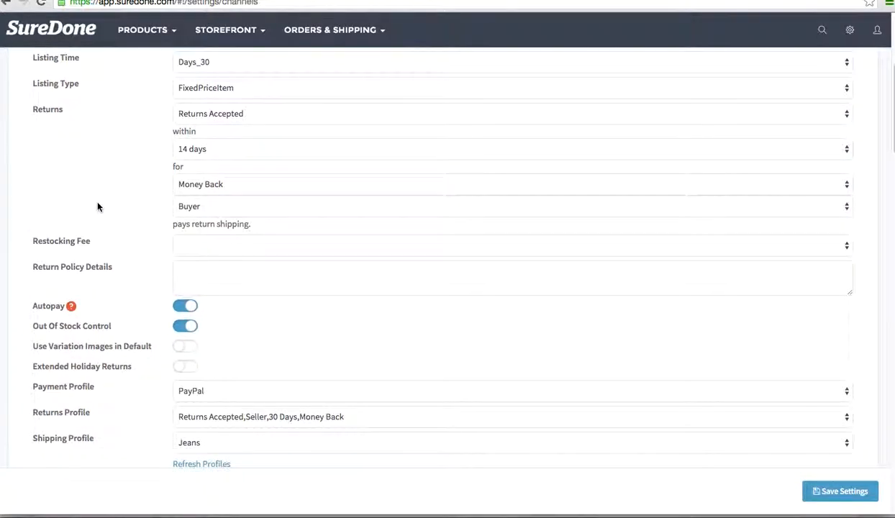
pyautogui.scroll(-1, 98, 208)
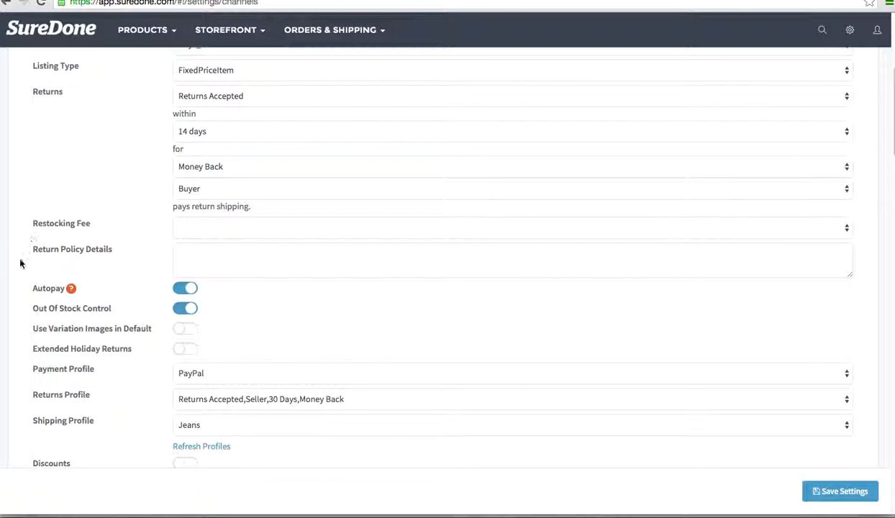
# Check which Restocking Fee choices are available without selecting one
pyautogui.scroll(-1, 101, 247)
pyautogui.click(260, 207)
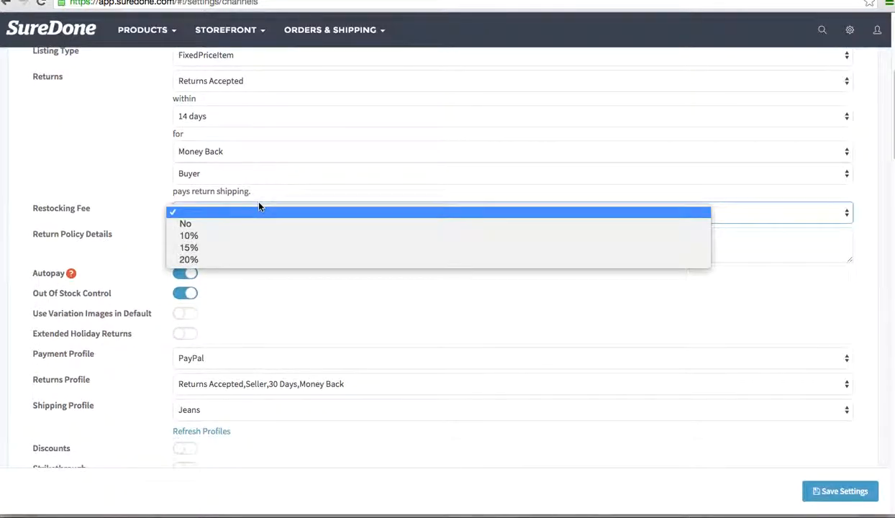
pyautogui.click(100, 154)
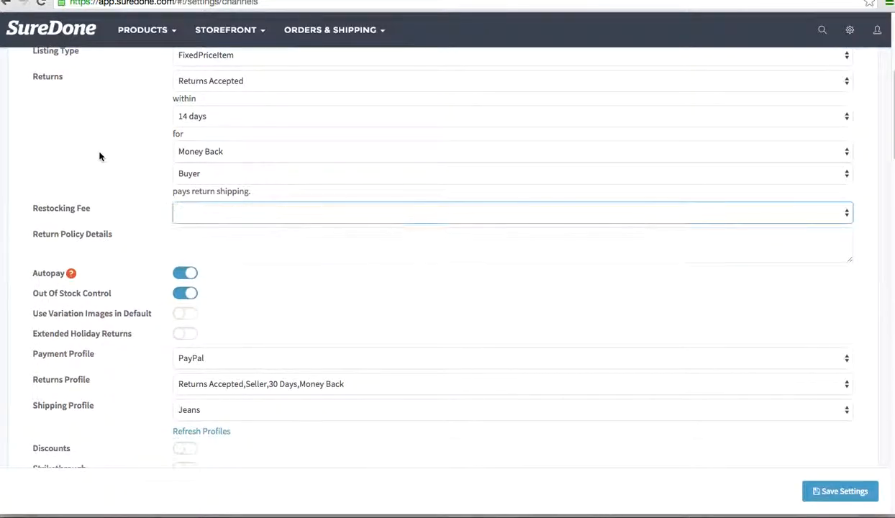
pyautogui.click(119, 193)
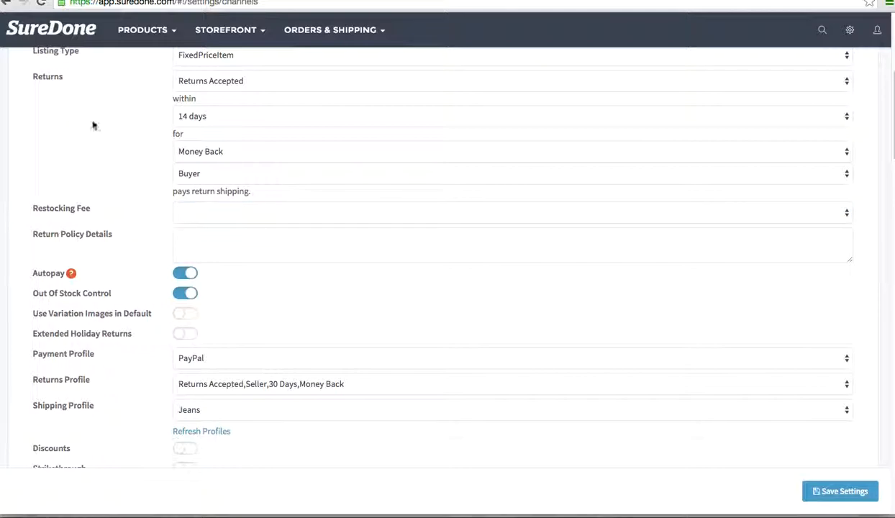
pyautogui.click(130, 241)
pyautogui.click(98, 195)
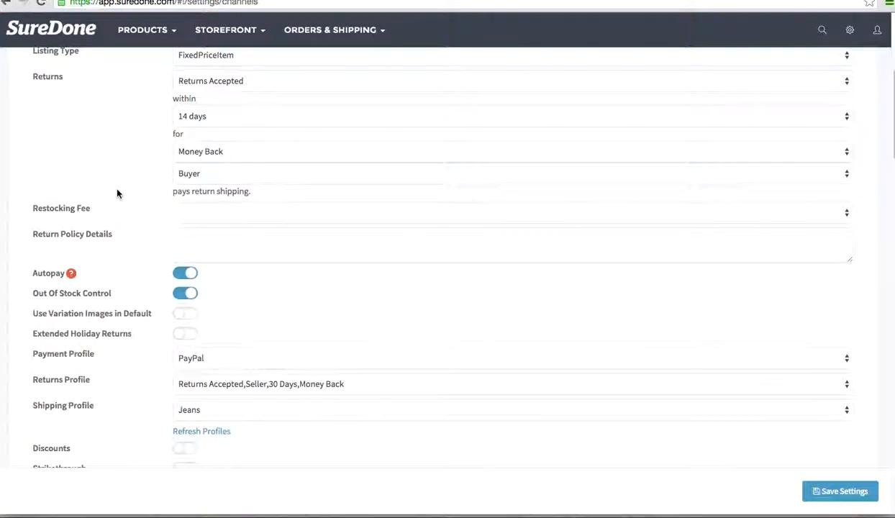
# Examine the Autopay, Out Of Stock Control, business profile, discount, Best Offer and payment settings of the main eBay channel
pyautogui.scroll(-2, 117, 194)
pyautogui.scroll(-1, 117, 194)
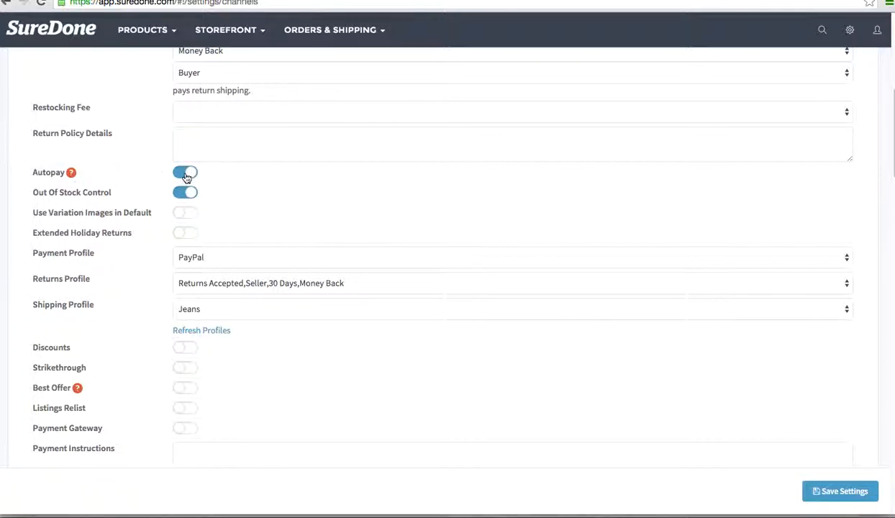
pyautogui.scroll(-2, 128, 172)
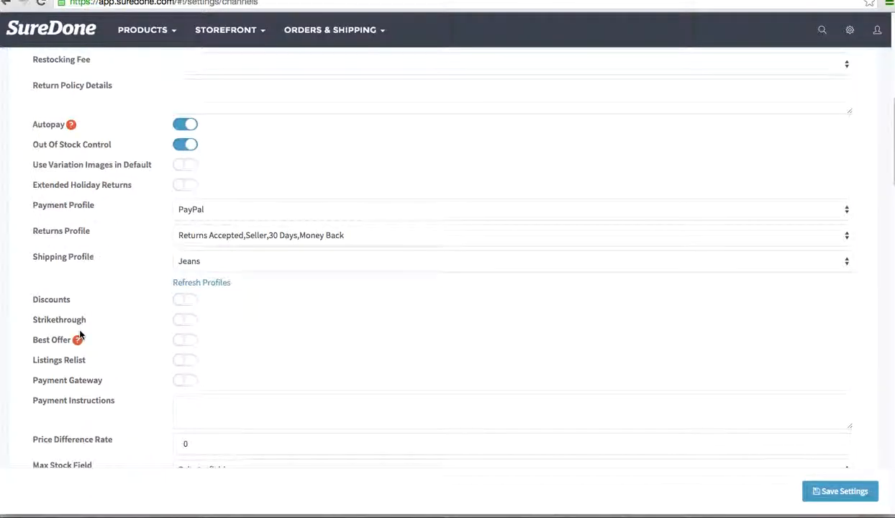
pyautogui.scroll(-1, 80, 335)
pyautogui.scroll(-3, 85, 331)
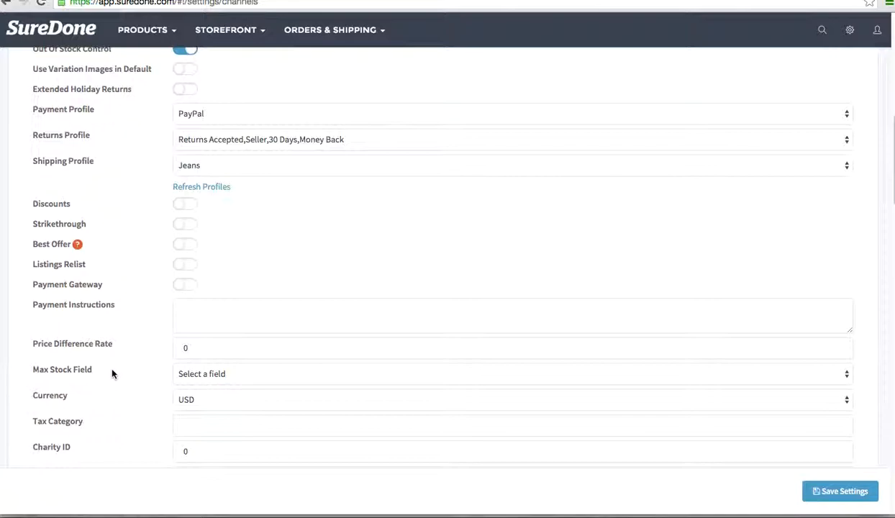
pyautogui.scroll(1, 110, 373)
pyautogui.scroll(1, 110, 375)
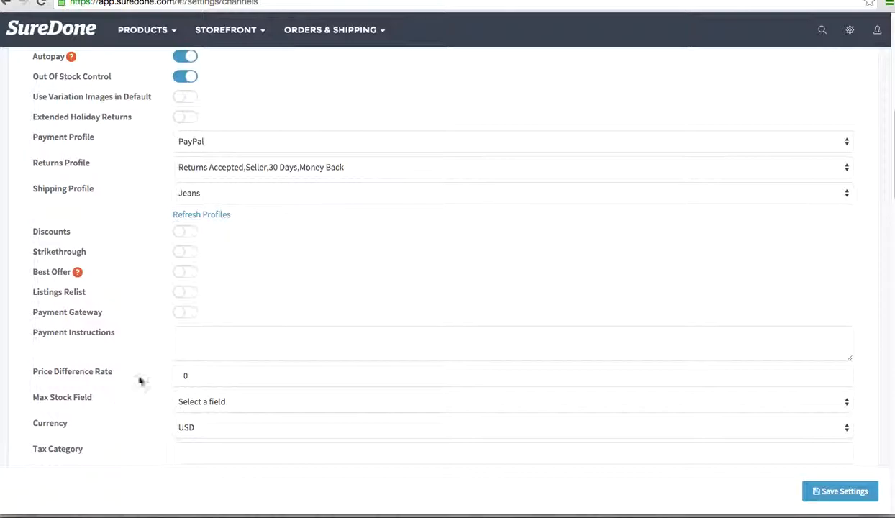
pyautogui.moveTo(851, 31)
pyautogui.scroll(-1, 90, 199)
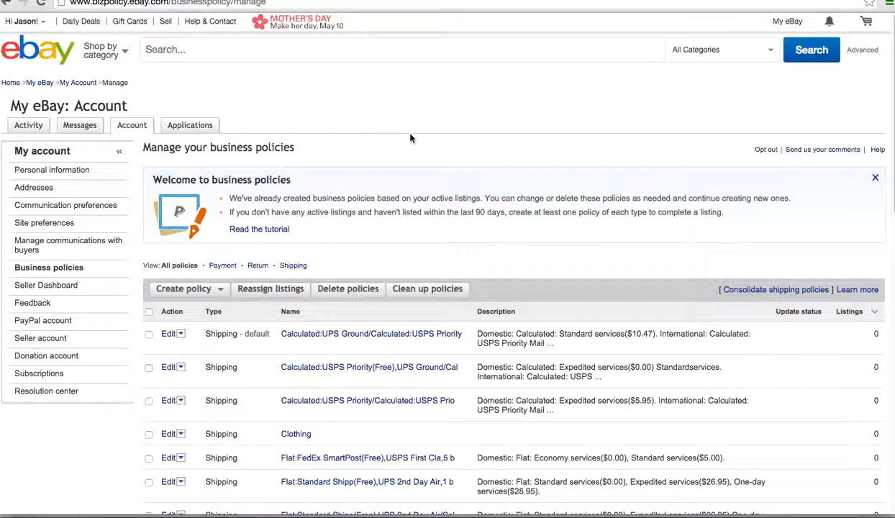
# Switch to eBay's business policies page and examine the list of existing policies
pyautogui.moveTo(125, 129)
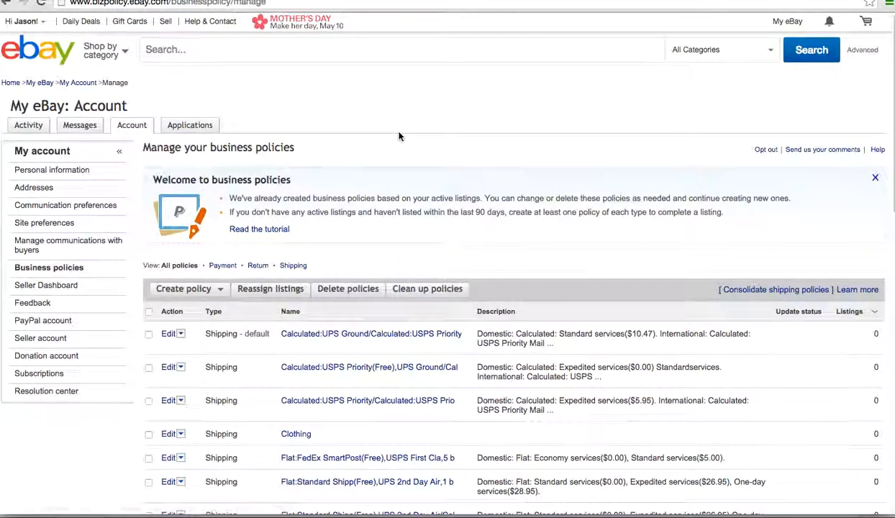
pyautogui.scroll(-2, 392, 137)
pyautogui.scroll(-2, 376, 150)
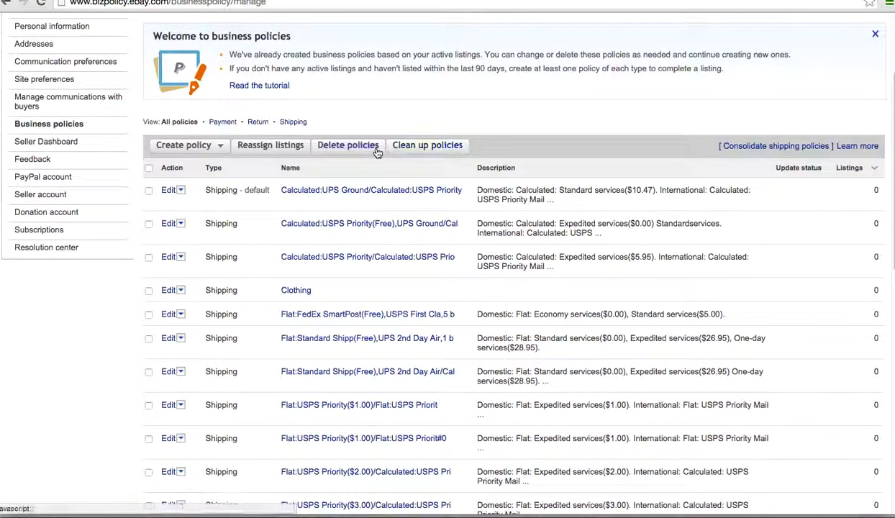
pyautogui.scroll(-1, 419, 216)
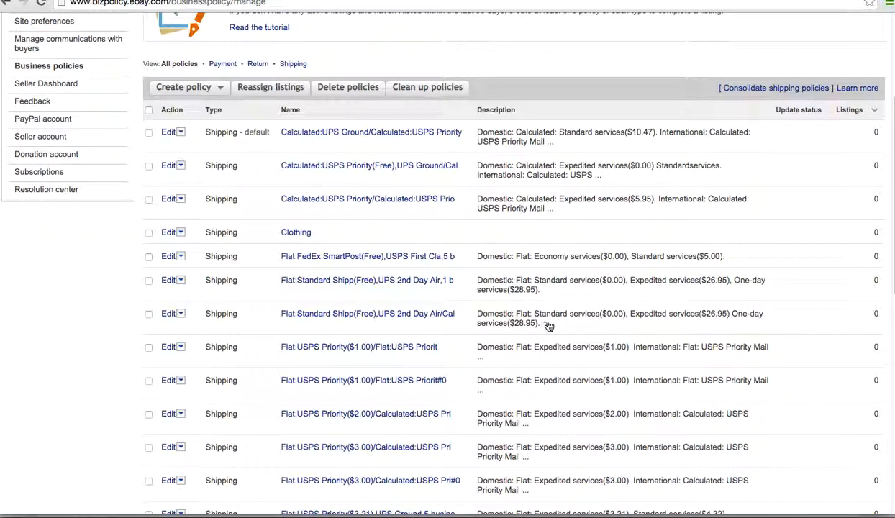
pyautogui.scroll(2, 572, 310)
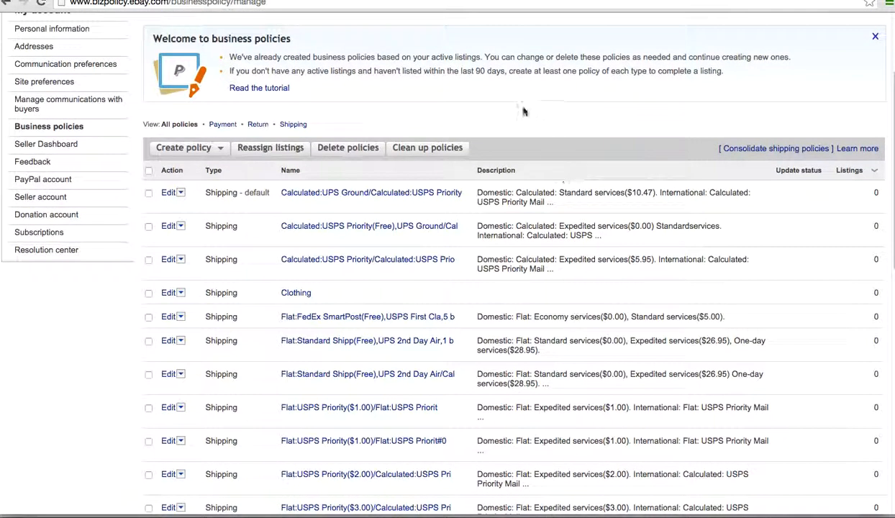
pyautogui.scroll(-1, 347, 98)
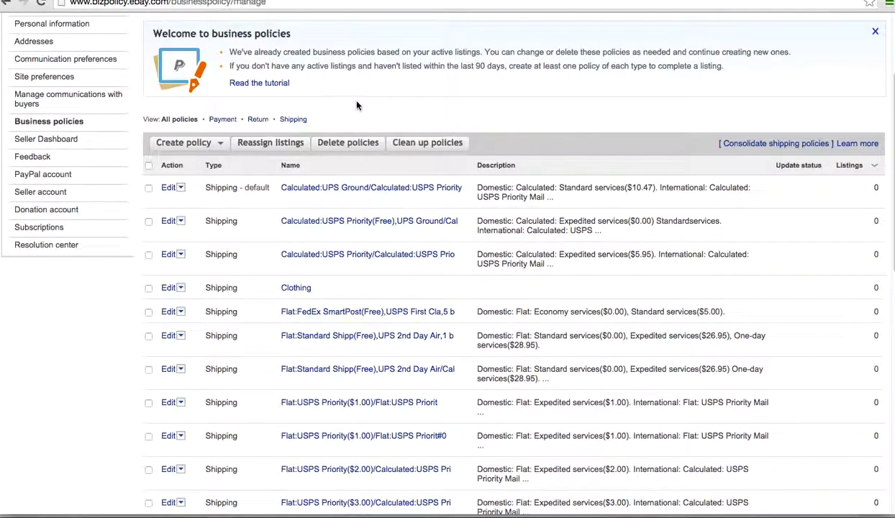
# Start creating a new shipping policy and bring up its U.S. shipping settings
pyautogui.click(190, 145)
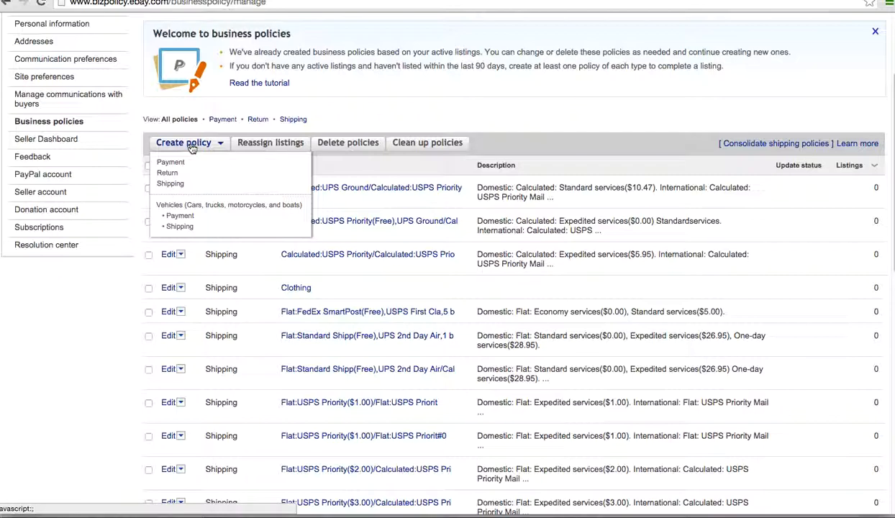
pyautogui.click(170, 184)
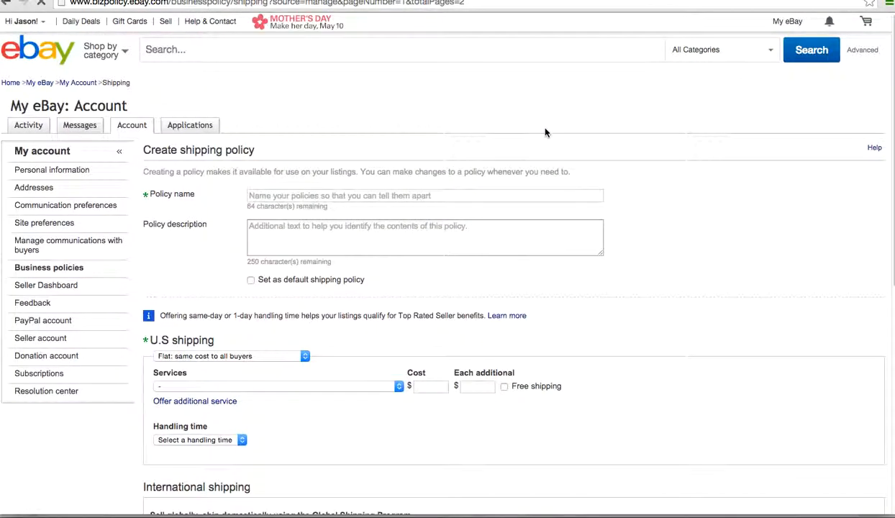
pyautogui.scroll(-2, 533, 207)
pyautogui.scroll(-2, 533, 207)
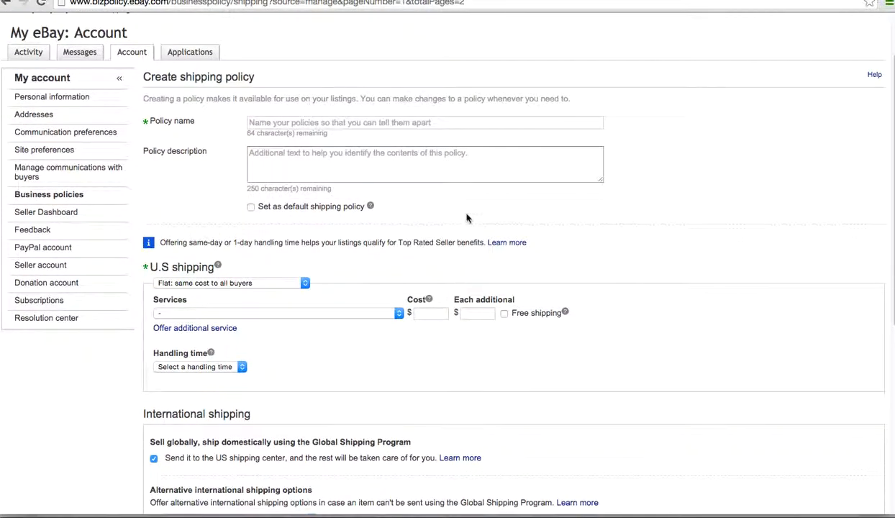
# Set the flat-rate U.S. shipping service to UPS Ground (1 to 6 business days) at a cost of $6.00
pyautogui.click(399, 291)
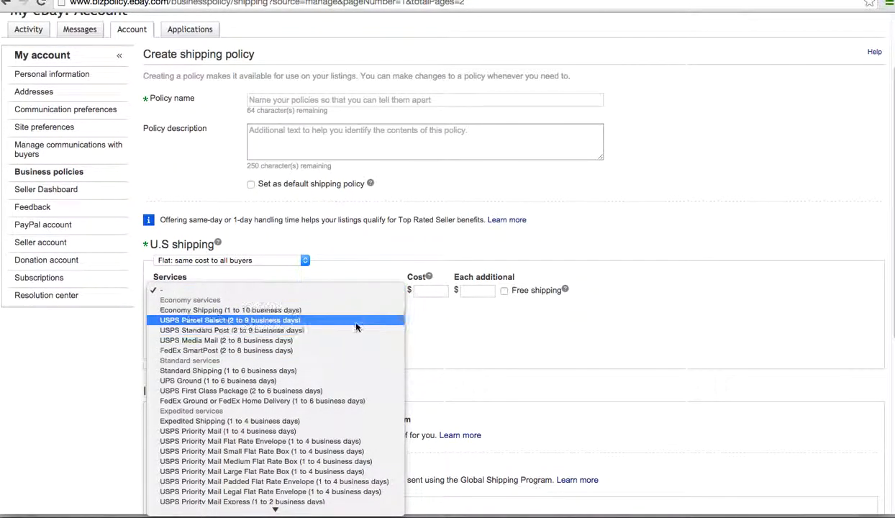
pyautogui.click(351, 382)
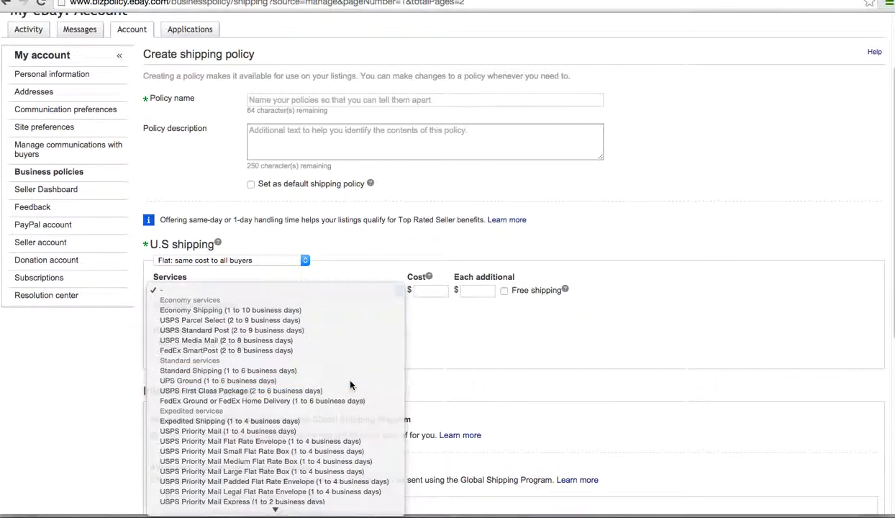
pyautogui.click(434, 290)
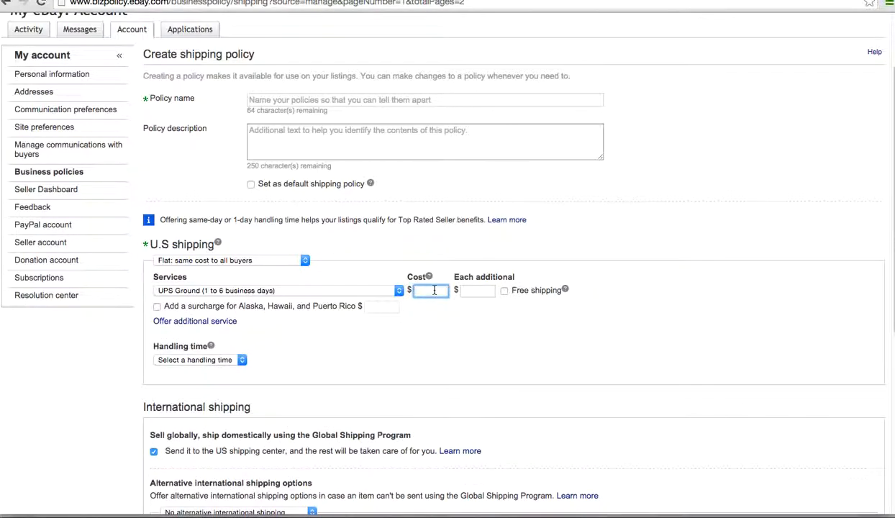
pyautogui.write('6.00')
pyautogui.click(545, 336)
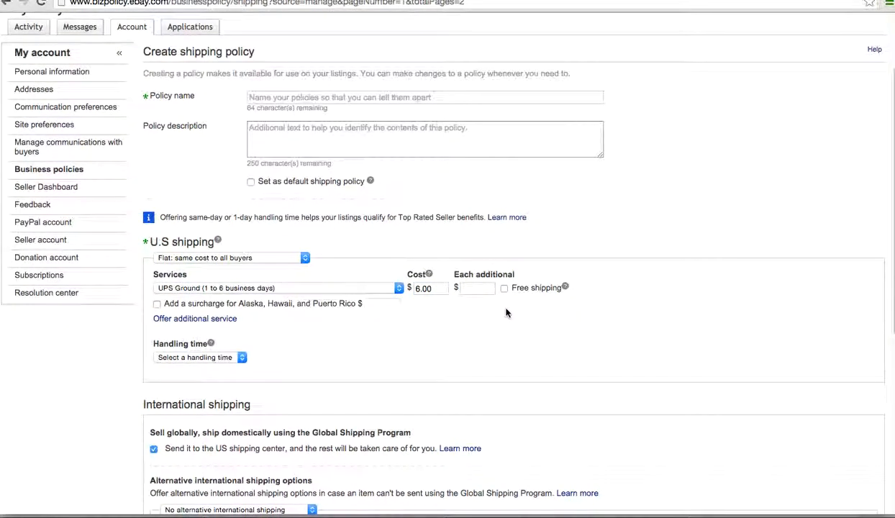
# Name the new shipping policy "$6 UPS"
pyautogui.scroll(-2, 497, 306)
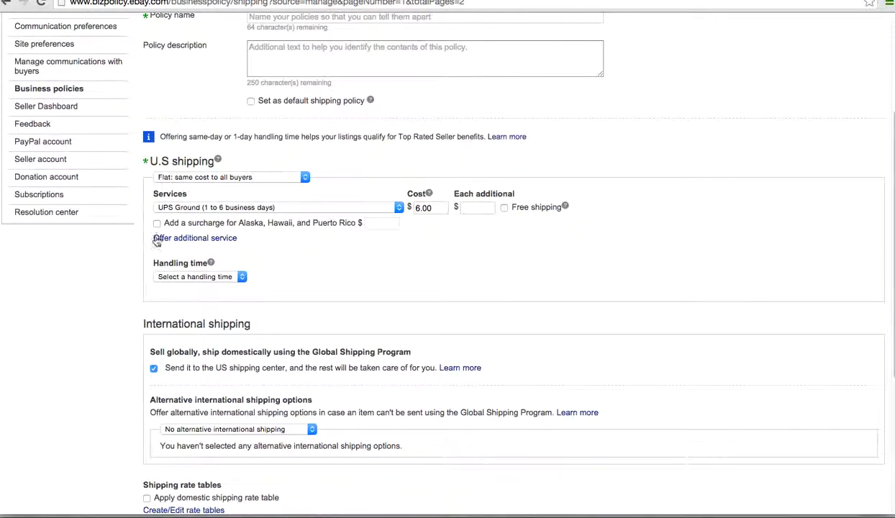
pyautogui.scroll(-1, 328, 317)
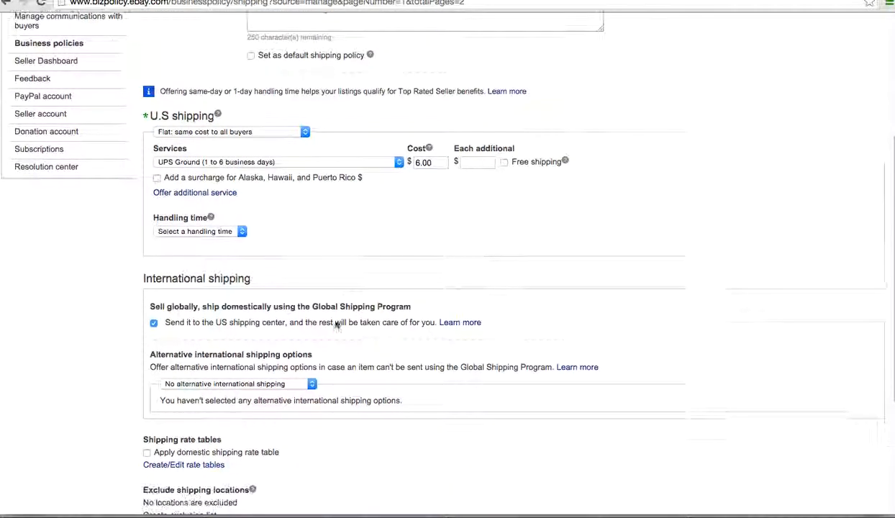
pyautogui.scroll(2, 308, 349)
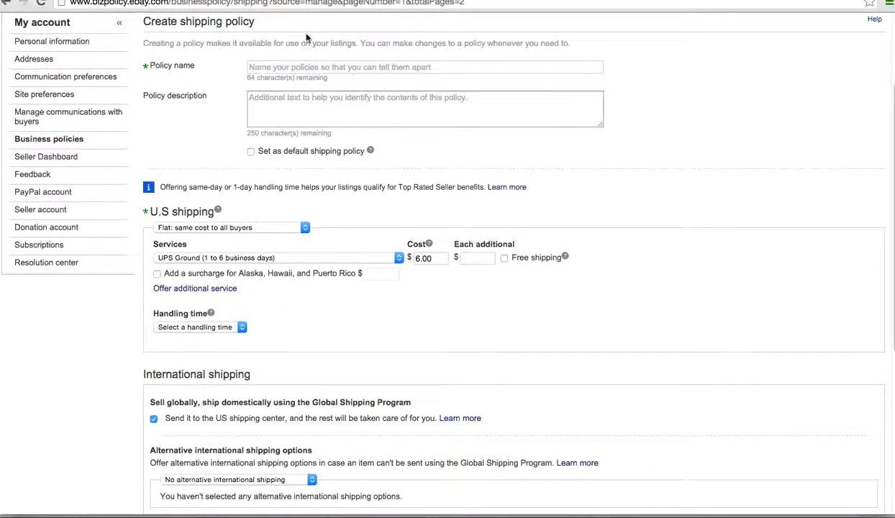
pyautogui.click(295, 65)
pyautogui.write('S6 UPS')
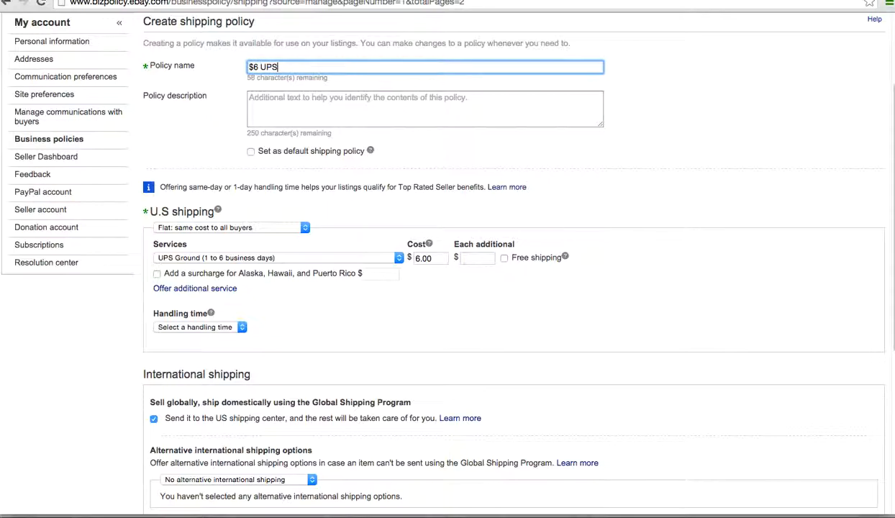
# Check the alternative international shipping choices without changing them and try to save the policy
pyautogui.scroll(-2, 578, 227)
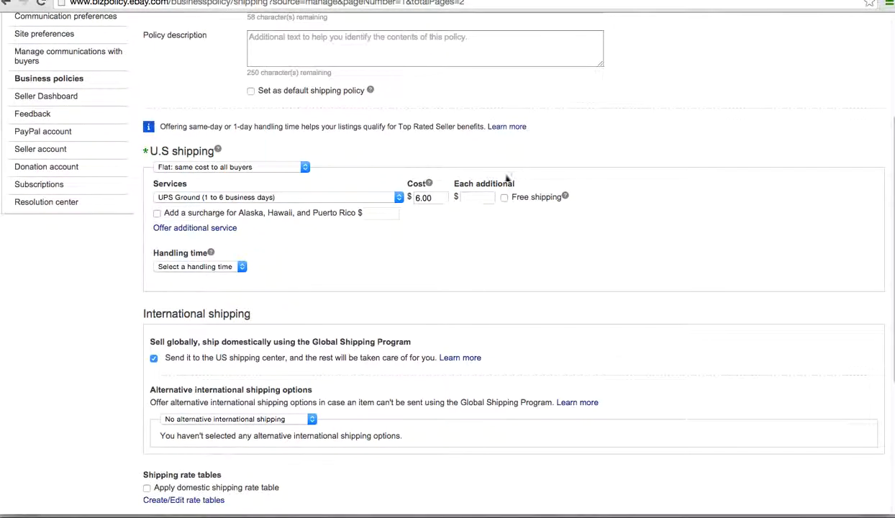
pyautogui.scroll(-1, 241, 315)
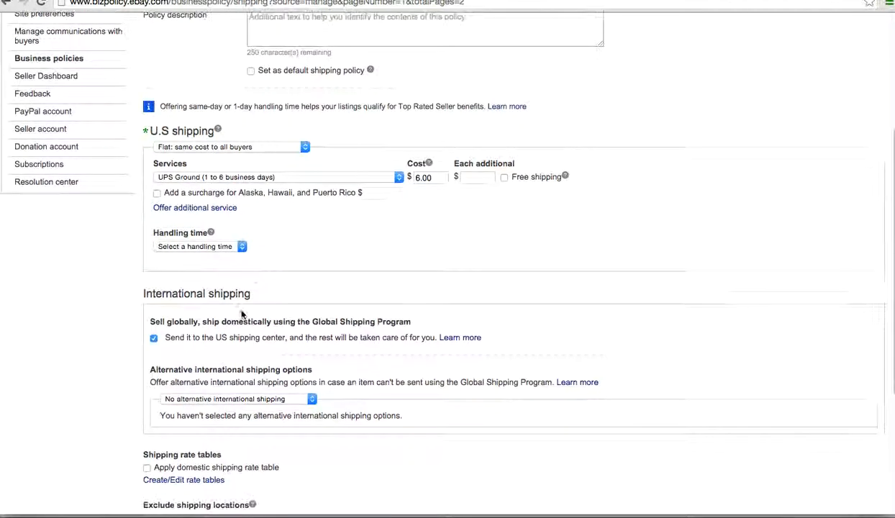
pyautogui.scroll(-1, 242, 324)
pyautogui.click(239, 390)
pyautogui.click(238, 381)
pyautogui.scroll(-6, 454, 435)
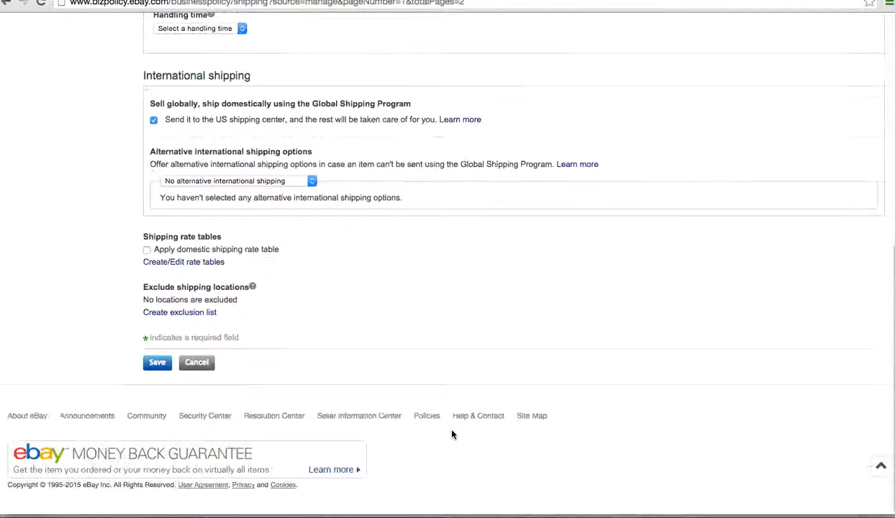
pyautogui.click(158, 362)
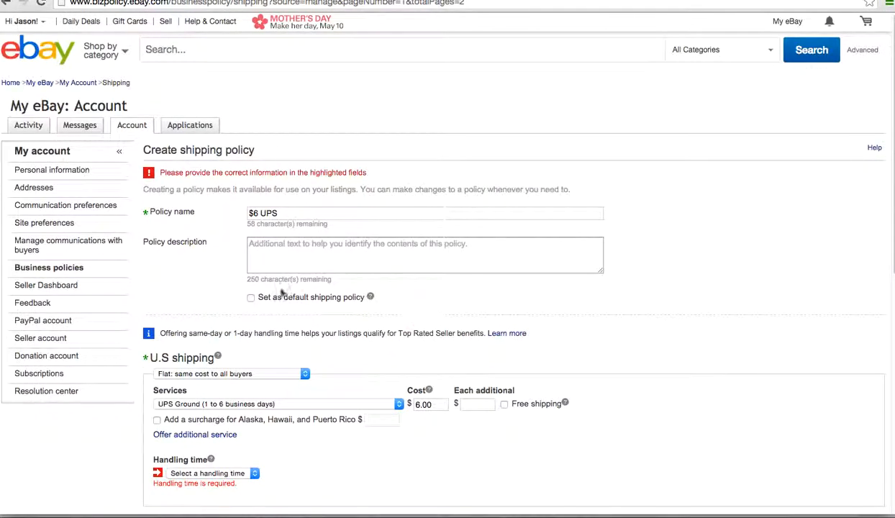
# Set the policy's handling time to Same business day and save the shipping policy
pyautogui.scroll(-3, 229, 419)
pyautogui.click(212, 367)
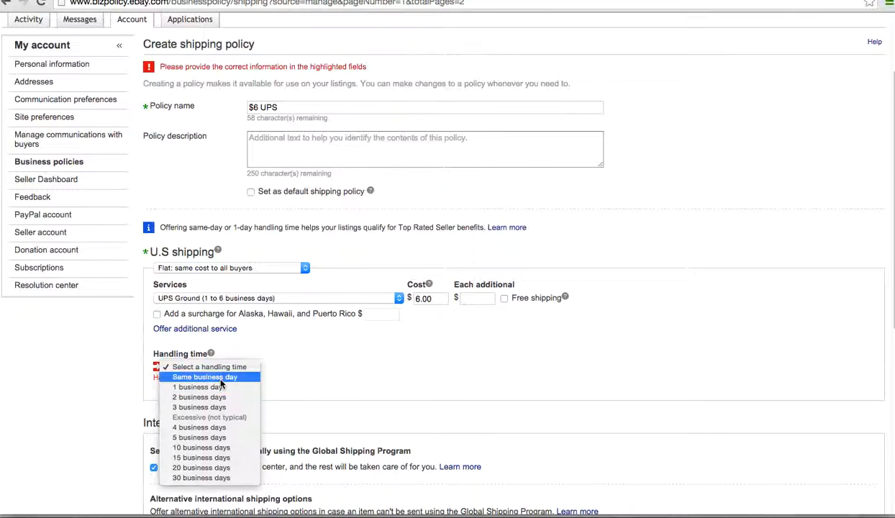
pyautogui.click(209, 379)
pyautogui.scroll(-10, 377, 368)
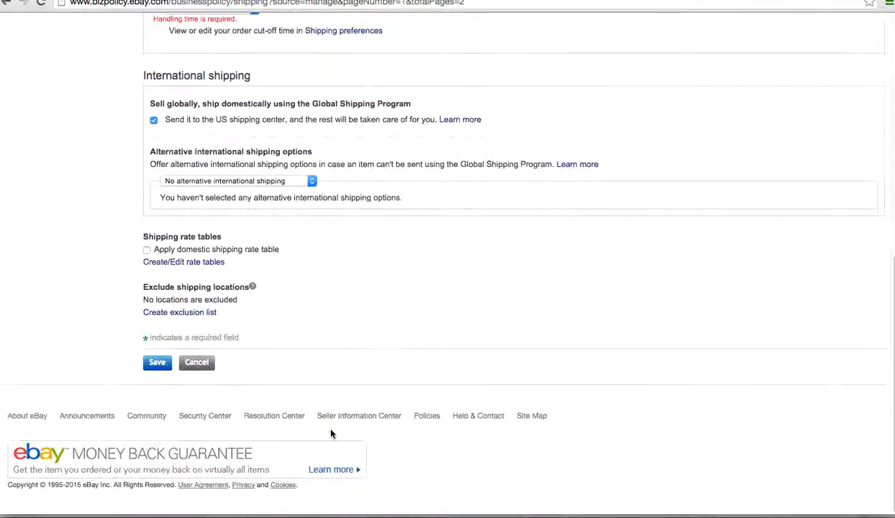
pyautogui.click(159, 363)
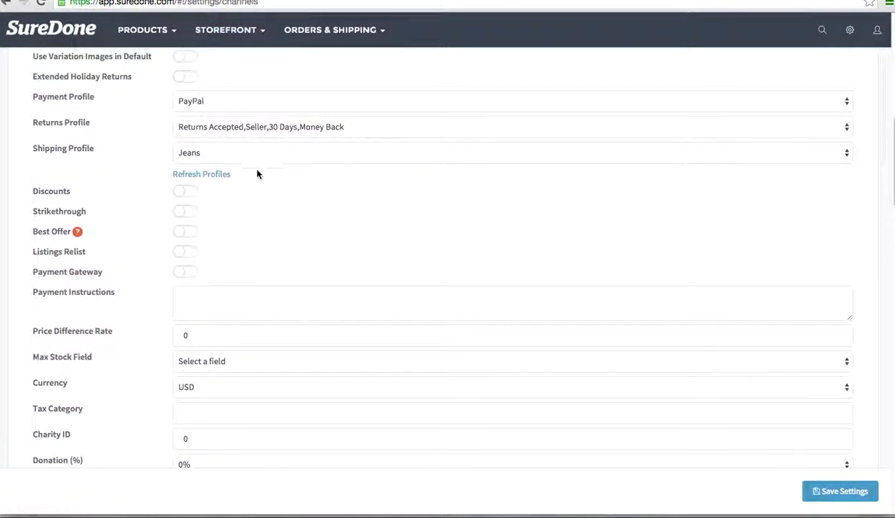
# In SureDone's eBay channel settings, refresh the business profiles and choose "$6 UPS" as the Shipping Profile
pyautogui.click(275, 153)
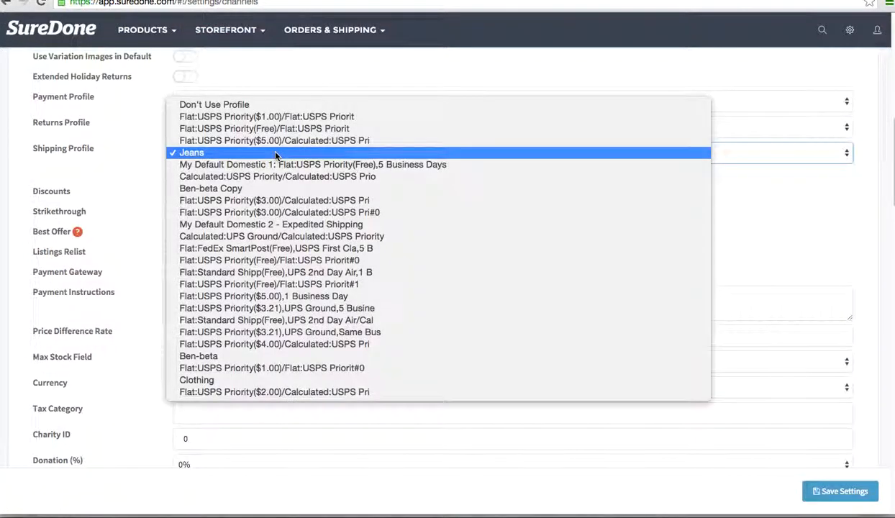
pyautogui.click(127, 152)
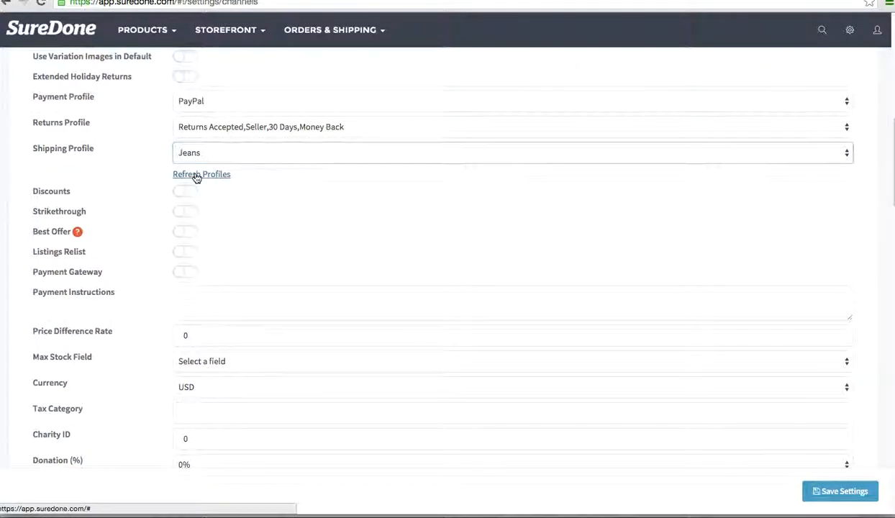
pyautogui.click(196, 175)
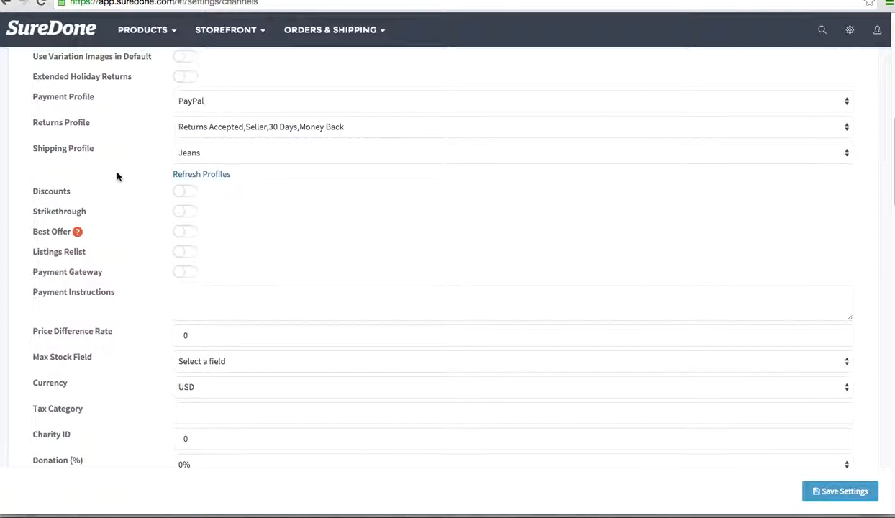
pyautogui.click(262, 156)
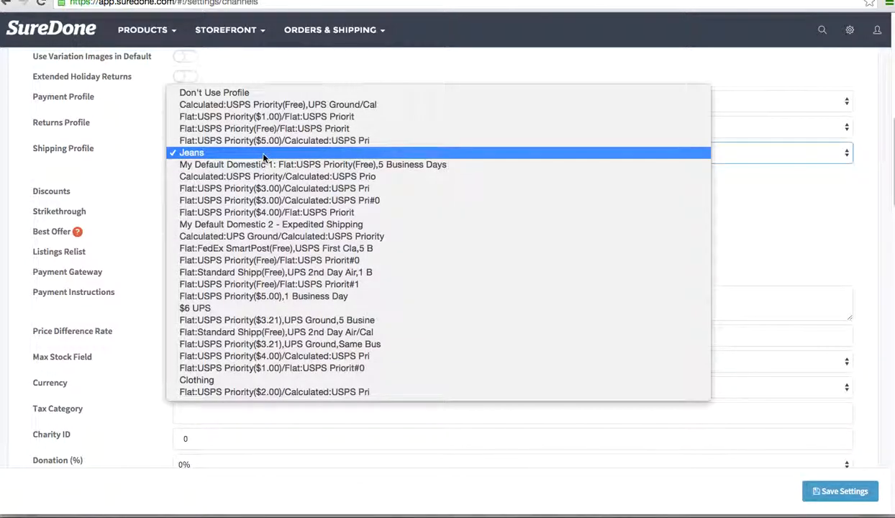
pyautogui.click(279, 312)
pyautogui.click(314, 226)
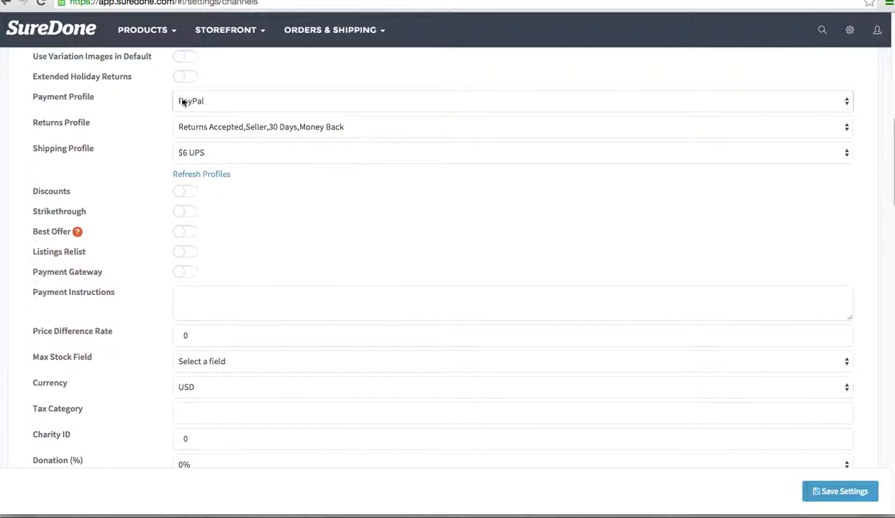
# Switch to SureDone's Add Product page and enter an MSRP of 100 and a price of 79.99
pyautogui.scroll(-3, 109, 213)
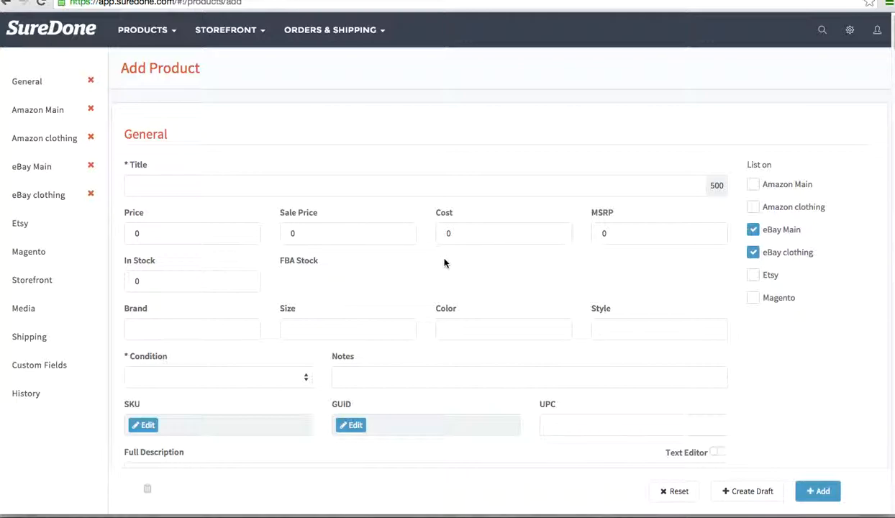
pyautogui.click(611, 242)
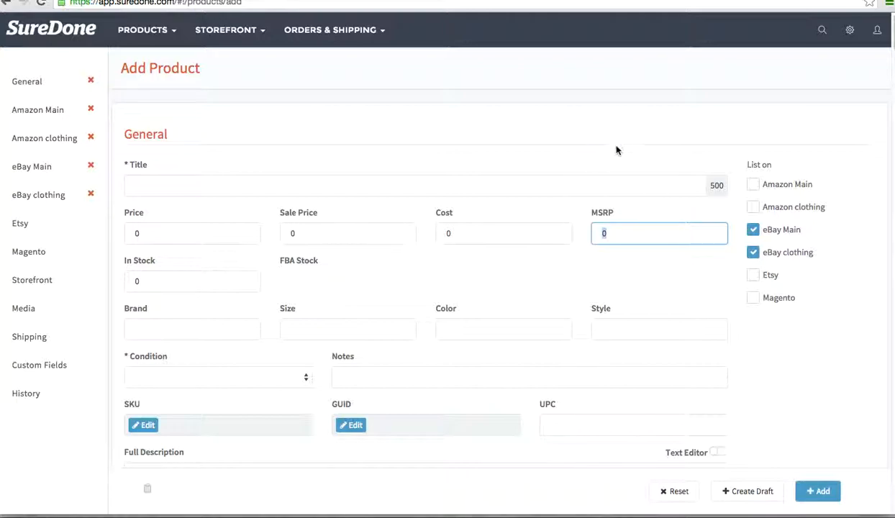
pyautogui.write('100')
pyautogui.click(141, 231)
pyautogui.write('79.99')
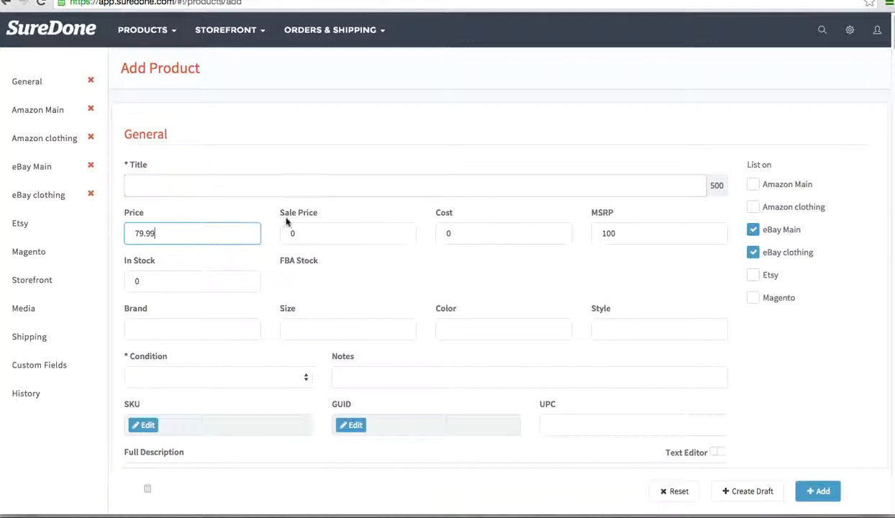
pyautogui.click(281, 148)
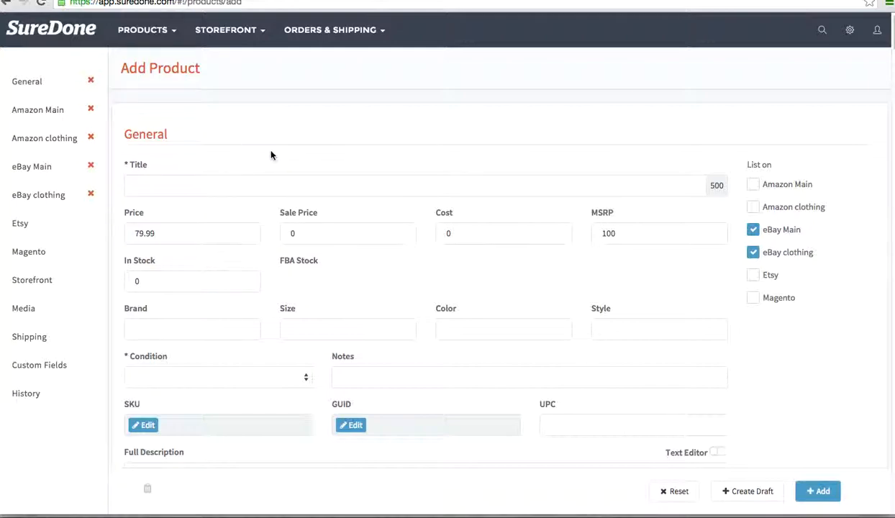
# Clear the product's MSRP and set its sale price to 69.99
pyautogui.click(193, 184)
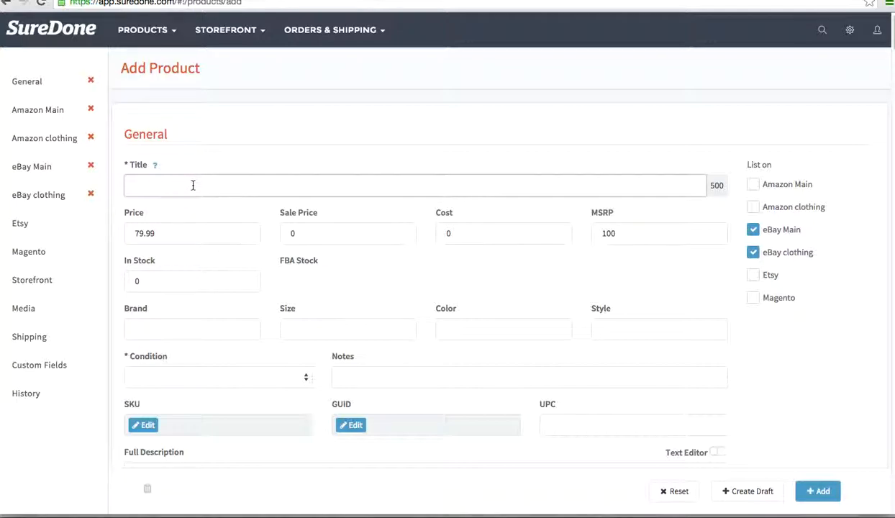
pyautogui.click(212, 206)
pyautogui.click(635, 232)
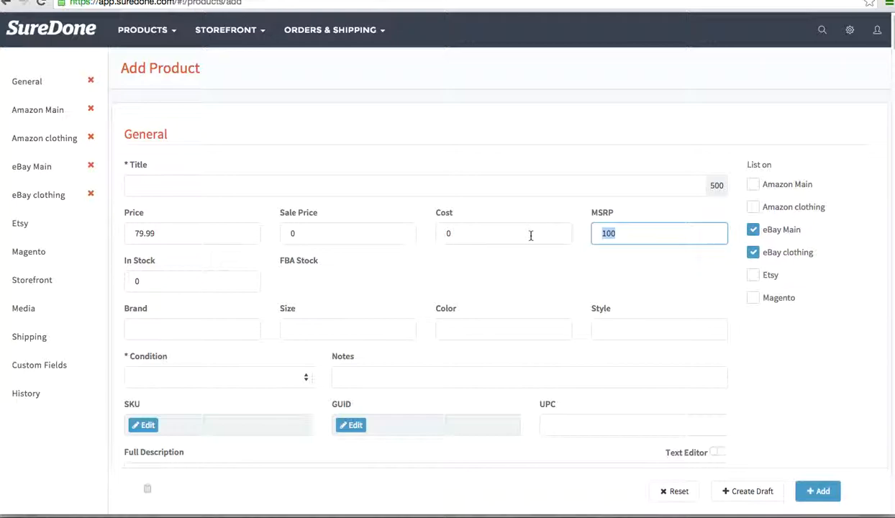
pyautogui.press('BackSpace')
pyautogui.click(326, 238)
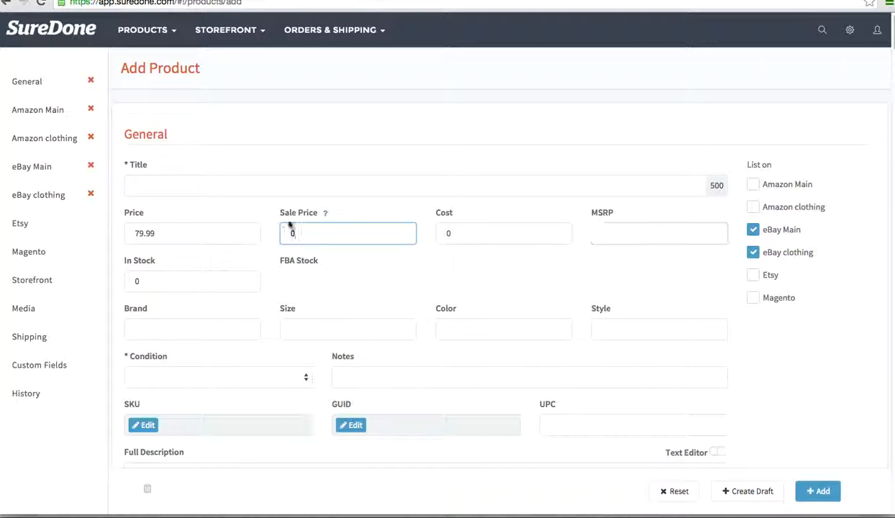
pyautogui.write('69.99')
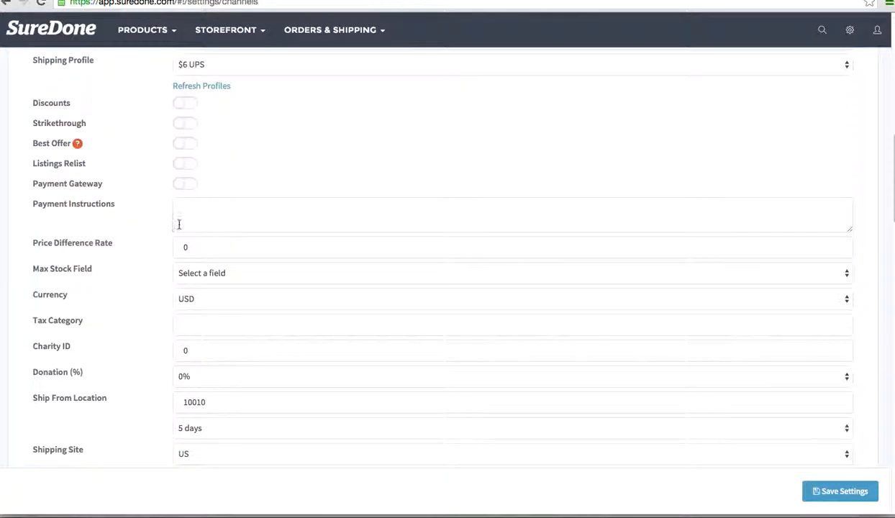
# Return to the eBay channel settings and turn on Strikethrough and Listings Relist
pyautogui.click(189, 124)
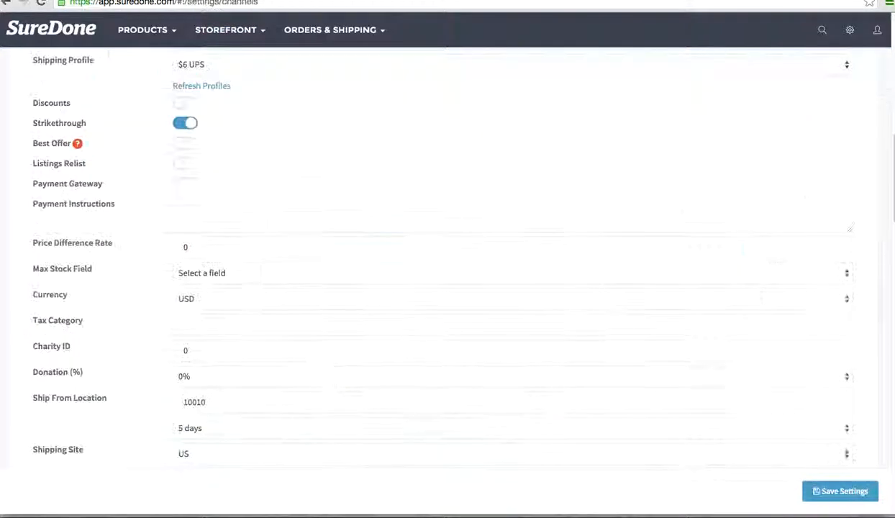
pyautogui.click(225, 30)
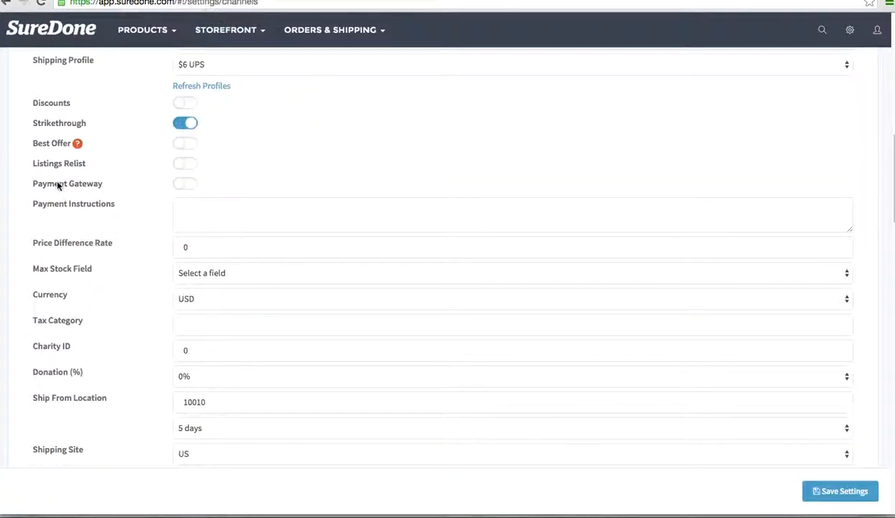
pyautogui.scroll(-1, 59, 175)
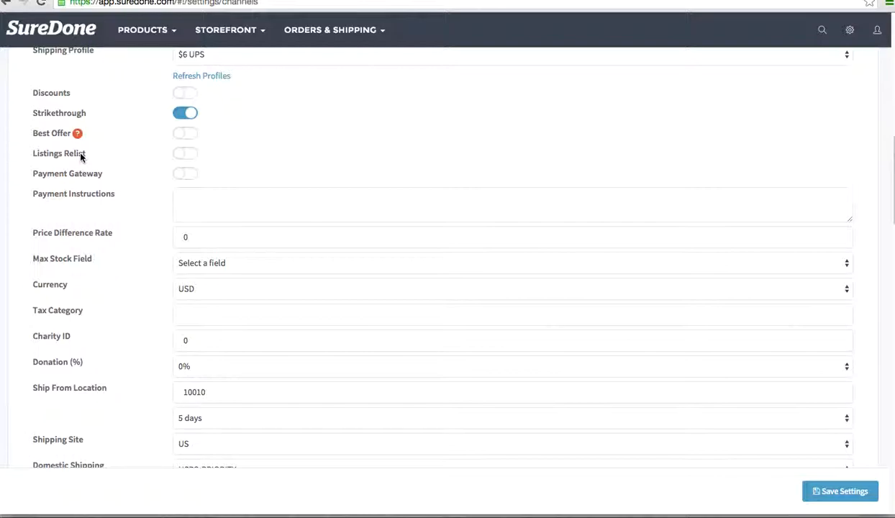
pyautogui.click(185, 154)
# Open an incognito browser window and go to the blog at suredone.com/blog
pyautogui.press('super+shift+n')
pyautogui.write('suredu')
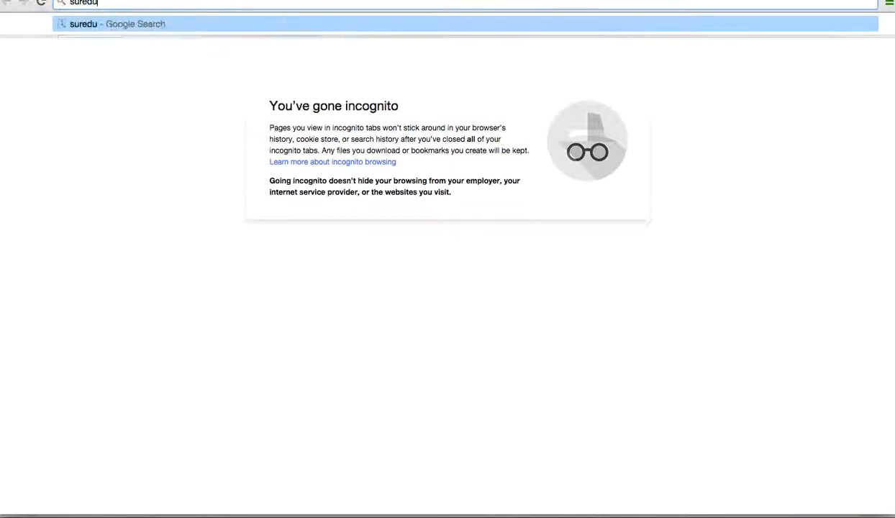
pyautogui.press('BackSpace')
pyautogui.write('one')
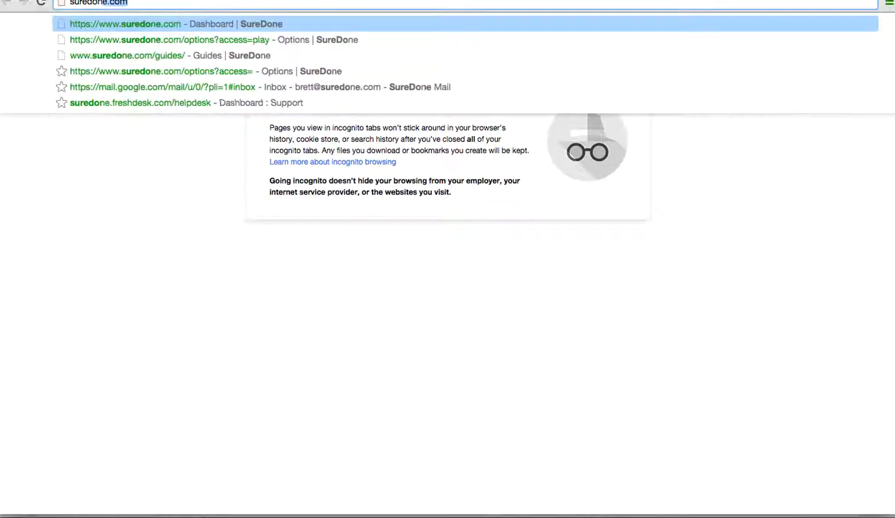
pyautogui.write('.com/blog')
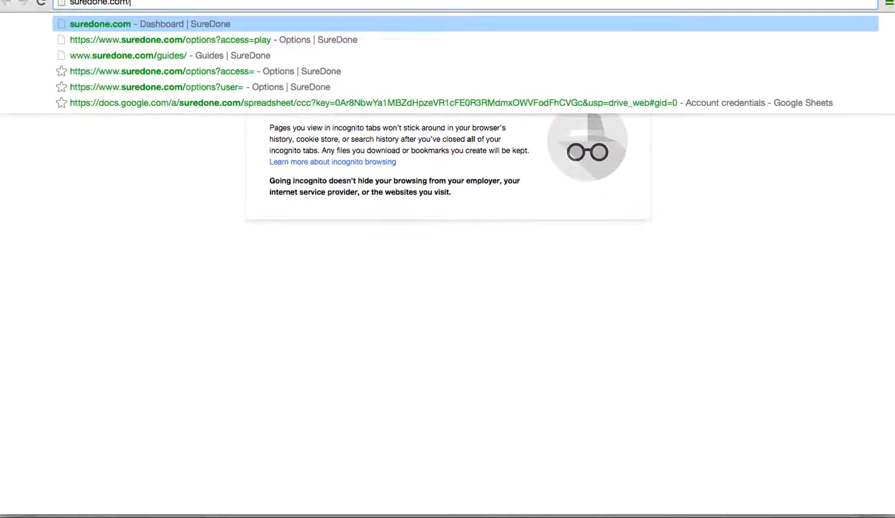
pyautogui.press('Return')
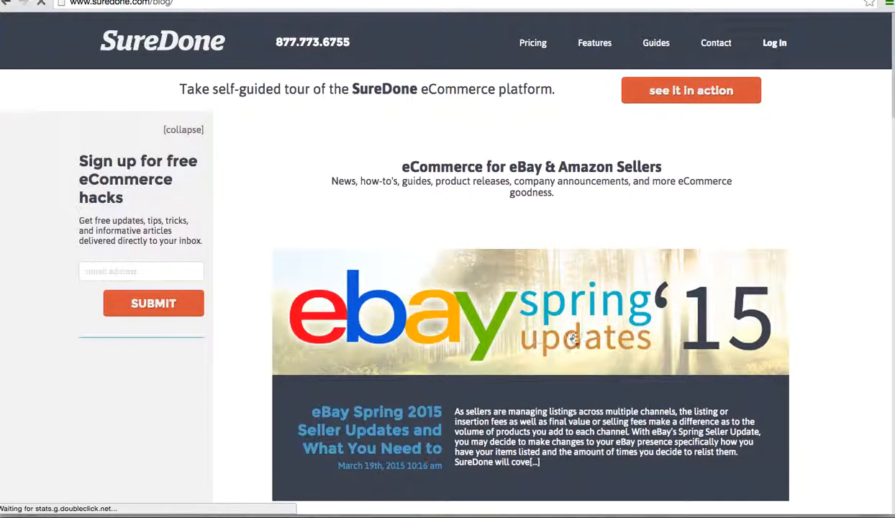
# Open the blog post "eBay Spring 2015 Seller Updates and What You Need to Know" and read its Product Identifiers and eBay Listing Fee Updates sections
pyautogui.scroll(-2, 504, 216)
pyautogui.click(436, 228)
pyautogui.scroll(-5, 360, 403)
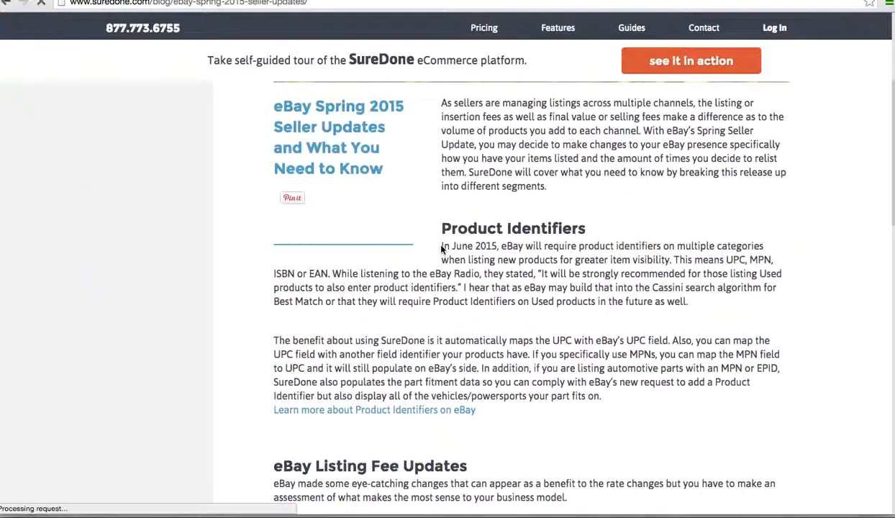
pyautogui.scroll(-3, 360, 406)
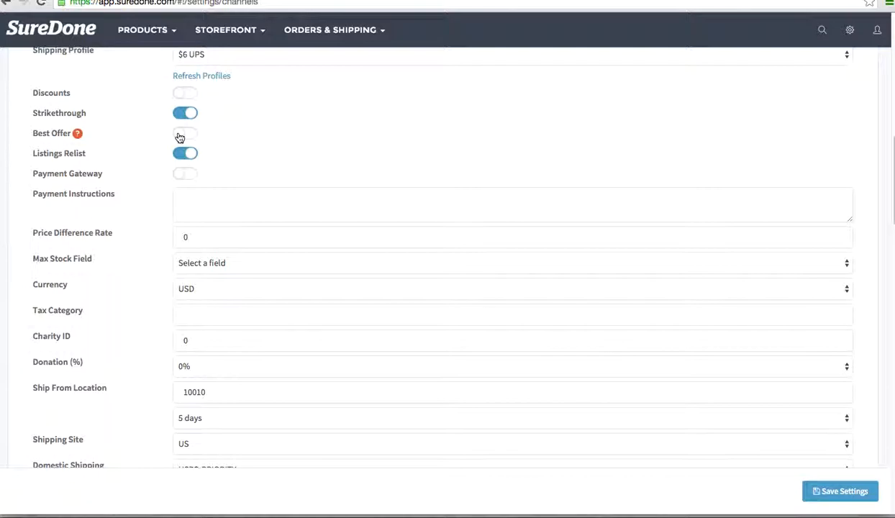
# Return to the eBay channel settings and review Best Offer, Payment Gateway, Price Difference Rate and Max Stock Field
pyautogui.scroll(-1, 37, 177)
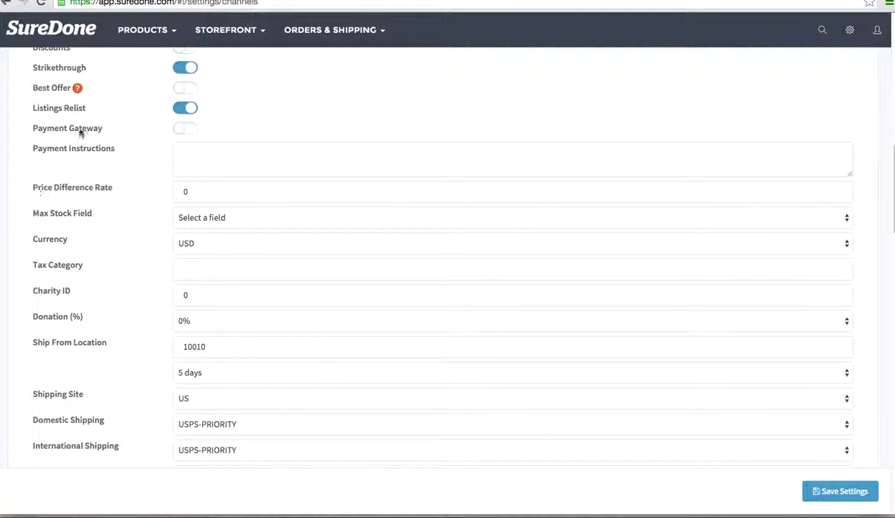
pyautogui.scroll(-3, 44, 208)
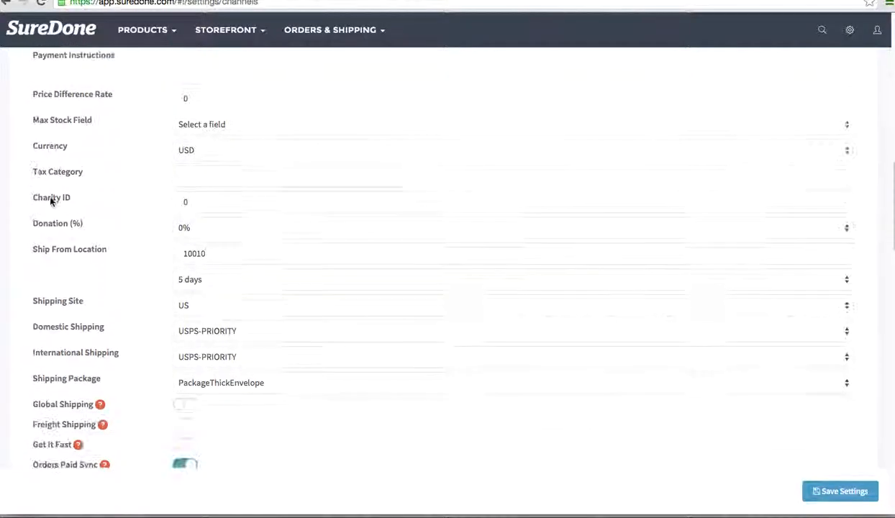
pyautogui.click(205, 100)
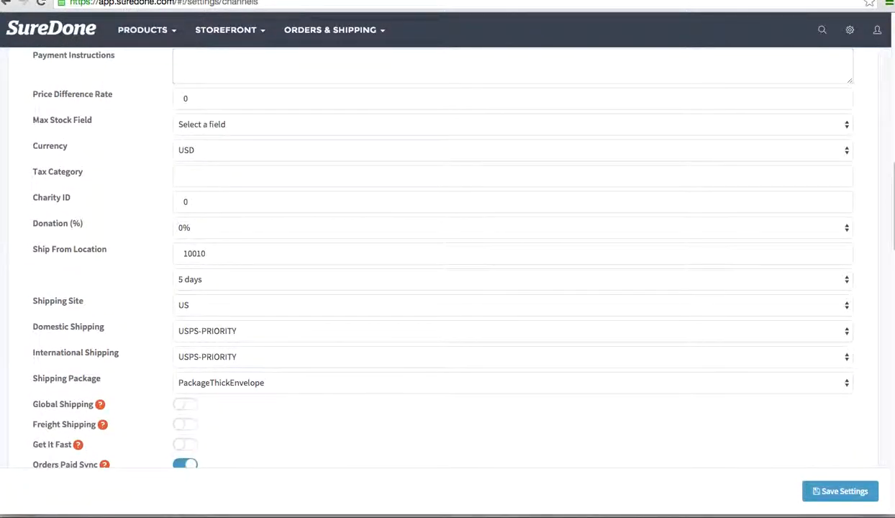
pyautogui.click(331, 29)
pyautogui.click(186, 98)
pyautogui.click(152, 90)
pyautogui.scroll(-1, 167, 129)
pyautogui.scroll(-3, 93, 115)
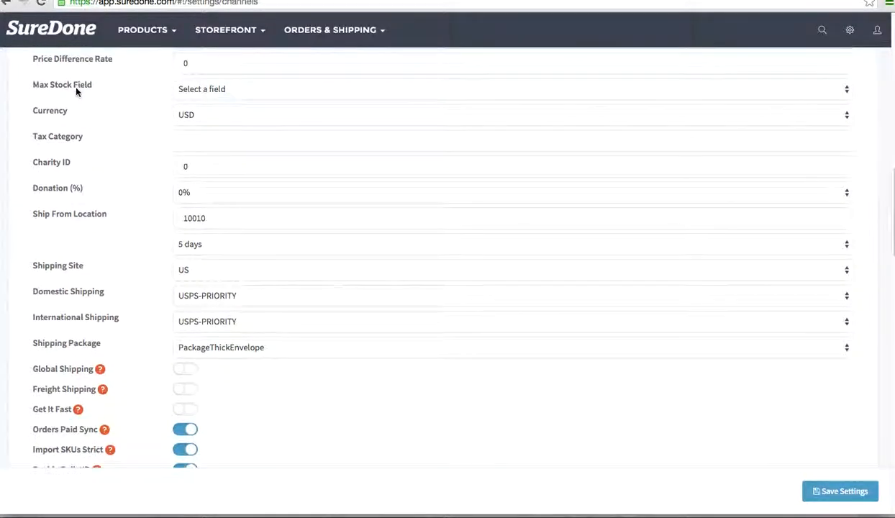
# Review the eBay charity, donation, ship-from location and shipping settings, including Global Shipping, Freight Shipping and Get It Fast
pyautogui.scroll(-1, 80, 111)
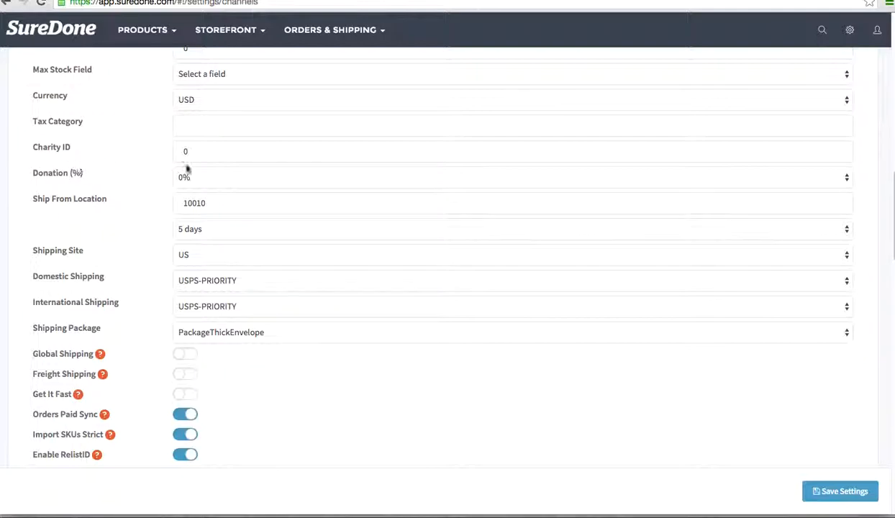
pyautogui.scroll(-2, 70, 219)
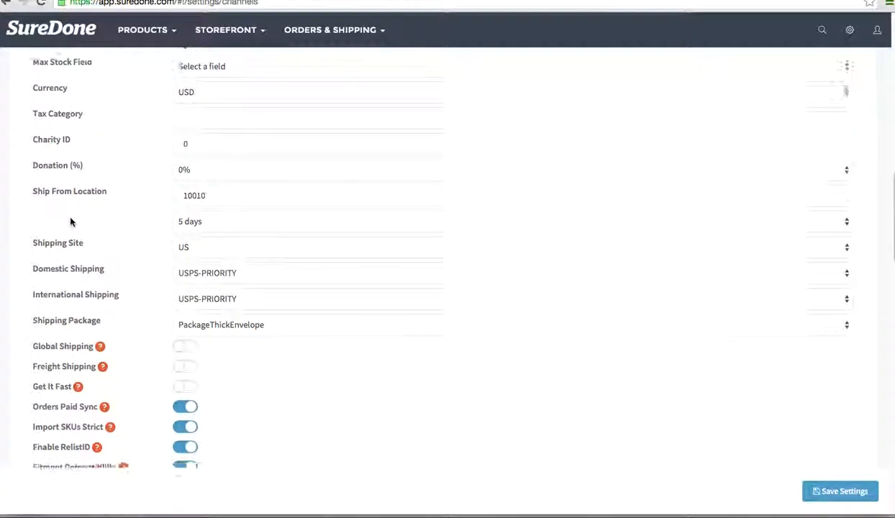
pyautogui.scroll(-1, 90, 155)
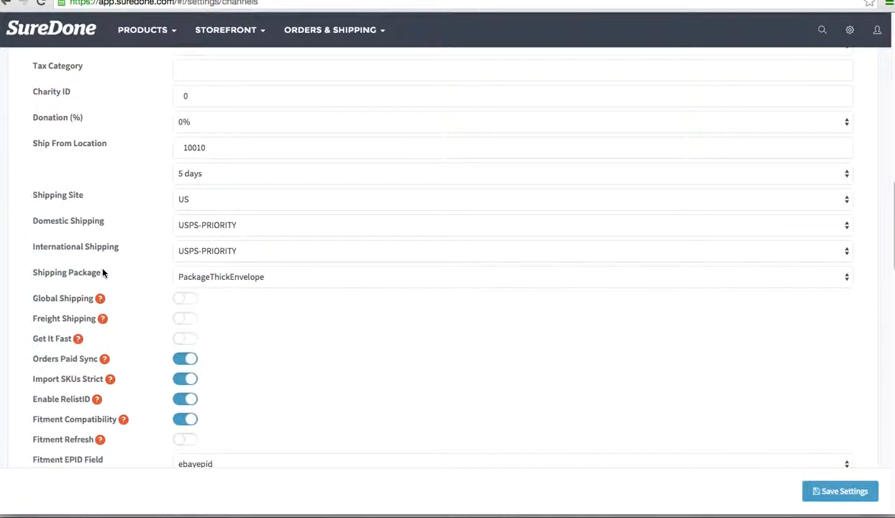
pyautogui.scroll(-1, 114, 274)
pyautogui.scroll(-1, 114, 274)
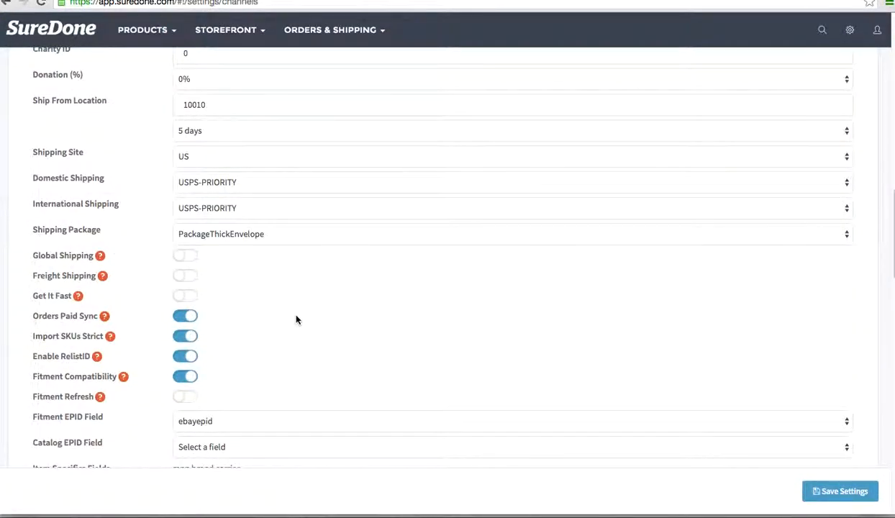
pyautogui.scroll(-3, 292, 310)
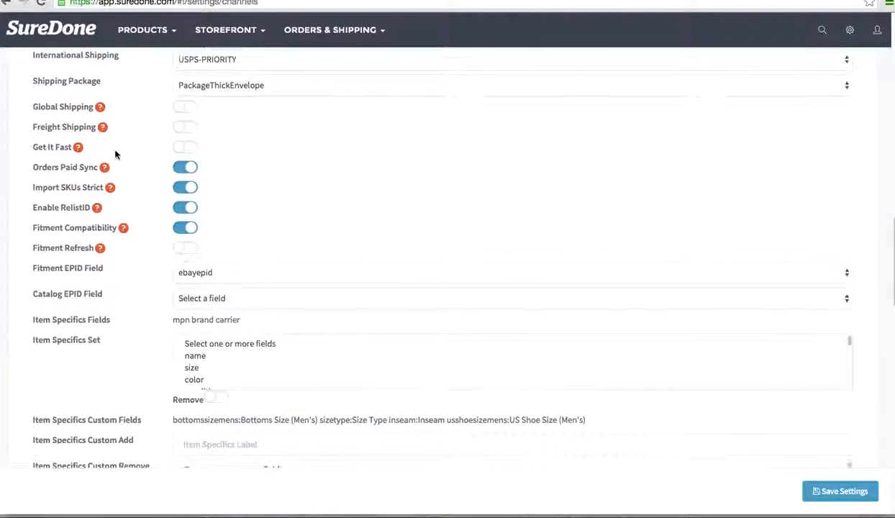
pyautogui.scroll(-1, 112, 144)
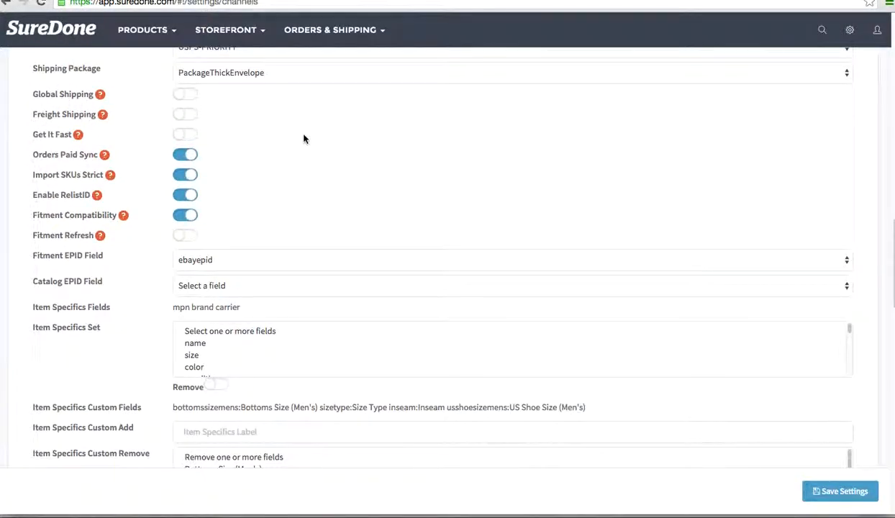
# Review the eBay Orders Paid Sync, Import SKUs Strict, Enable RelistID, fitment and item specifics settings
pyautogui.scroll(-1, 304, 139)
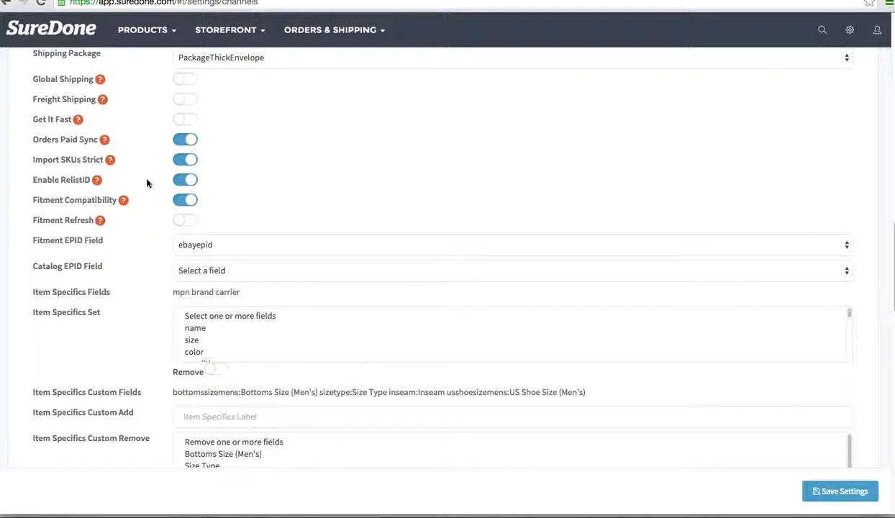
pyautogui.scroll(-2, 178, 204)
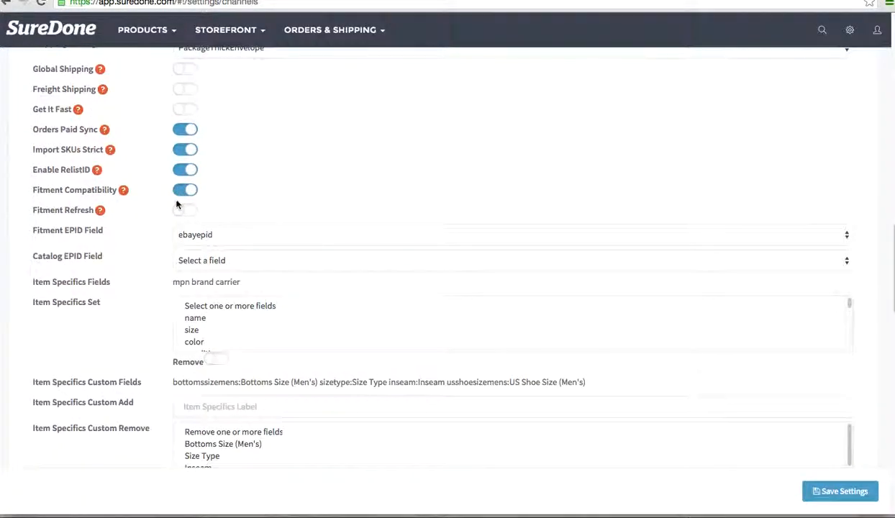
pyautogui.scroll(-1, 175, 204)
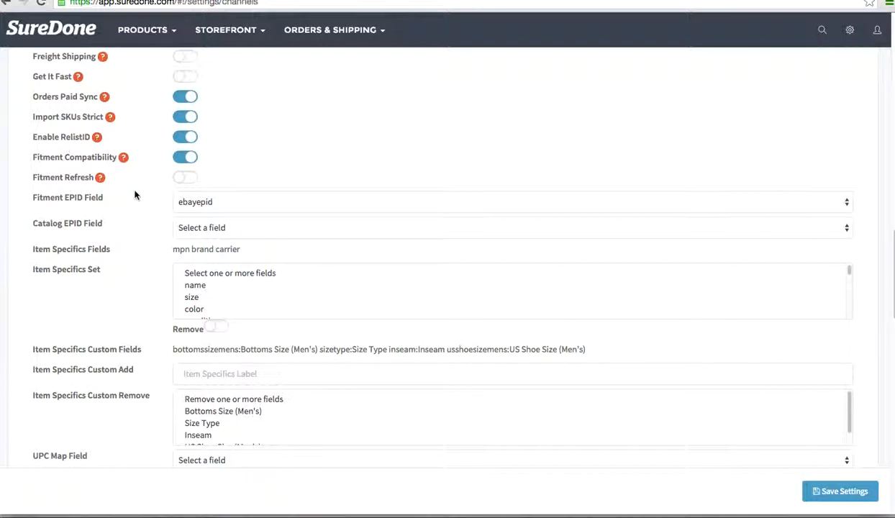
pyautogui.scroll(-2, 135, 195)
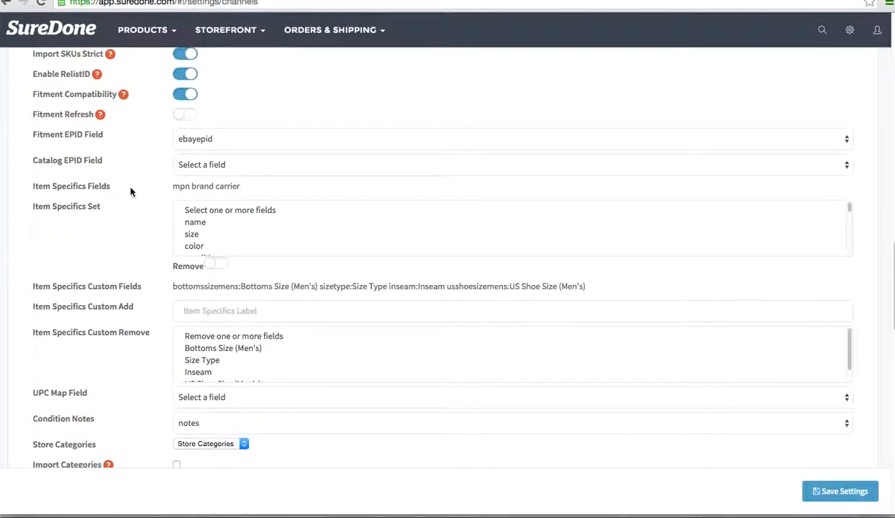
pyautogui.scroll(-2, 132, 190)
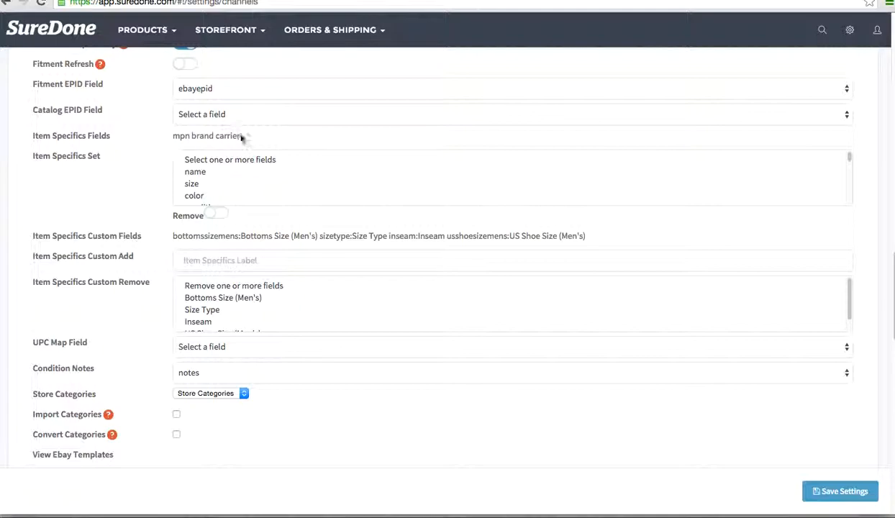
pyautogui.scroll(-2, 216, 200)
pyautogui.scroll(-1, 254, 230)
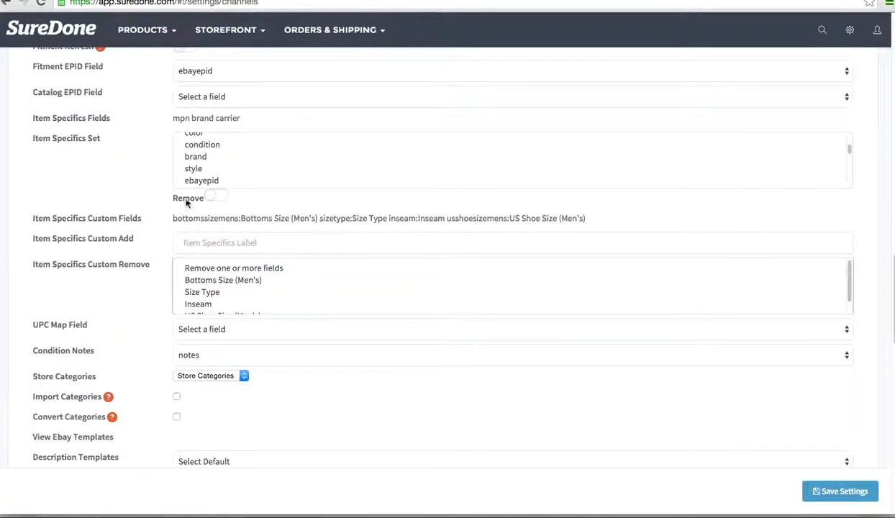
# Review the UPC Map Field, Condition Notes, Store Categories and category import and conversion settings
pyautogui.scroll(-4, 188, 205)
pyautogui.scroll(-2, 158, 221)
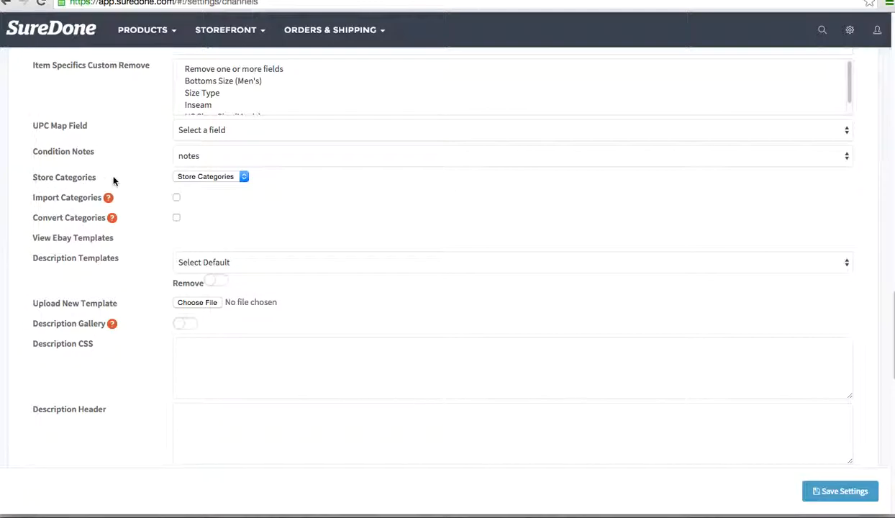
pyautogui.scroll(-1, 126, 182)
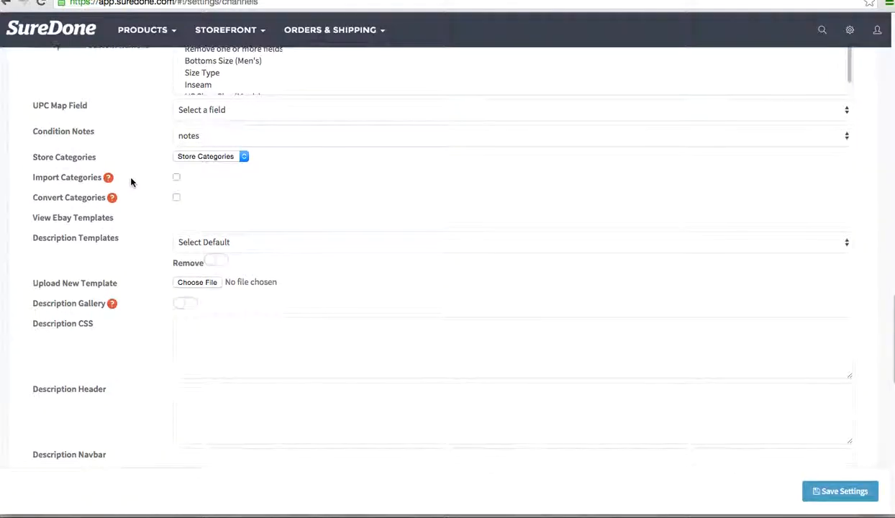
pyautogui.click(225, 30)
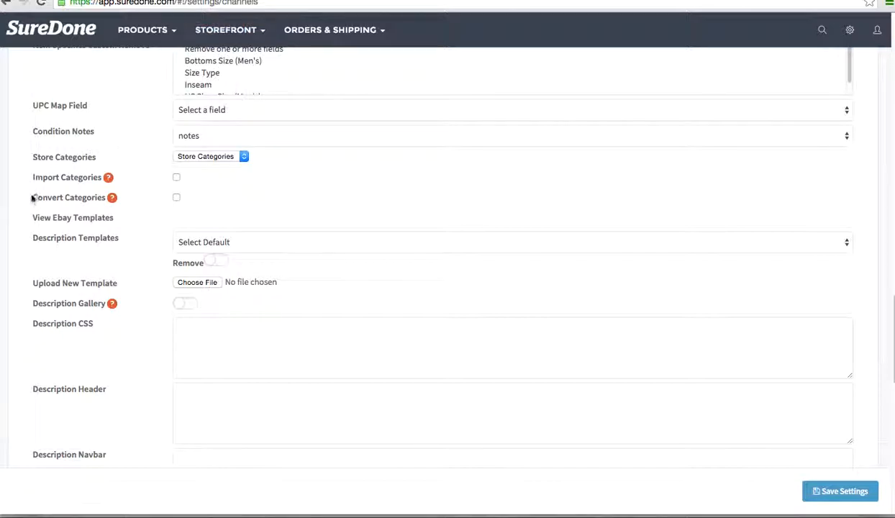
# Tick Import Categories and Convert Categories as a demonstration, and clear both options again
pyautogui.click(175, 177)
pyautogui.click(176, 197)
pyautogui.click(176, 199)
pyautogui.click(176, 177)
# Review the Description Templates setting, and switch to the sample listing template's browser window to examine its layout down to the product description
pyautogui.scroll(-1, 160, 234)
pyautogui.scroll(-3, 159, 234)
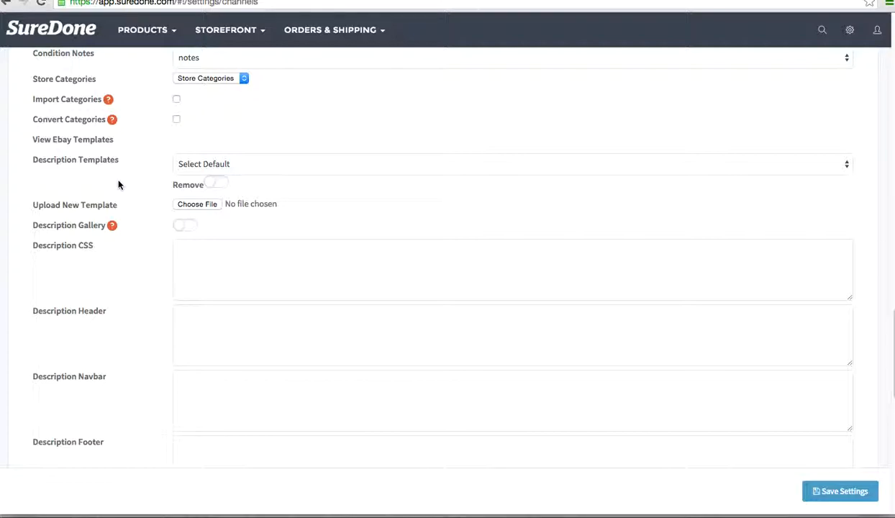
pyautogui.hotkey('ctrl', 'Up')
pyautogui.click(685, 117)
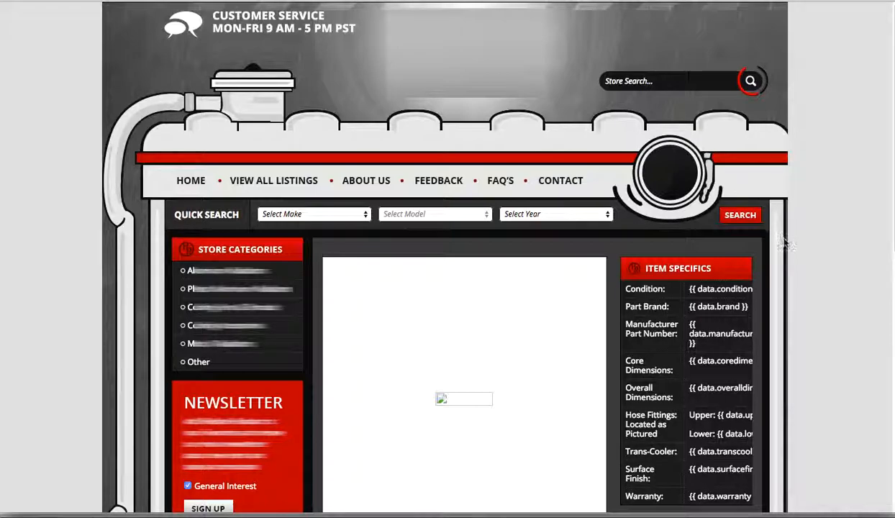
pyautogui.scroll(-1, 573, 130)
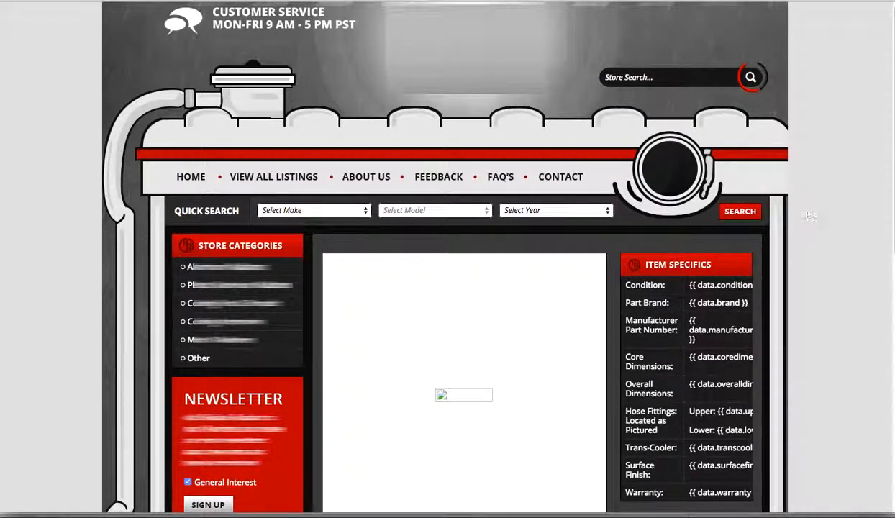
pyautogui.scroll(-2, 808, 213)
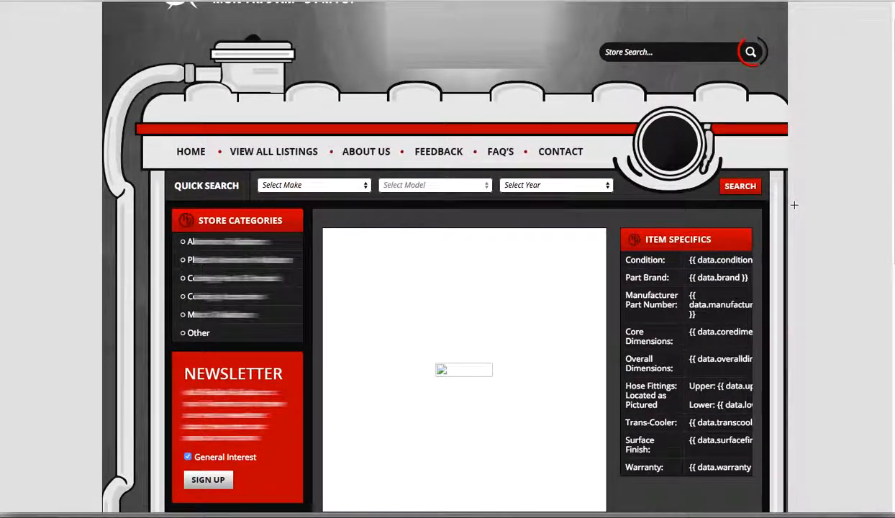
pyautogui.scroll(-4, 794, 206)
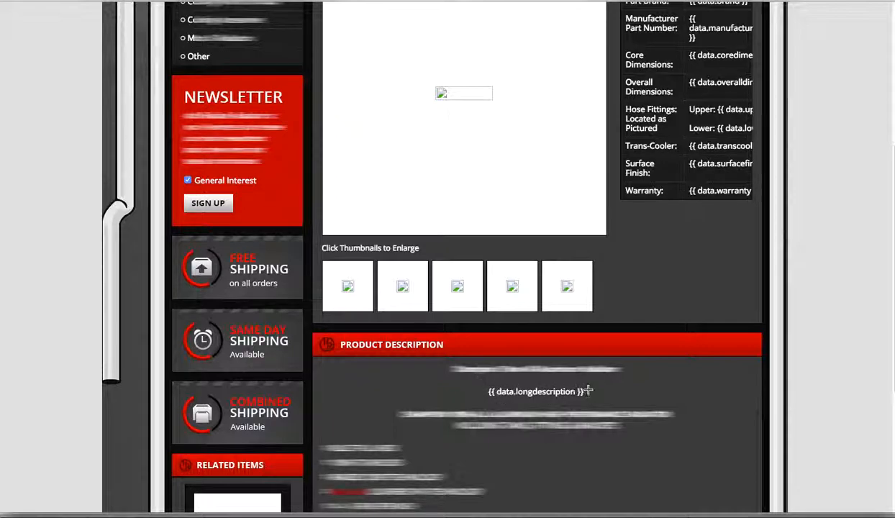
# Examine the sample template's item specifics placeholders, image area with thumbnails, and store navigation
pyautogui.scroll(1, 600, 385)
pyautogui.scroll(1, 599, 386)
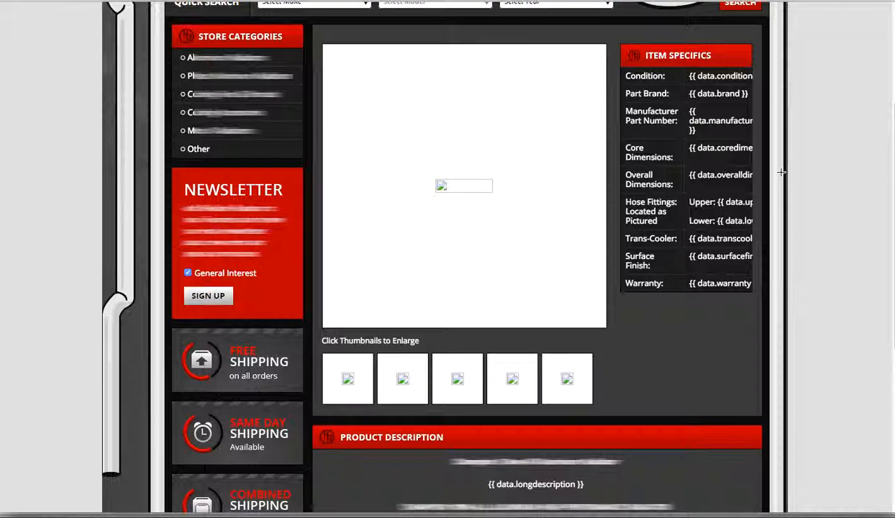
pyautogui.scroll(2, 534, 118)
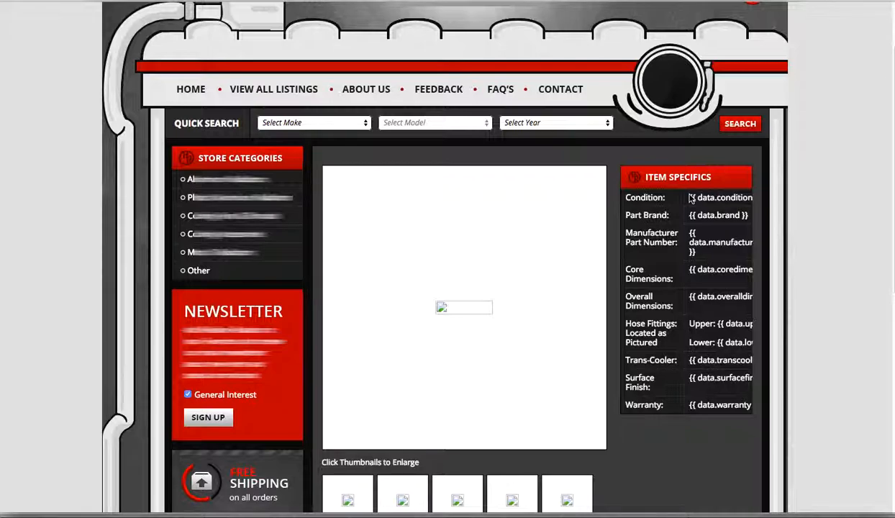
pyautogui.scroll(-1, 696, 216)
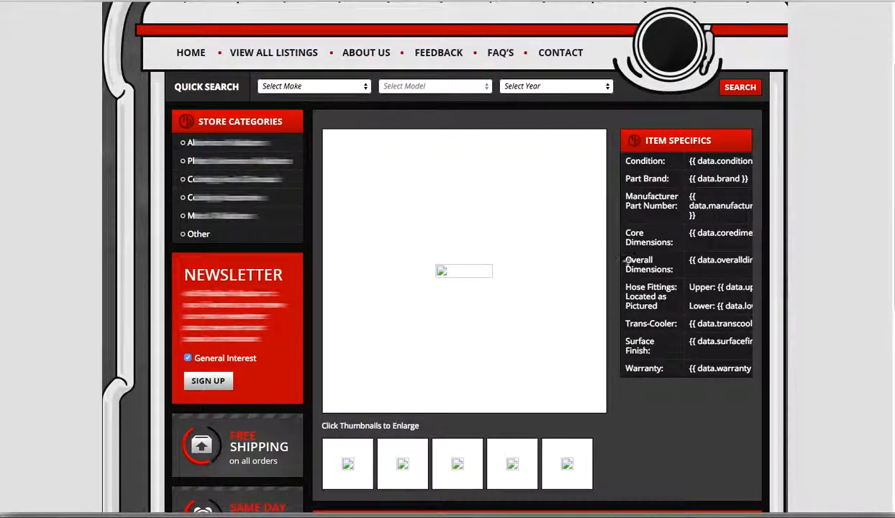
pyautogui.scroll(-5, 619, 257)
pyautogui.scroll(4, 637, 260)
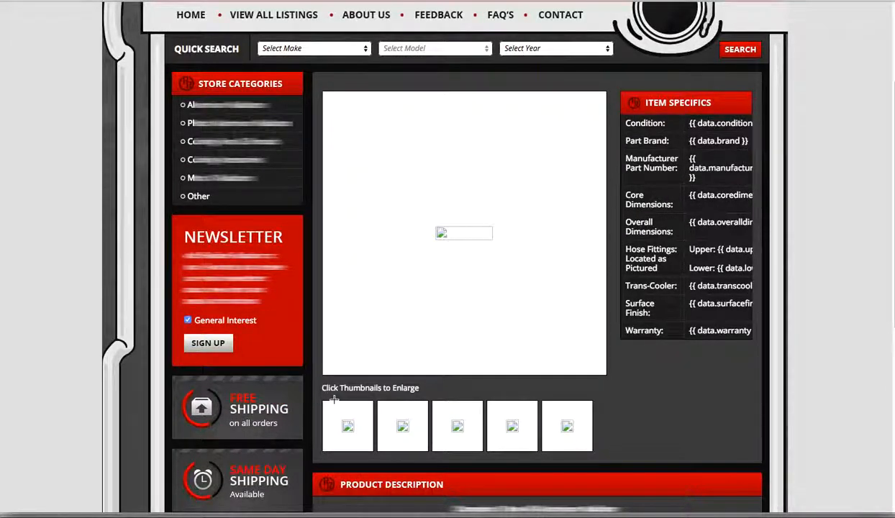
pyautogui.scroll(3, 632, 216)
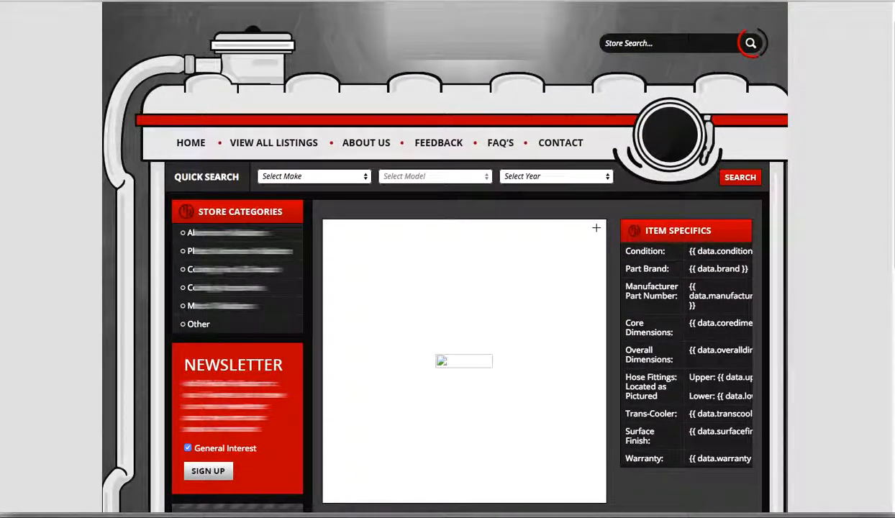
# Switch back to the SureDone browser window and read how to create a new template in the Twig Templating Engine Docs guide
pyautogui.hotkey('ctrl', 'Up')
pyautogui.click(310, 308)
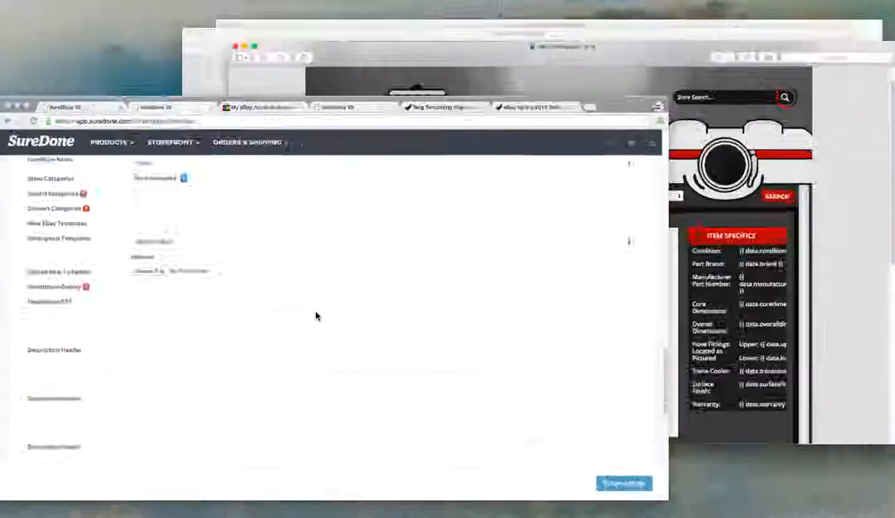
pyautogui.hotkey('ctrl', 'Tab')
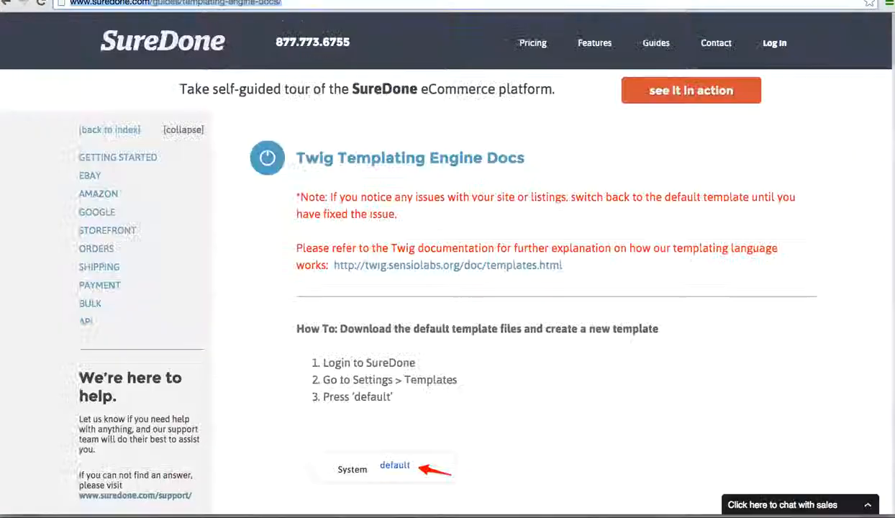
pyautogui.click(280, 3)
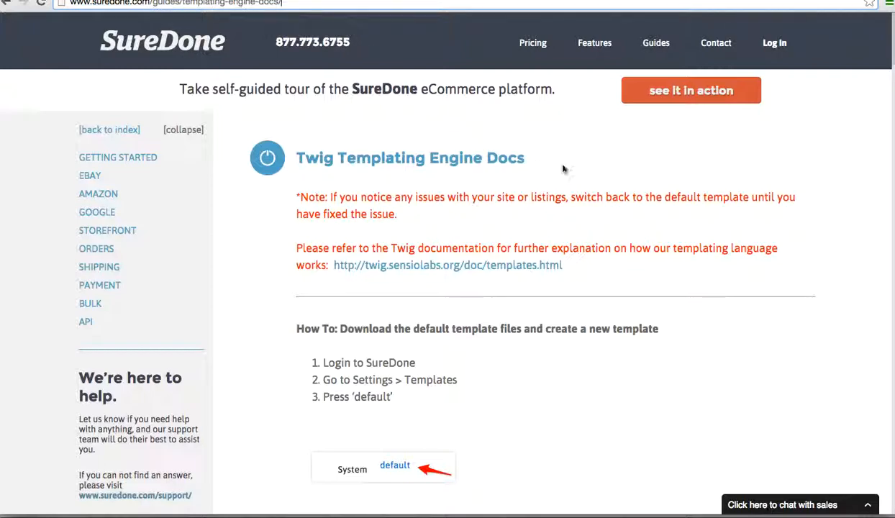
pyautogui.scroll(-3, 601, 212)
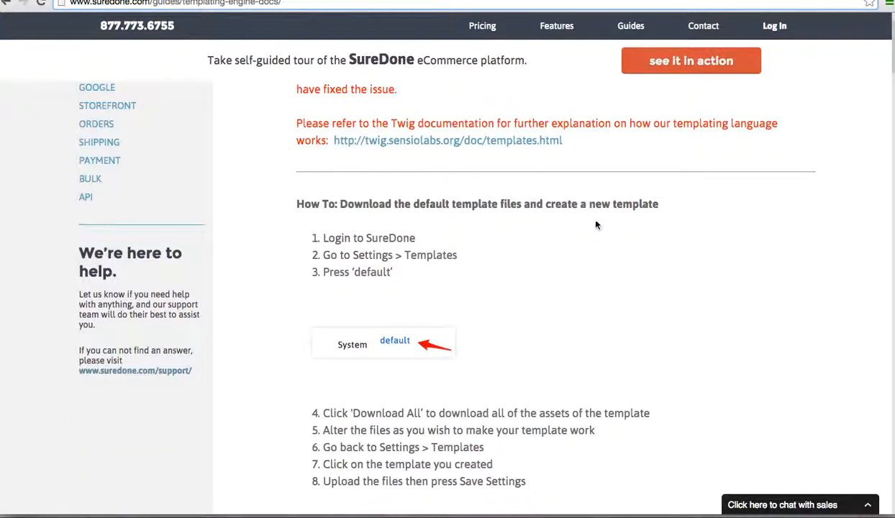
# Read the guide's SureDone Twig Tags reference, from the basic tag syntax through the site info options to the content block views
pyautogui.scroll(-10, 593, 244)
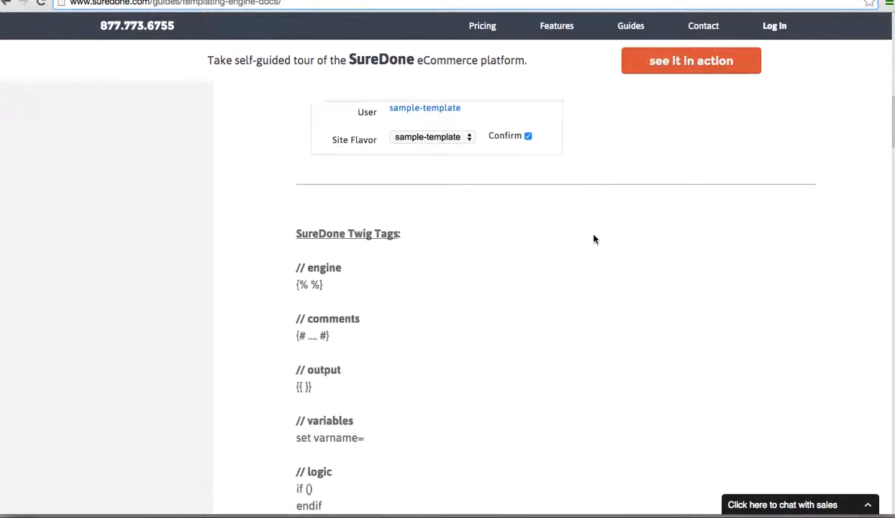
pyautogui.scroll(-10, 562, 250)
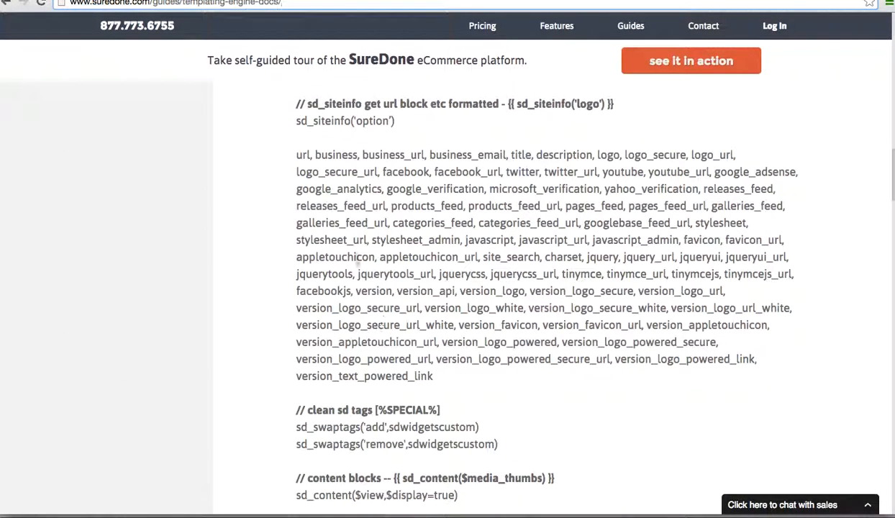
pyautogui.scroll(-9, 566, 268)
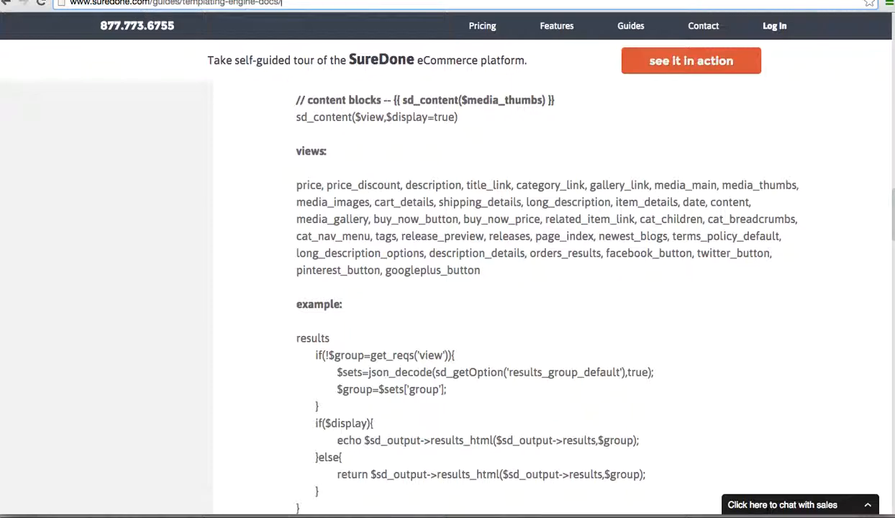
# Return to the eBay channel settings and review the description fields from Description Gallery and CSS through to the return, payment and shipping policies
pyautogui.hotkey('ctrl', 'Tab')
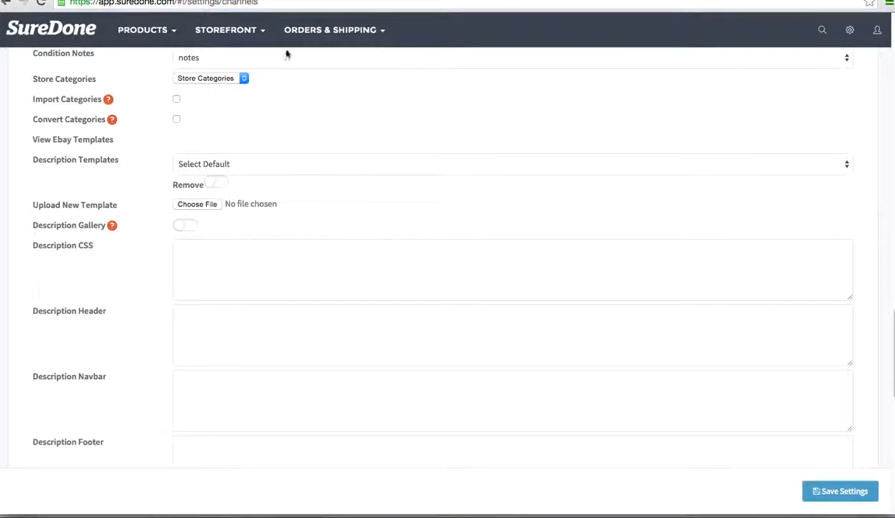
pyautogui.scroll(-1, 111, 225)
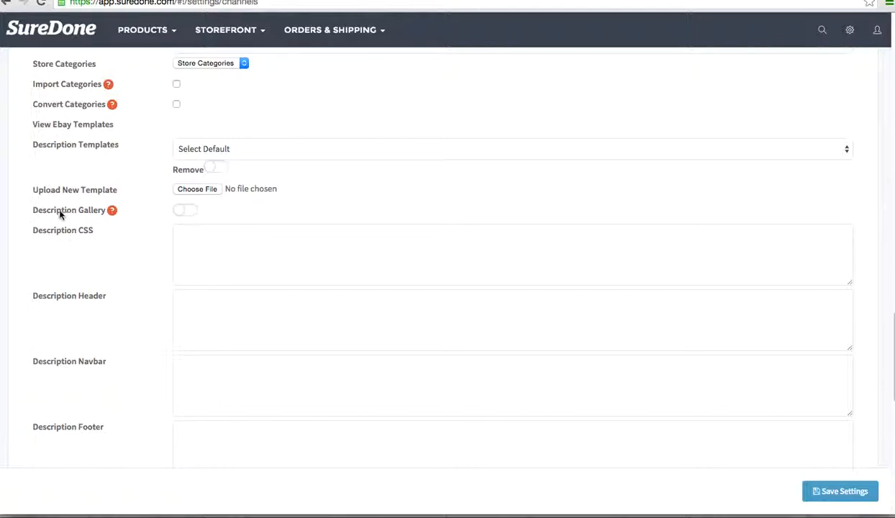
pyautogui.scroll(-1, 59, 213)
pyautogui.scroll(-3, 85, 214)
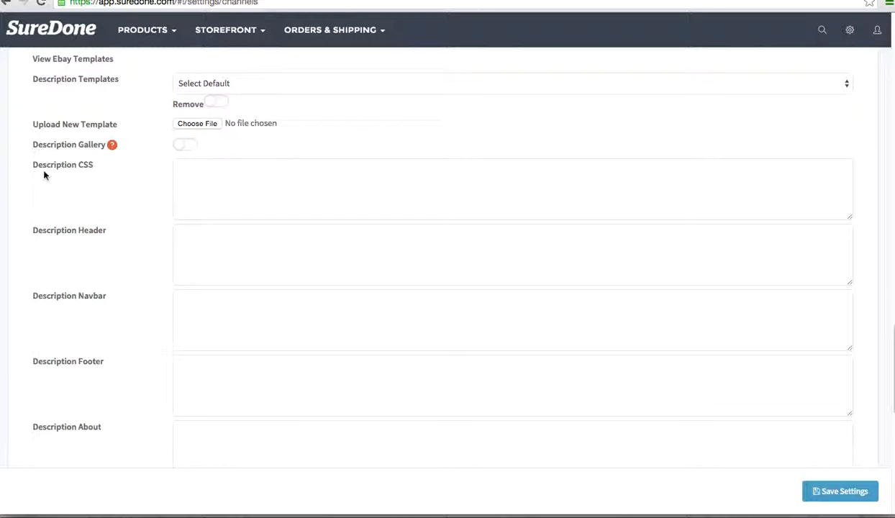
pyautogui.click(55, 229)
pyautogui.scroll(-1, 124, 353)
pyautogui.scroll(-3, 125, 351)
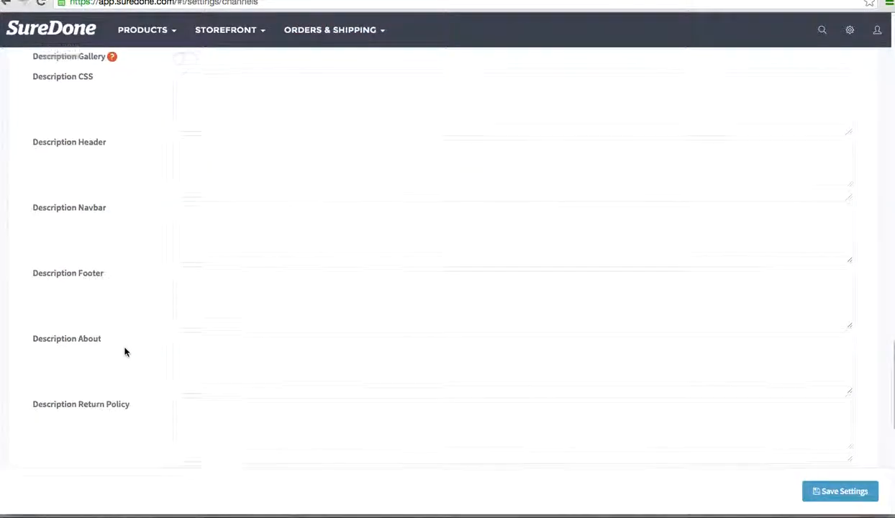
pyautogui.scroll(-2, 230, 374)
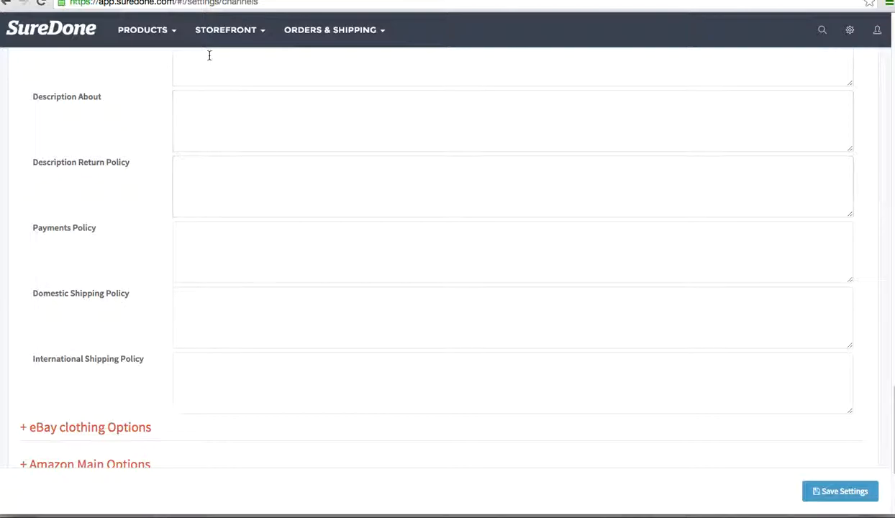
pyautogui.scroll(20, 219, 209)
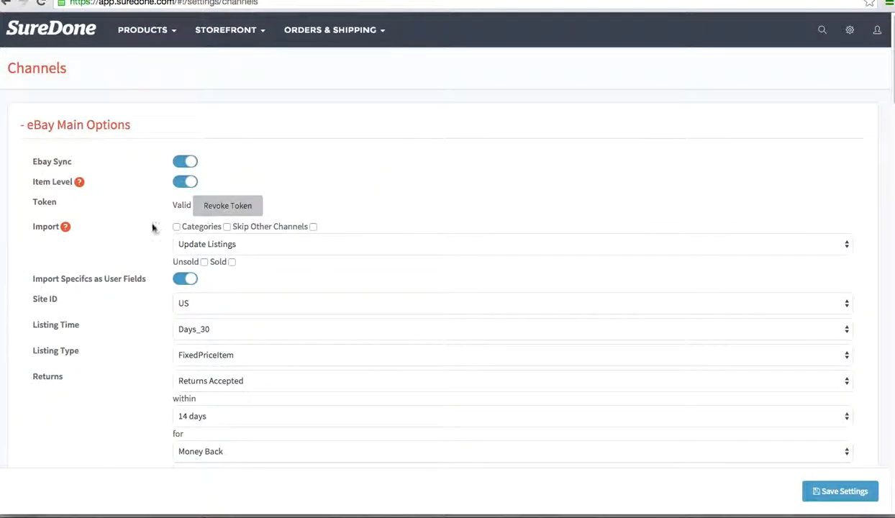
pyautogui.scroll(-1, 173, 273)
pyautogui.scroll(-2, 129, 288)
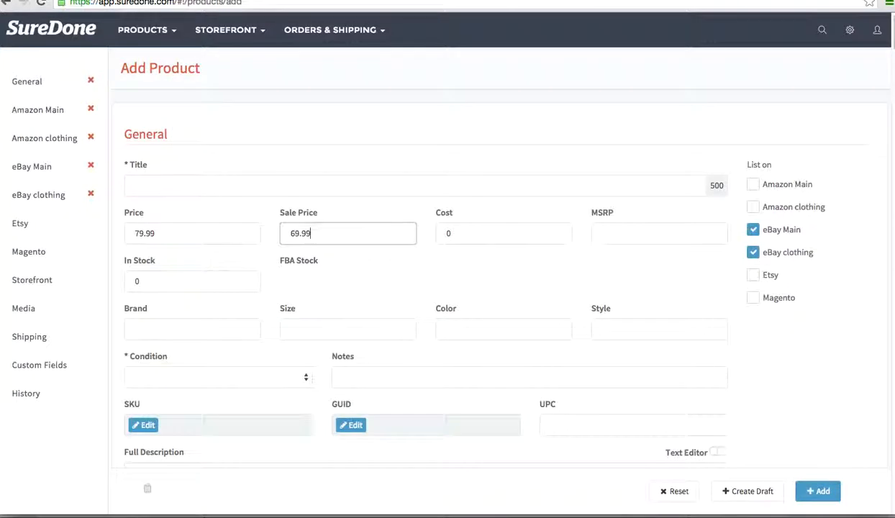
# Fill in the new product's general details with brand Nike, size 10.5 and color Black
pyautogui.click(405, 167)
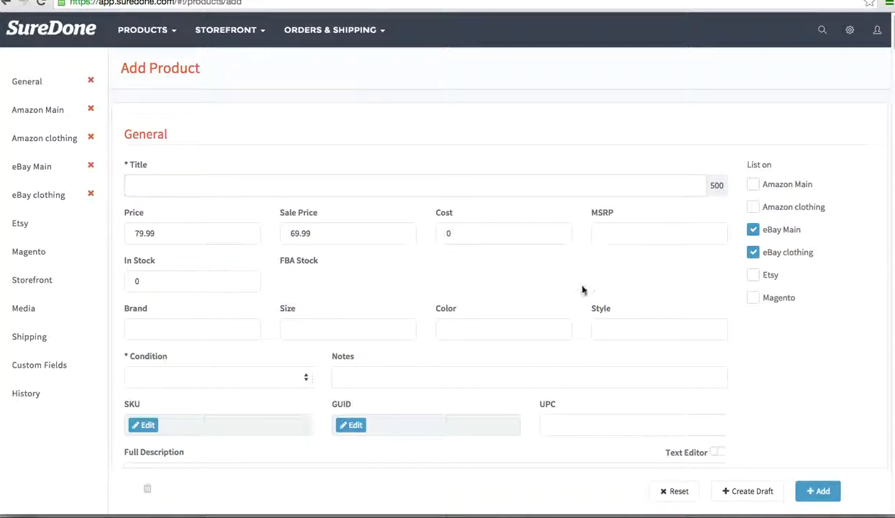
pyautogui.scroll(-1, 223, 169)
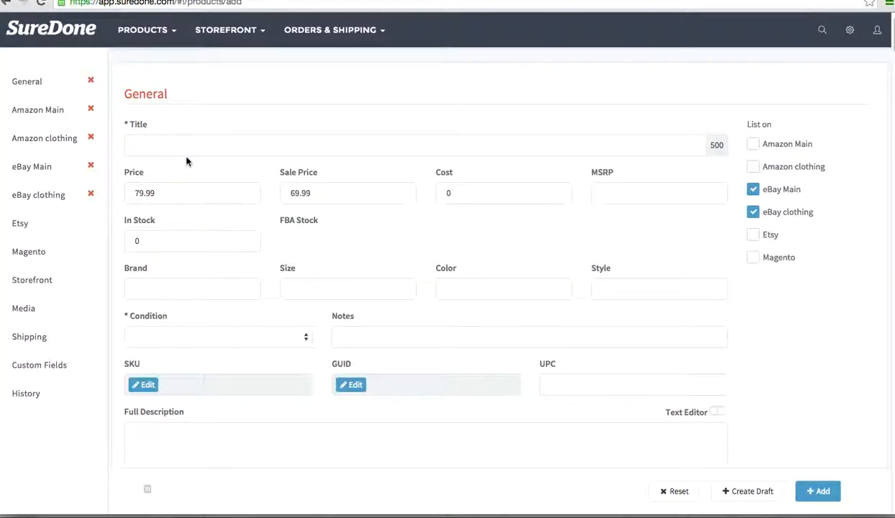
pyautogui.click(163, 285)
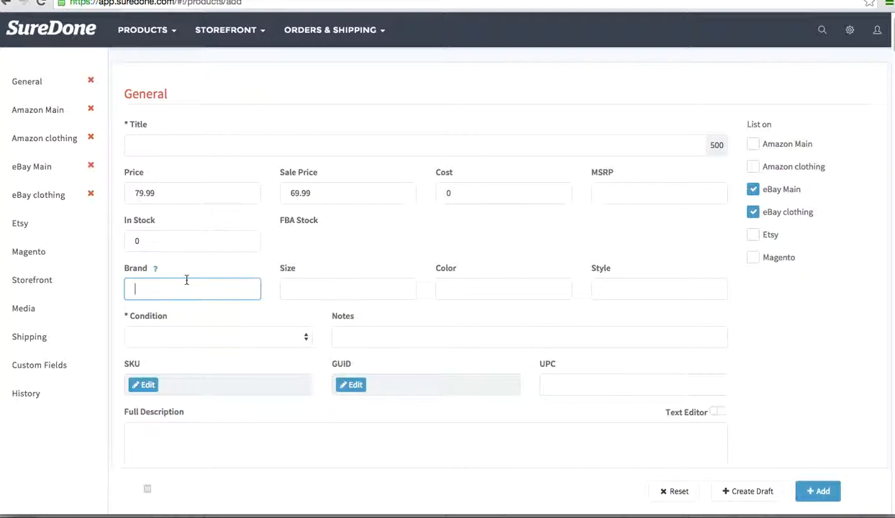
pyautogui.click(344, 291)
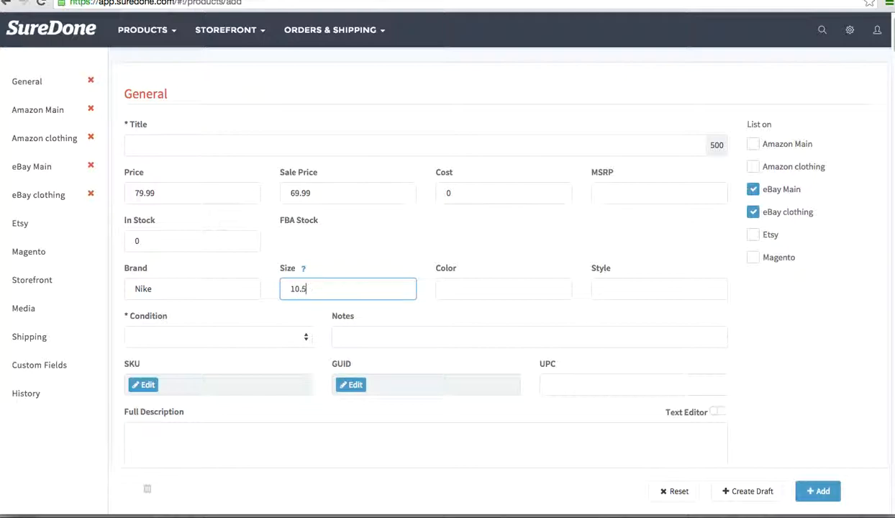
pyautogui.click(497, 288)
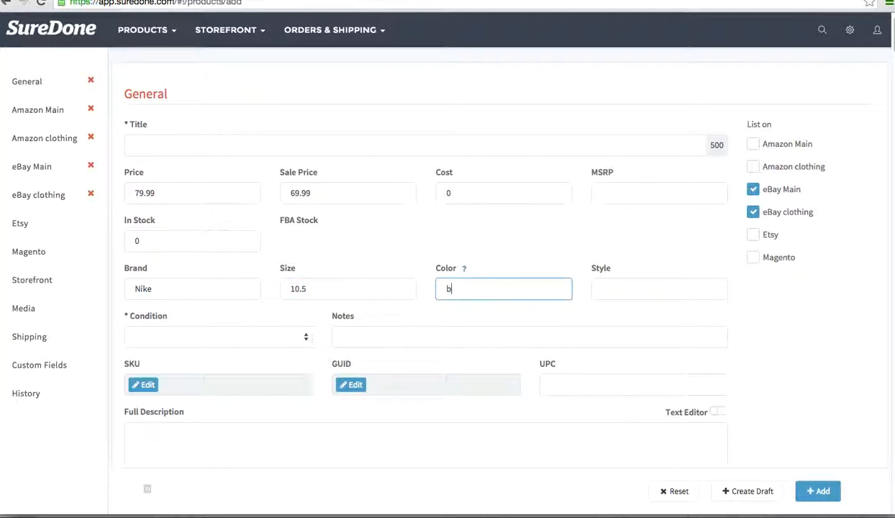
# Set the product's condition to New and enter Nike Shoes as its general title
pyautogui.scroll(-2, 568, 267)
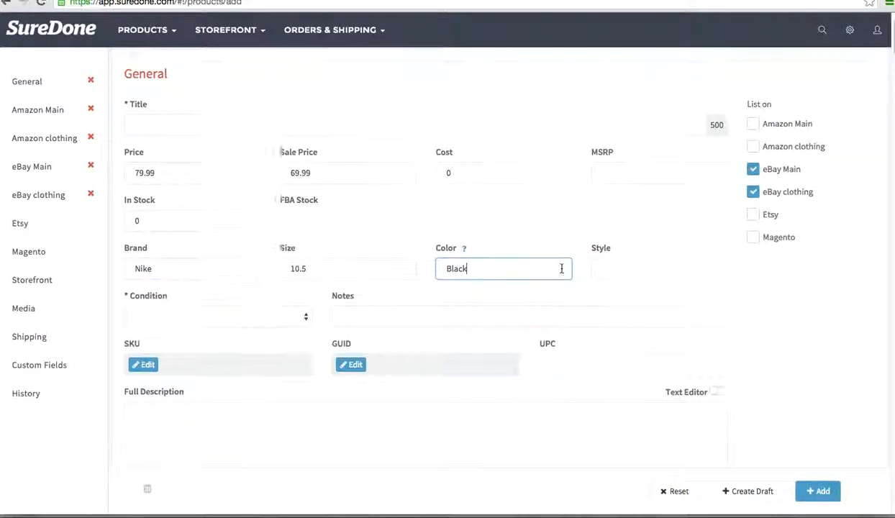
pyautogui.click(308, 295)
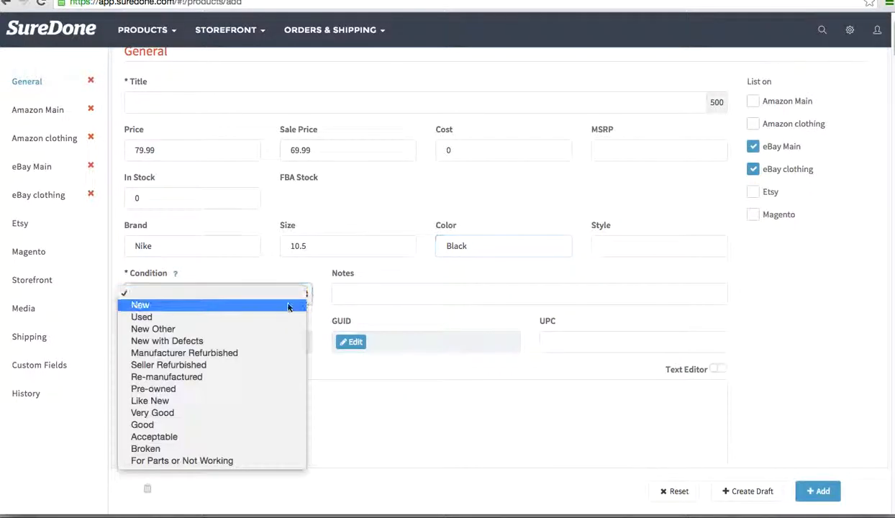
pyautogui.click(270, 303)
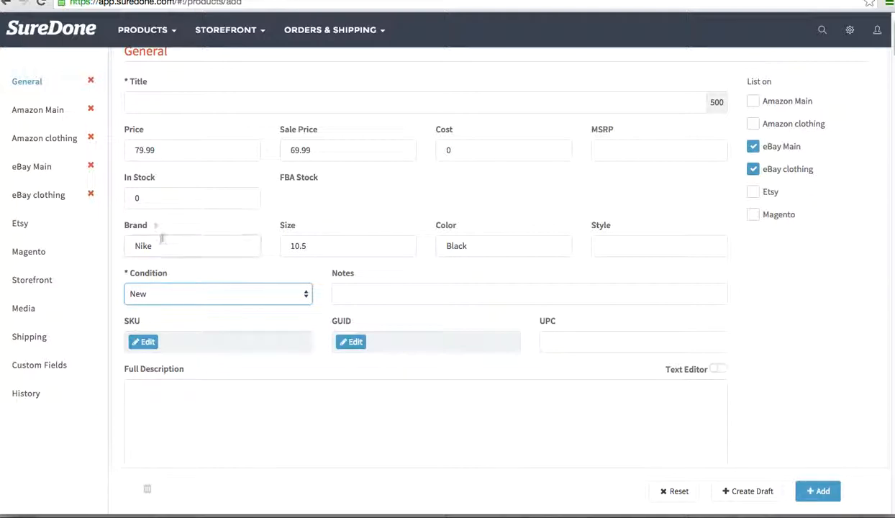
pyautogui.click(196, 102)
pyautogui.write('Nike Shoes')
pyautogui.click(180, 136)
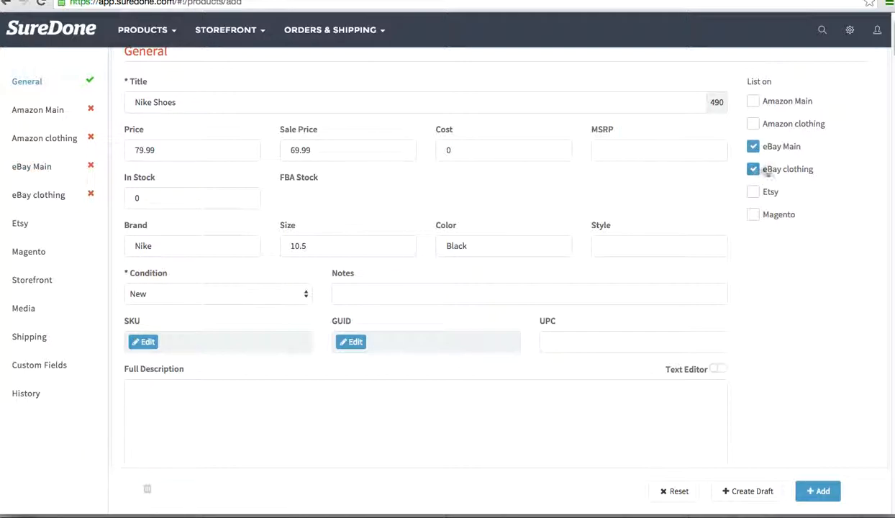
# Compare the eBay Main title field with the product's general title to see how it is inherited
pyautogui.click(41, 167)
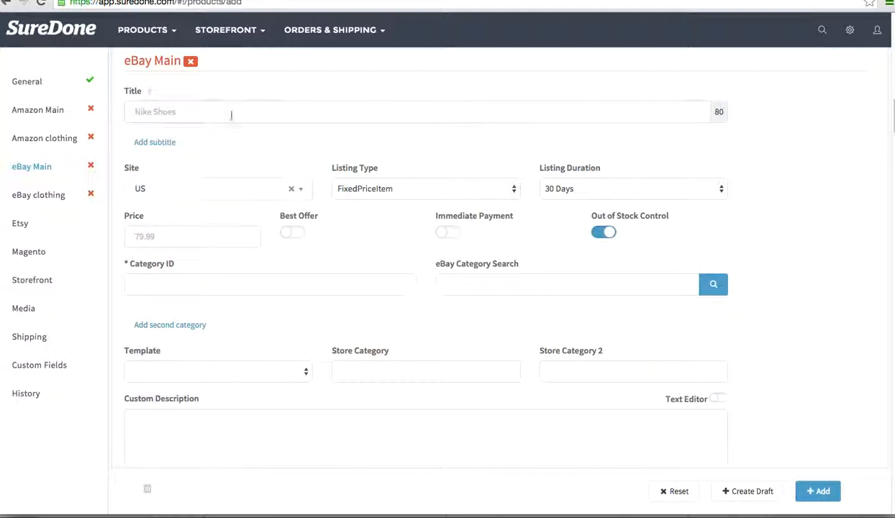
pyautogui.click(29, 84)
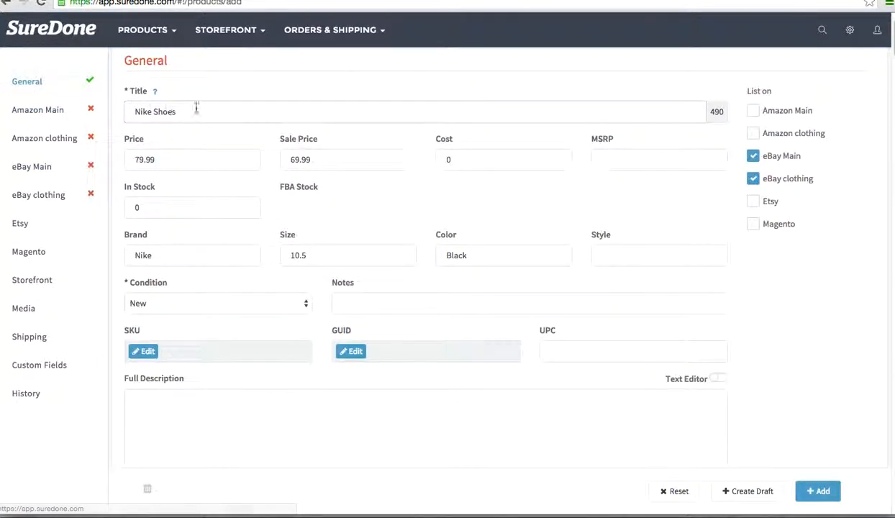
pyautogui.click(184, 111)
pyautogui.hotkey('ctrl', 'a')
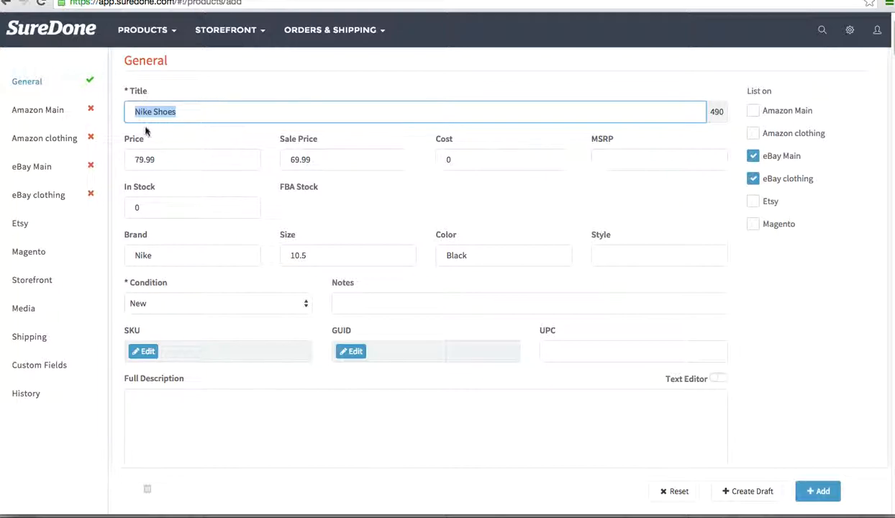
pyautogui.click(183, 111)
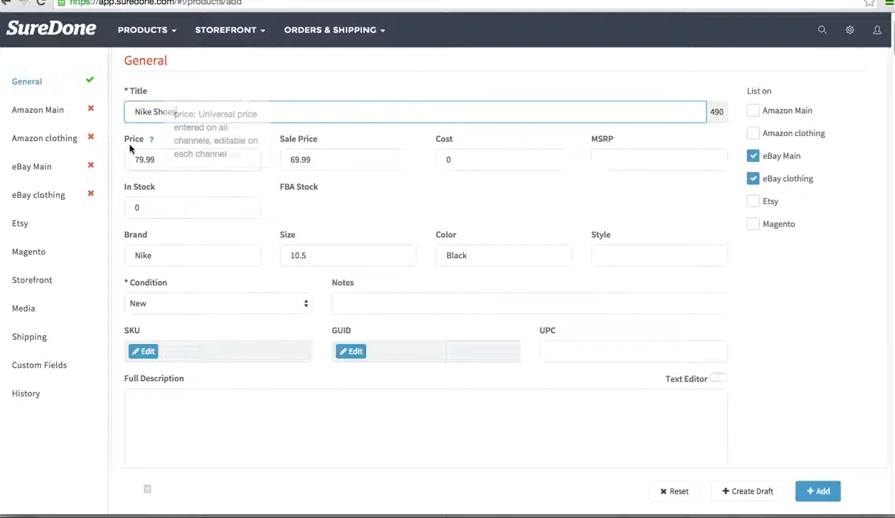
pyautogui.click(38, 170)
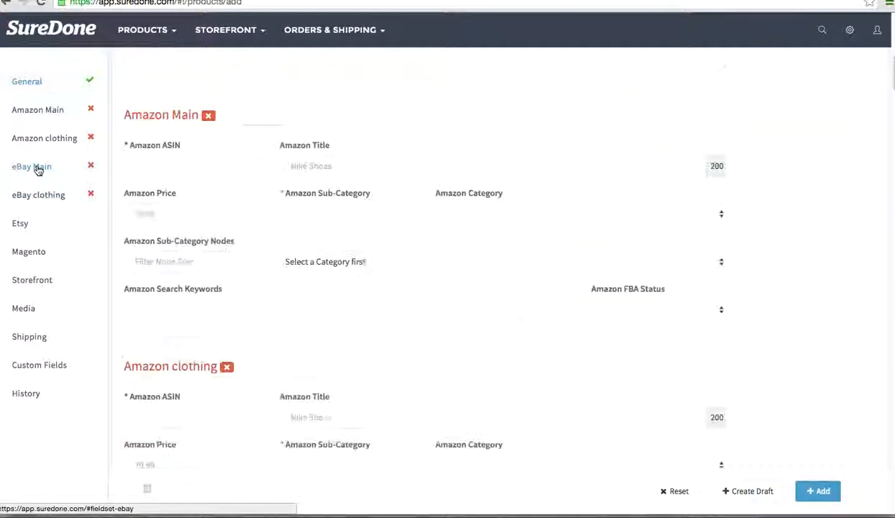
pyautogui.click(199, 108)
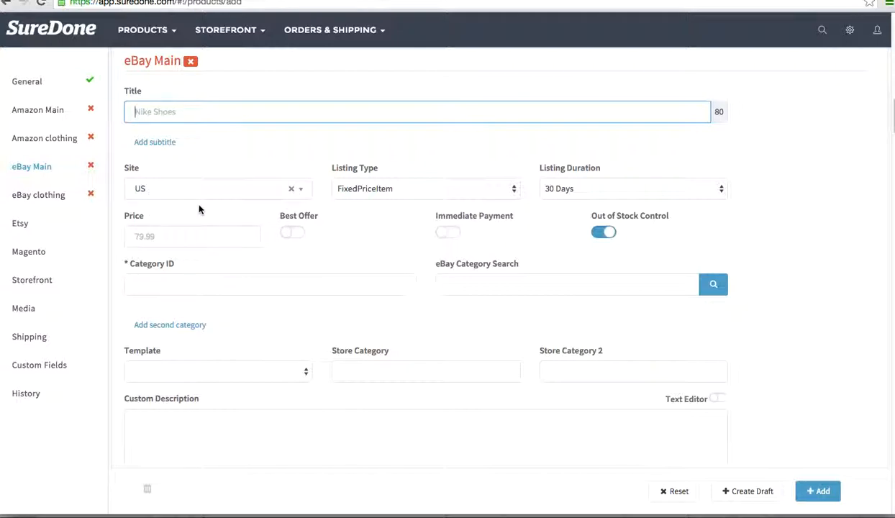
# Clear the eBay Main site selection and choose US again
pyautogui.click(292, 191)
pyautogui.click(249, 192)
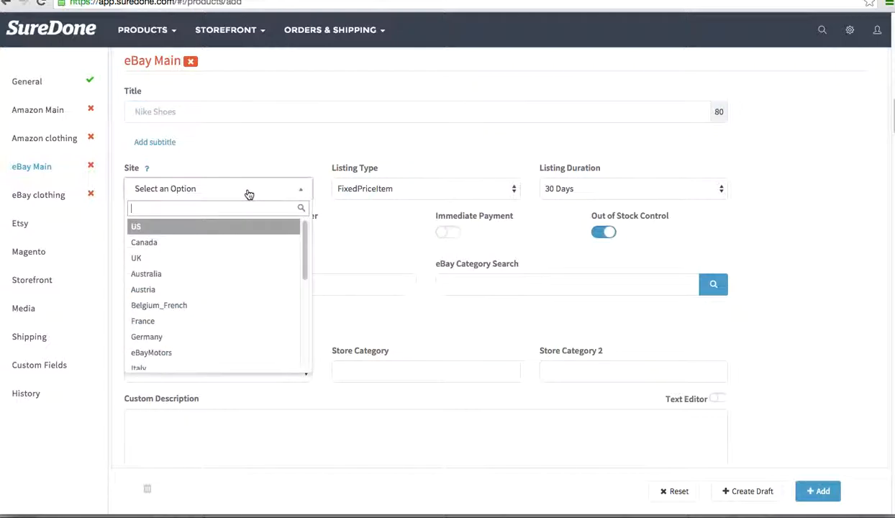
pyautogui.click(162, 230)
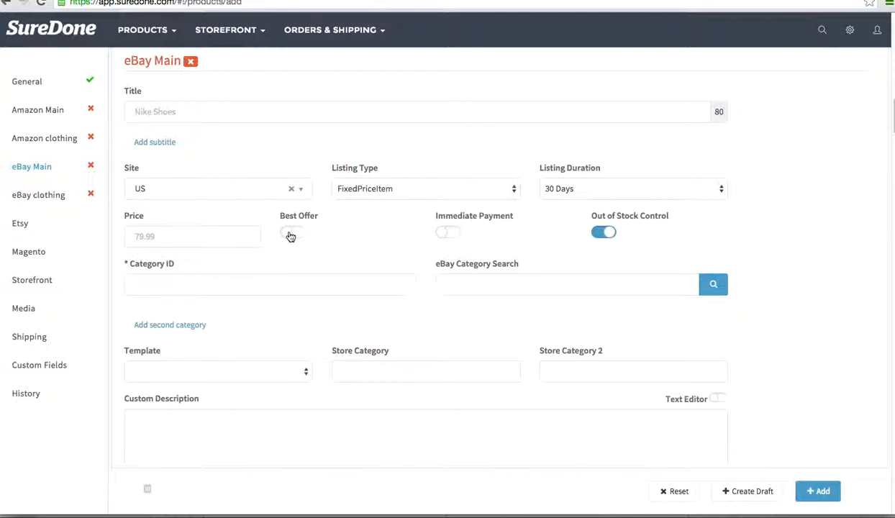
# Enable Best Offer for the eBay Main listing, and check the product's general sale price for reference
pyautogui.click(291, 235)
pyautogui.click(292, 235)
pyautogui.click(291, 235)
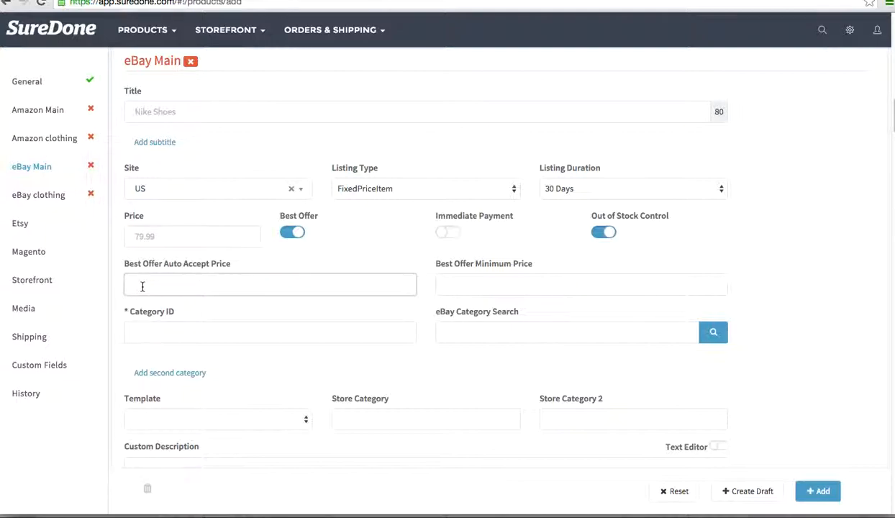
pyautogui.click(32, 82)
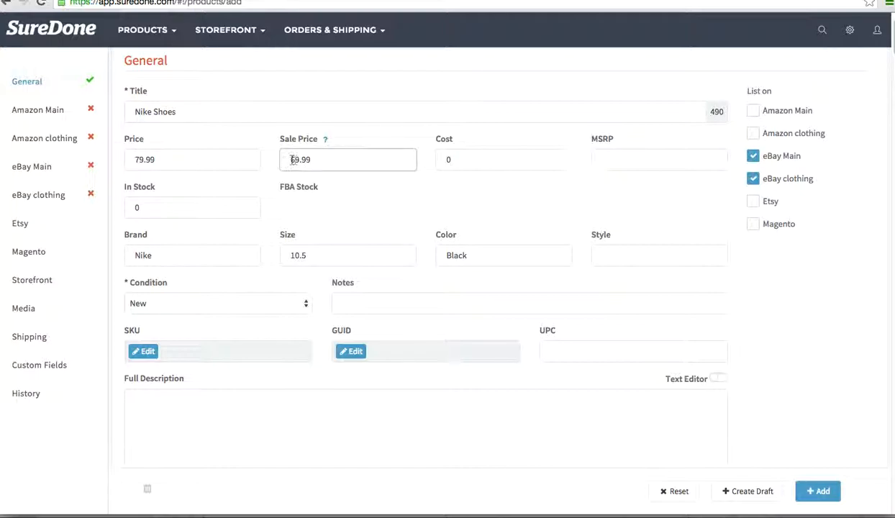
pyautogui.click(40, 169)
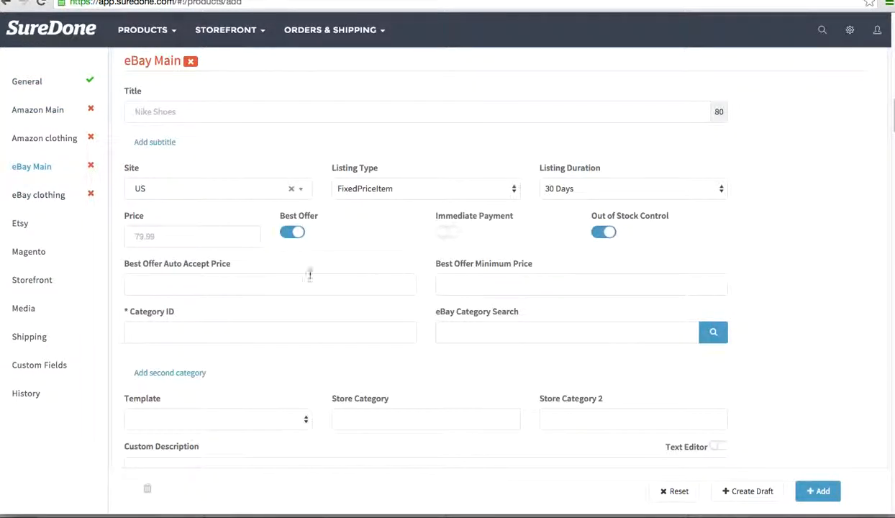
# Set the Best Offer auto accept price to 60.00 and the minimum price to 59.00
pyautogui.click(293, 278)
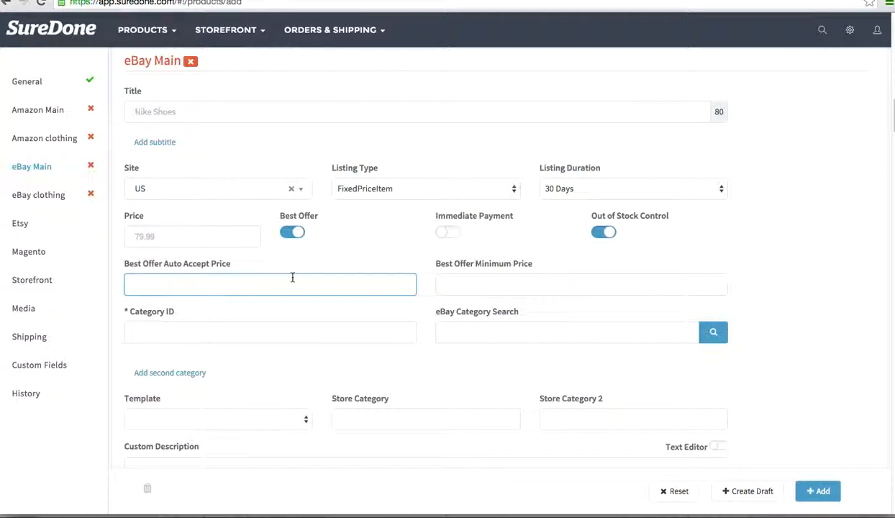
pyautogui.write('60.00')
pyautogui.click(541, 284)
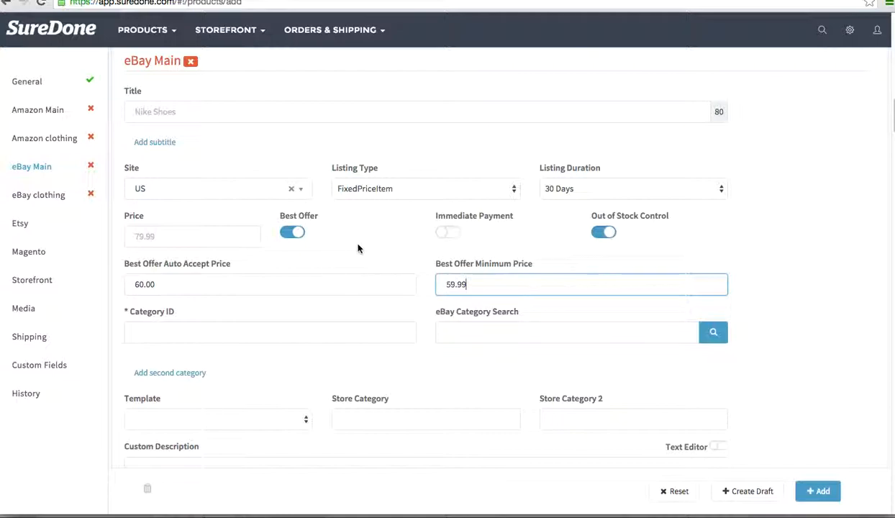
pyautogui.hotkey('shift', 'Left')
pyautogui.hotkey('shift', 'Left')
pyautogui.write('00')
pyautogui.moveTo(446, 286); pyautogui.dragTo(499, 288)
pyautogui.click(500, 288)
# Enable Immediate Payment for the eBay Main listing
pyautogui.click(448, 234)
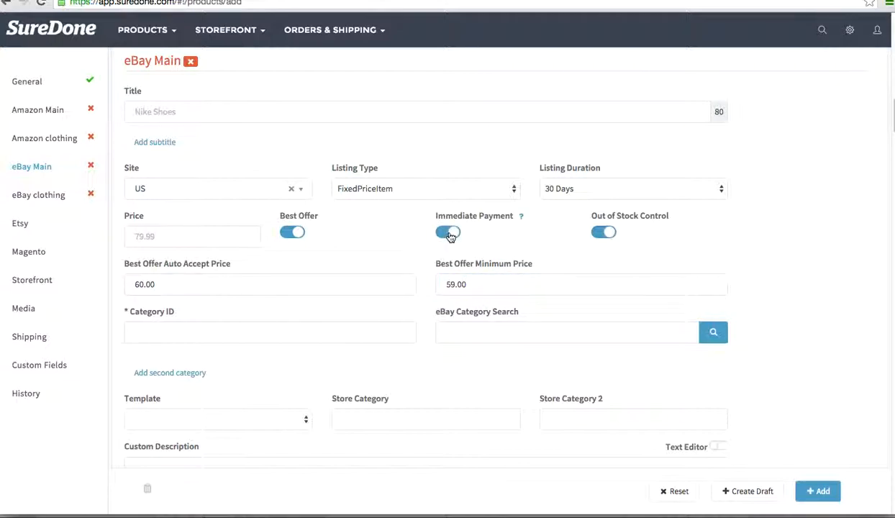
pyautogui.click(447, 232)
pyautogui.click(447, 232)
# Search the eBay categories for nike shoes and choose Clothing, Shoes & Accessories > Men's Shoes > Athletic for the eBay Main listing
pyautogui.scroll(-1, 510, 255)
pyautogui.scroll(-2, 504, 288)
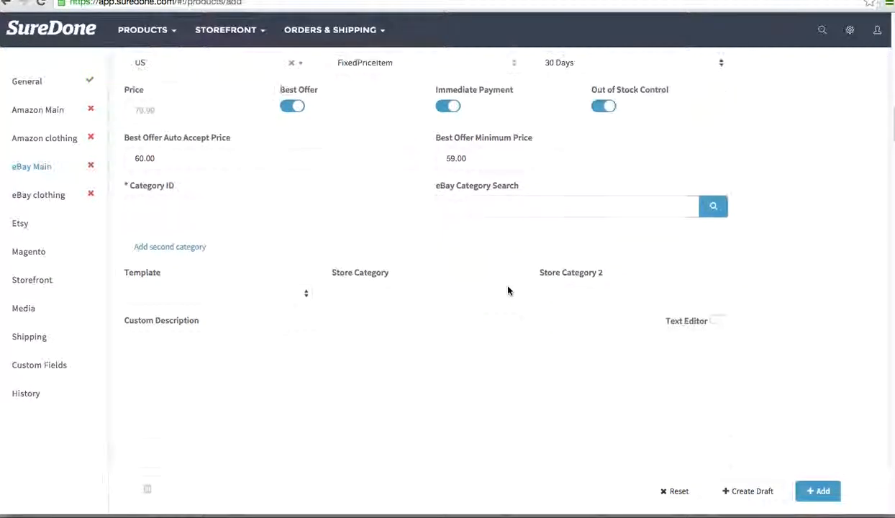
pyautogui.click(499, 203)
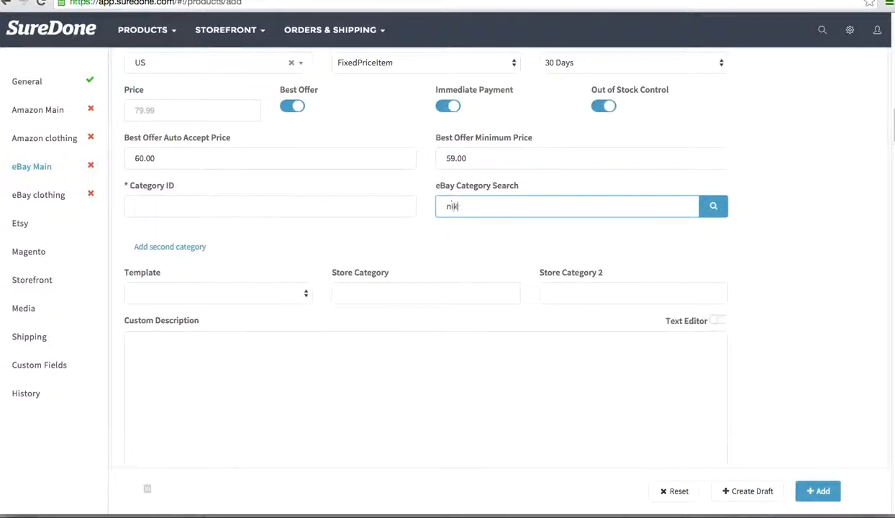
pyautogui.write('nike shoes')
pyautogui.click(712, 207)
pyautogui.click(709, 244)
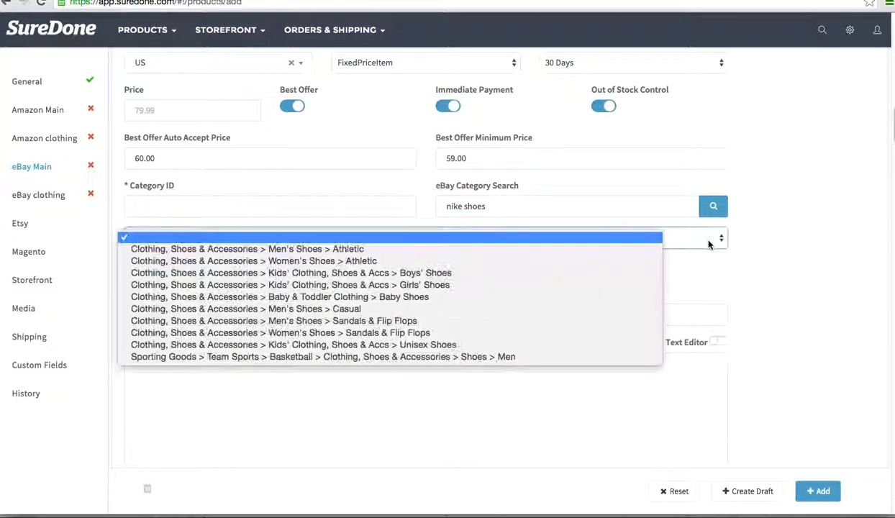
pyautogui.click(355, 249)
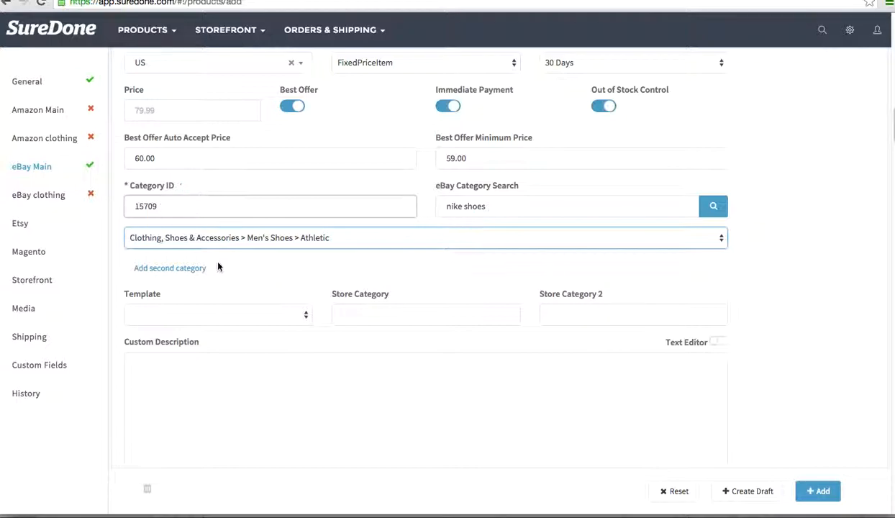
# Check the Brand in the eBay Main item specifics and set the required Style to Athletic Sneakers
pyautogui.scroll(-2, 251, 269)
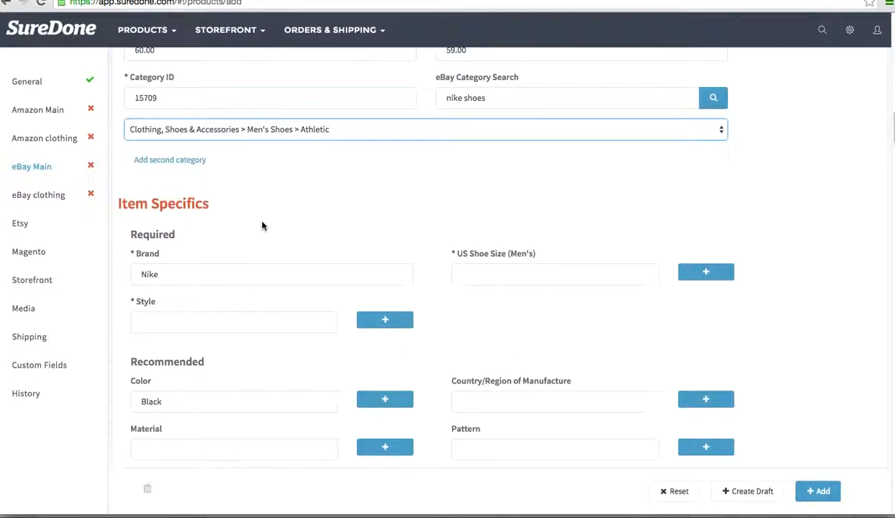
pyautogui.scroll(-1, 261, 226)
pyautogui.click(158, 246)
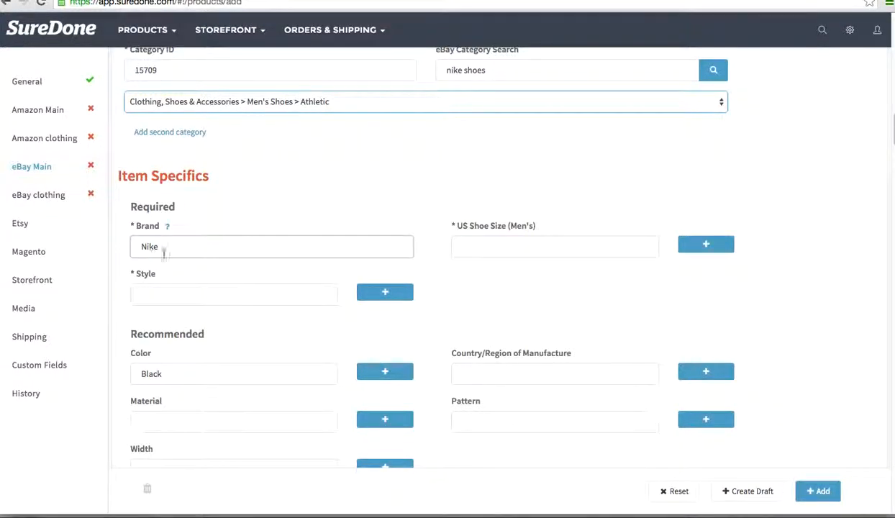
pyautogui.scroll(-1, 235, 253)
pyautogui.click(174, 337)
pyautogui.click(182, 276)
pyautogui.write('Al')
pyautogui.press('BackSpace')
pyautogui.write('th')
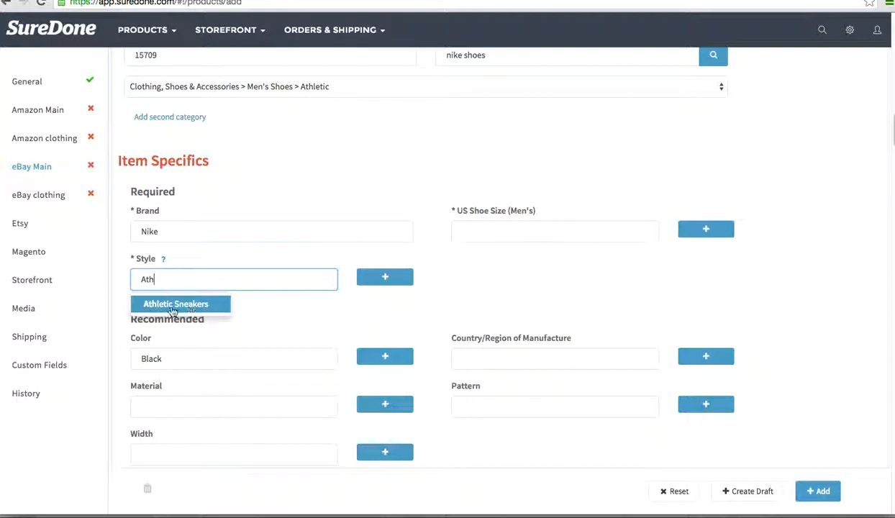
pyautogui.press('BackSpace')
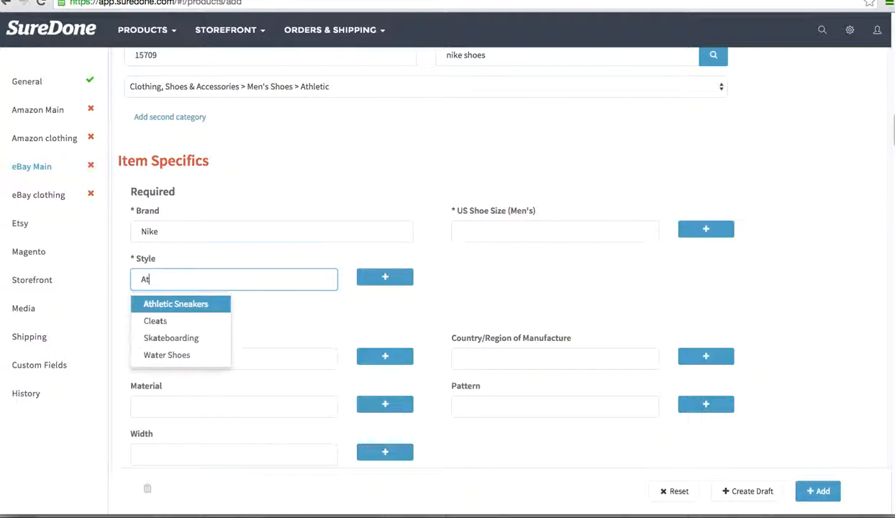
pyautogui.click(175, 305)
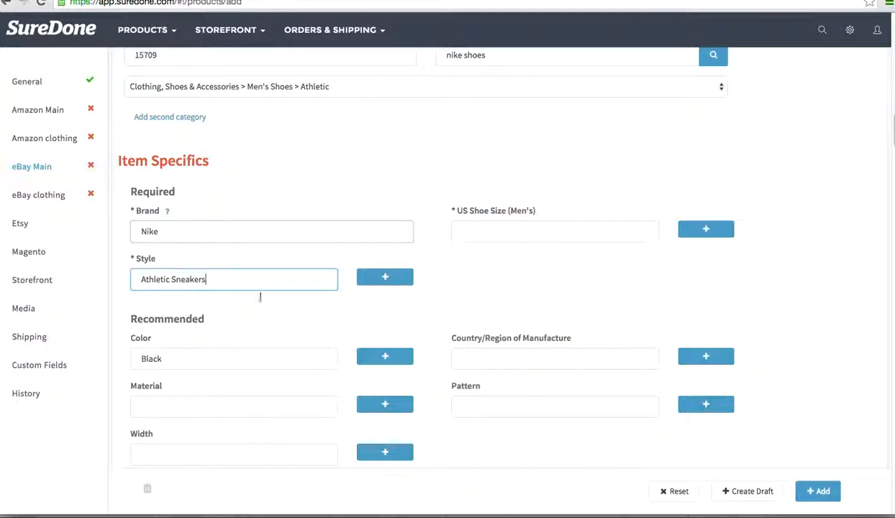
# Examine the remaining eBay Main item specifics, the template choices, the store categories, the custom description and the payment and return profile options
pyautogui.scroll(-2, 274, 295)
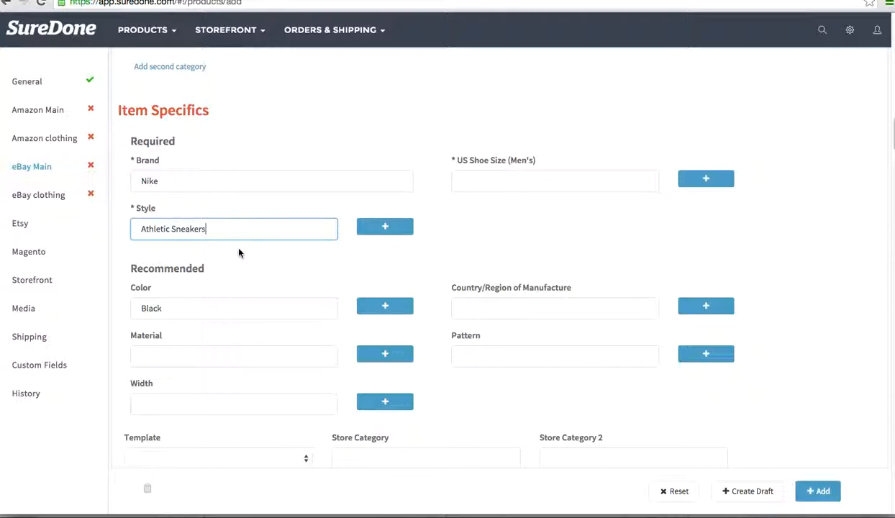
pyautogui.scroll(-1, 297, 245)
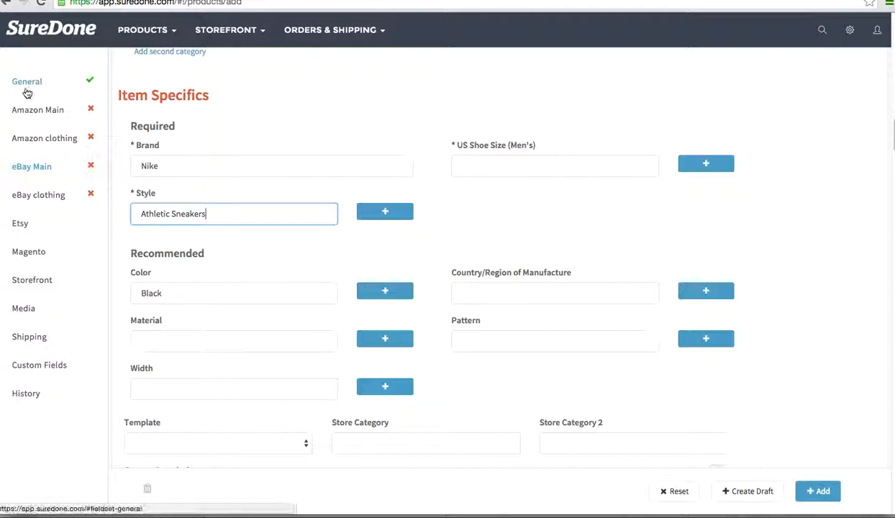
pyautogui.scroll(-1, 236, 196)
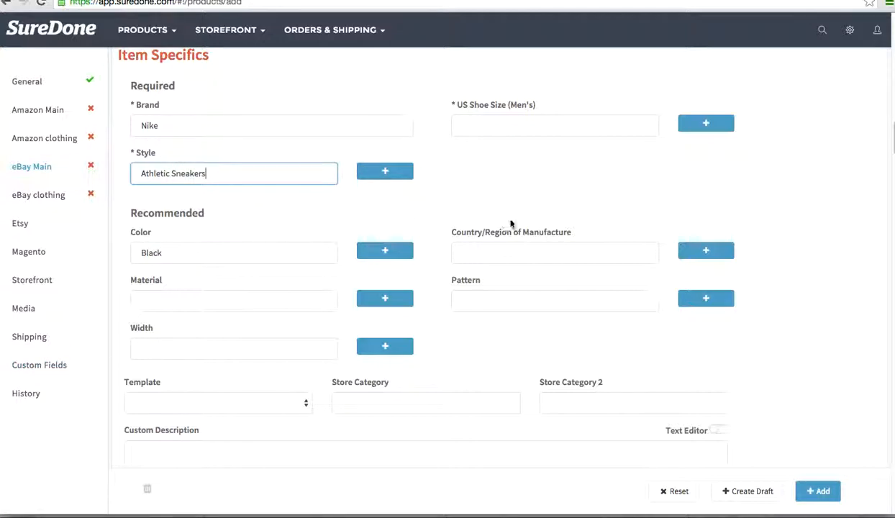
pyautogui.click(504, 122)
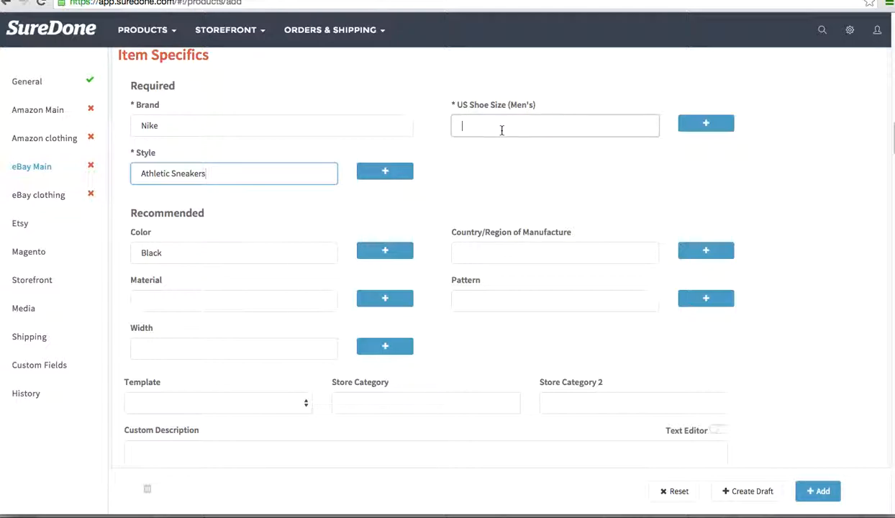
pyautogui.scroll(-3, 517, 172)
pyautogui.scroll(-2, 299, 223)
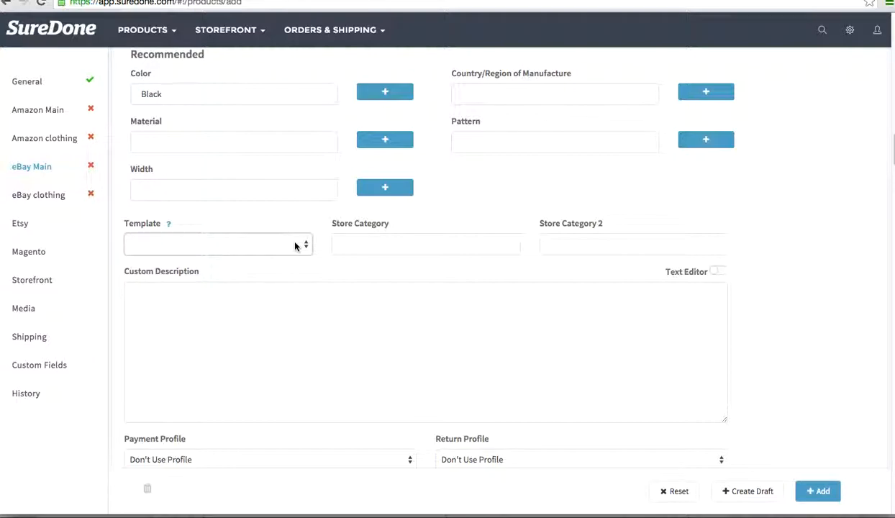
pyautogui.click(295, 246)
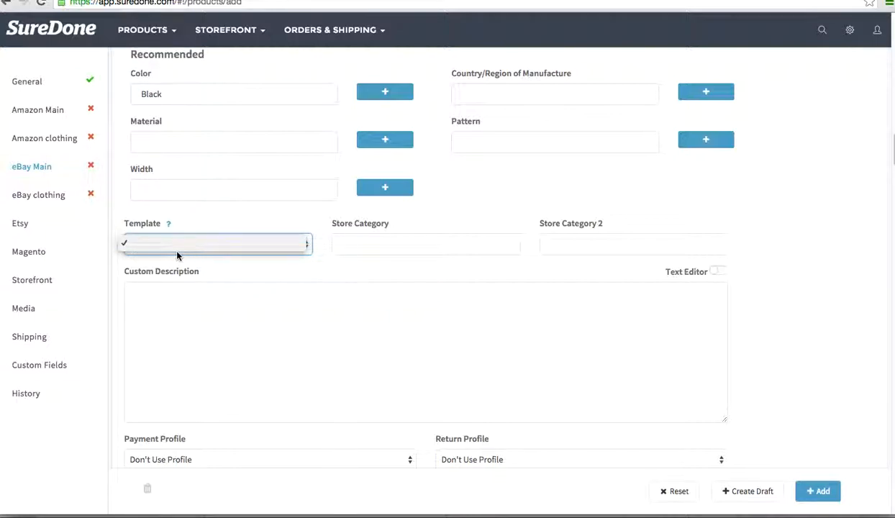
pyautogui.click(257, 217)
pyautogui.scroll(-1, 378, 286)
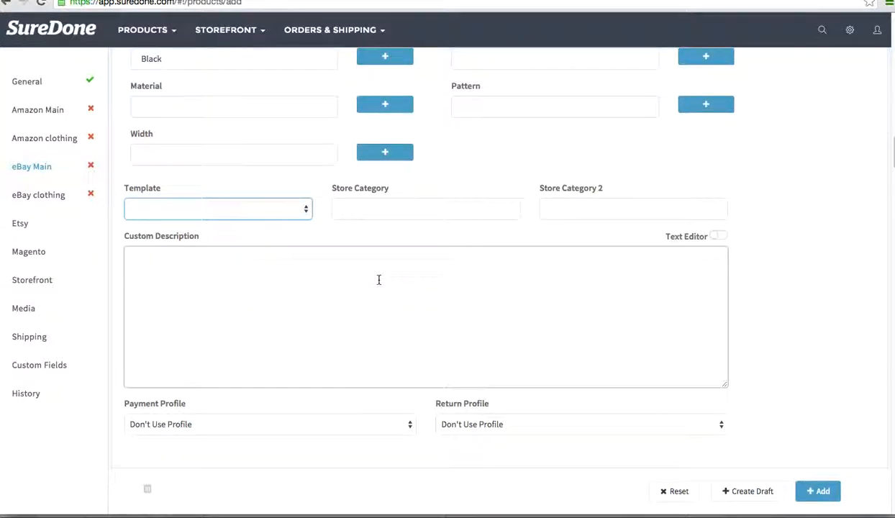
pyautogui.scroll(-2, 379, 279)
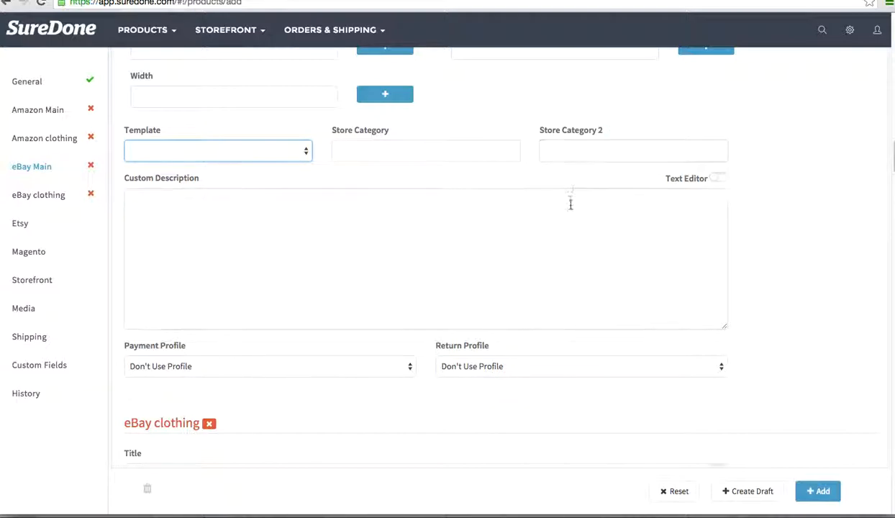
pyautogui.scroll(-1, 572, 202)
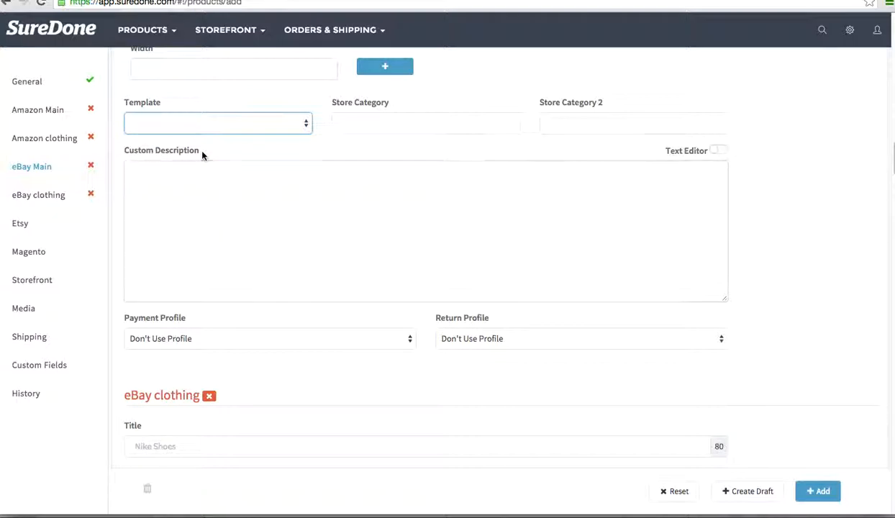
# Enter "Nike shoes are great" as the custom description of the eBay Main listing
pyautogui.scroll(2, 234, 257)
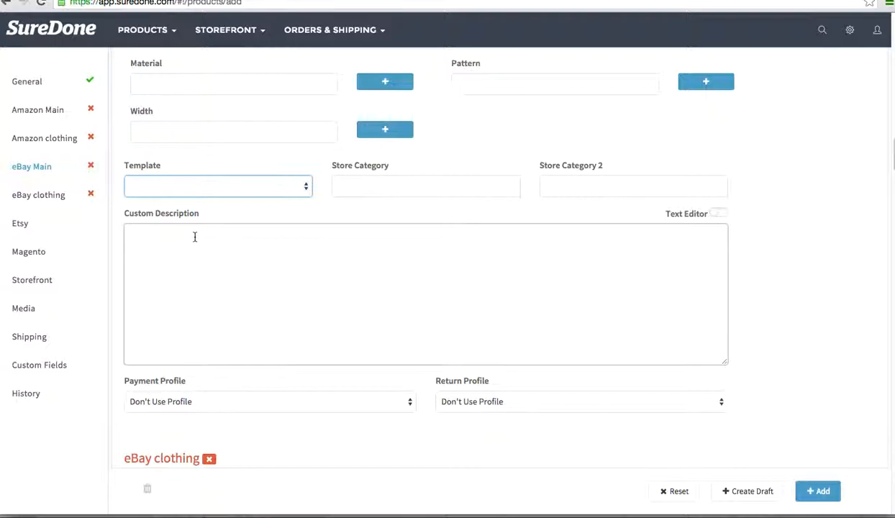
pyautogui.scroll(2, 161, 247)
pyautogui.click(136, 299)
pyautogui.write('Nike shoes are g')
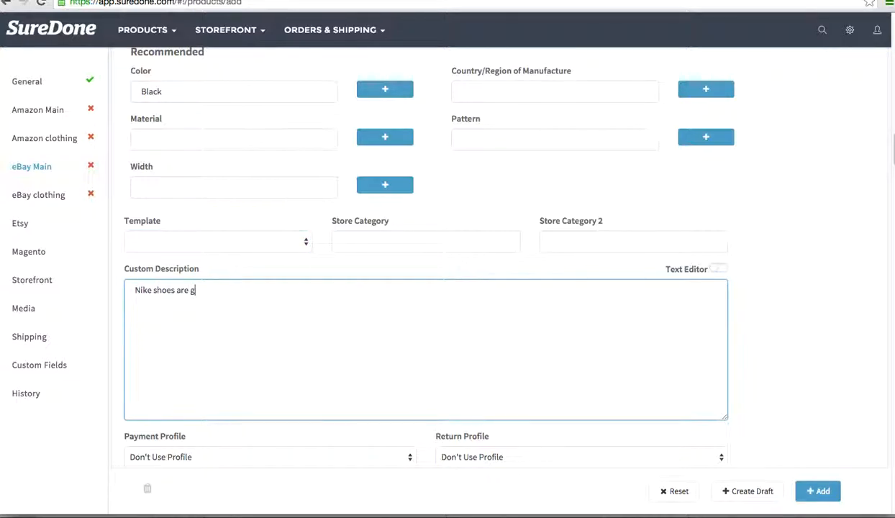
pyautogui.write('reat')
pyautogui.moveTo(224, 292); pyautogui.dragTo(108, 292)
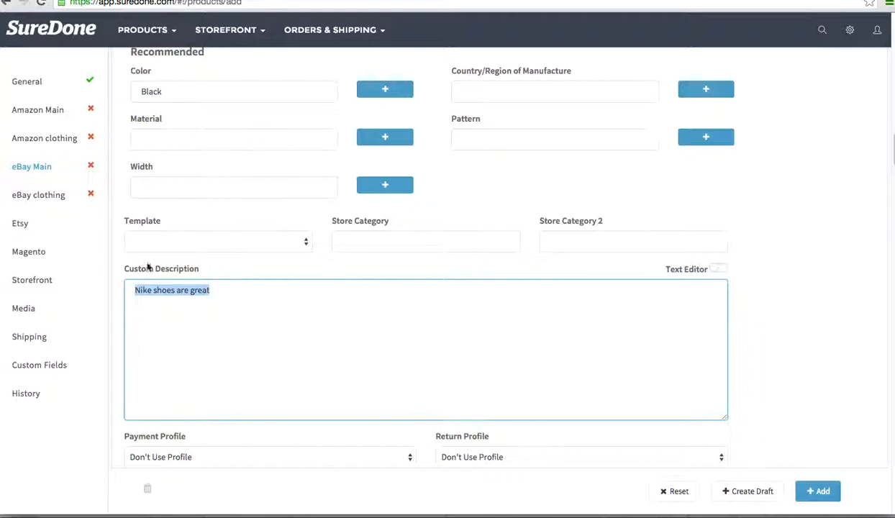
# Compare the general Full Description with the custom description of the eBay Main listing
pyautogui.click(34, 85)
pyautogui.click(151, 394)
pyautogui.scroll(-2, 186, 395)
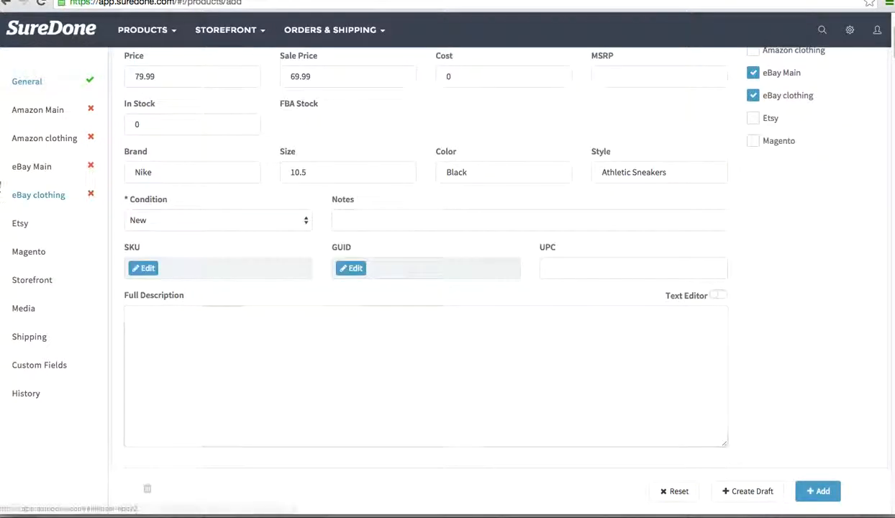
pyautogui.click(33, 167)
pyautogui.scroll(-9, 199, 298)
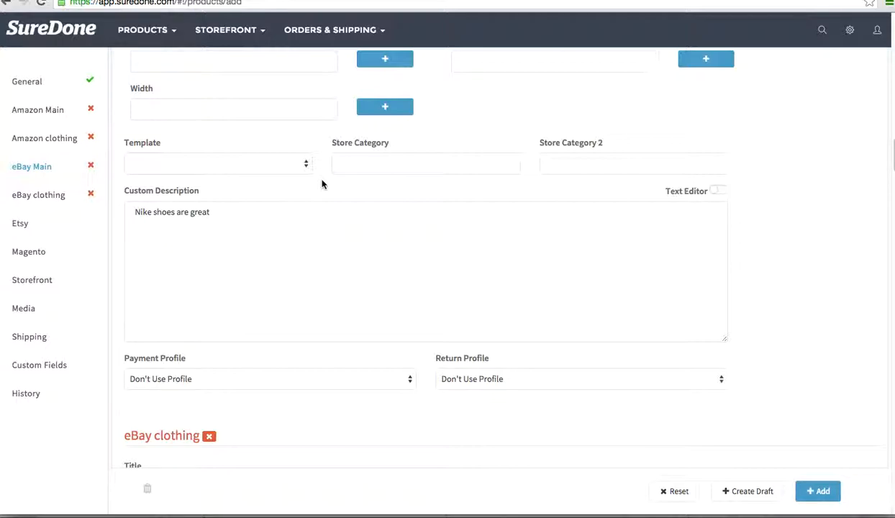
pyautogui.scroll(-2, 322, 184)
pyautogui.scroll(2, 273, 118)
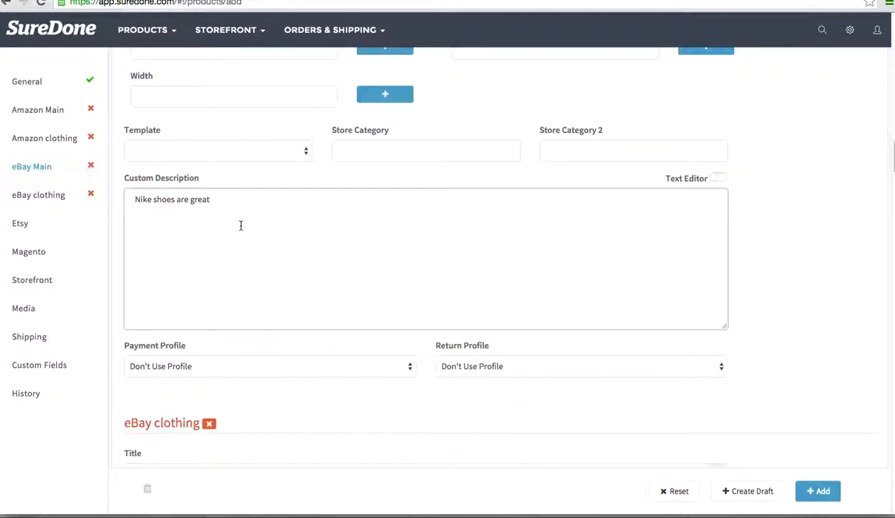
pyautogui.click(151, 211)
pyautogui.moveTo(249, 199); pyautogui.dragTo(131, 198)
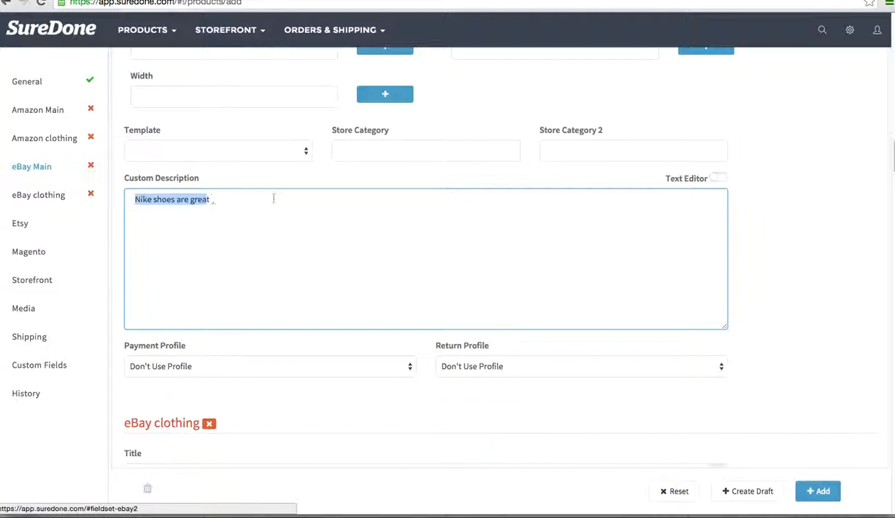
pyautogui.click(273, 198)
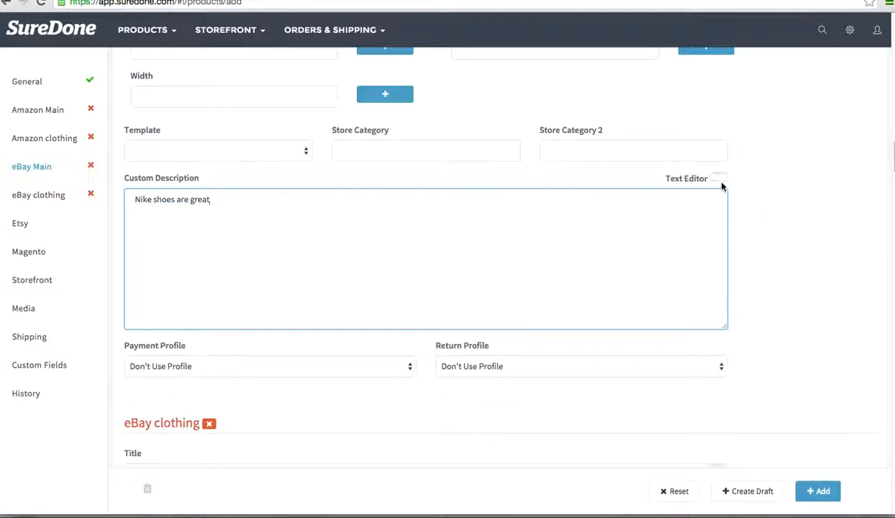
pyautogui.moveTo(225, 227); pyautogui.dragTo(85, 200)
pyautogui.click(247, 231)
# Set the eBay Main payment profile to PayPal#1 and the return profile to Returns Accepted,Buyer,14 Days,Money Back#1
pyautogui.scroll(-2, 268, 234)
pyautogui.scroll(-2, 272, 234)
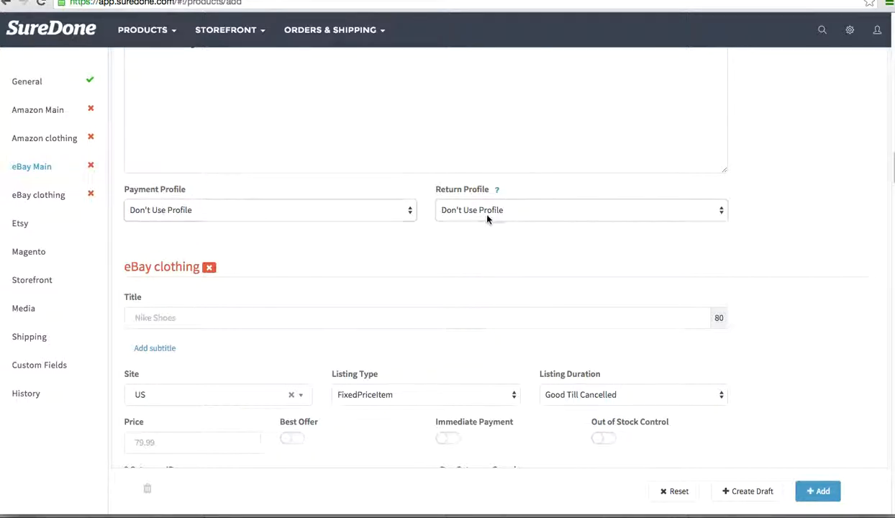
pyautogui.click(260, 210)
pyautogui.click(252, 247)
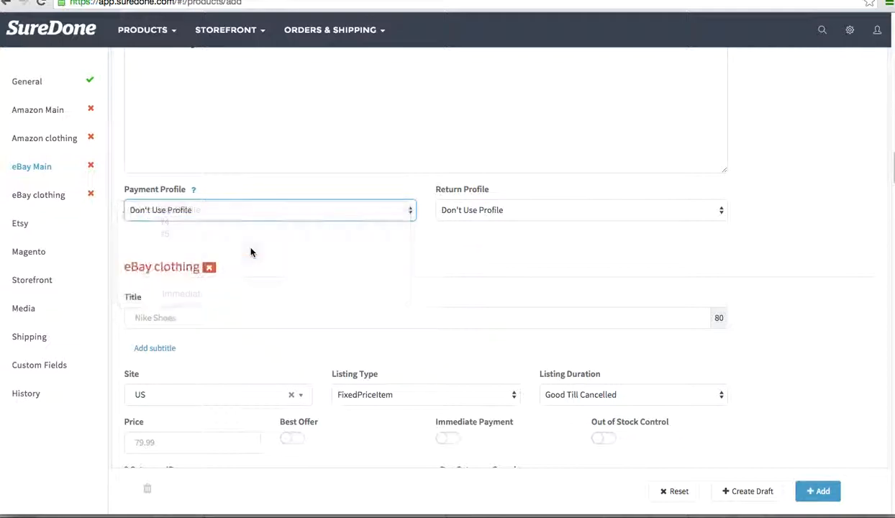
pyautogui.click(536, 216)
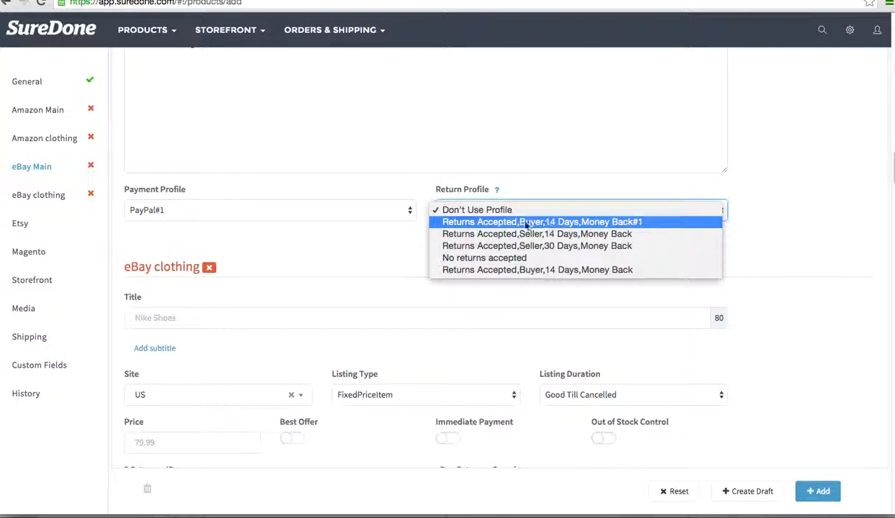
pyautogui.click(581, 227)
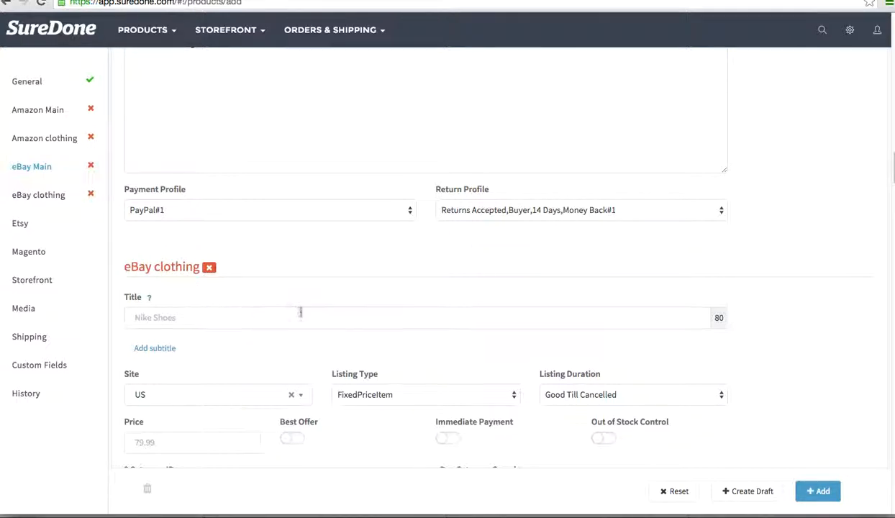
# Look over the Media and Shipping sections and set the product's shipping weight to 10 lbs
pyautogui.scroll(-2, 298, 313)
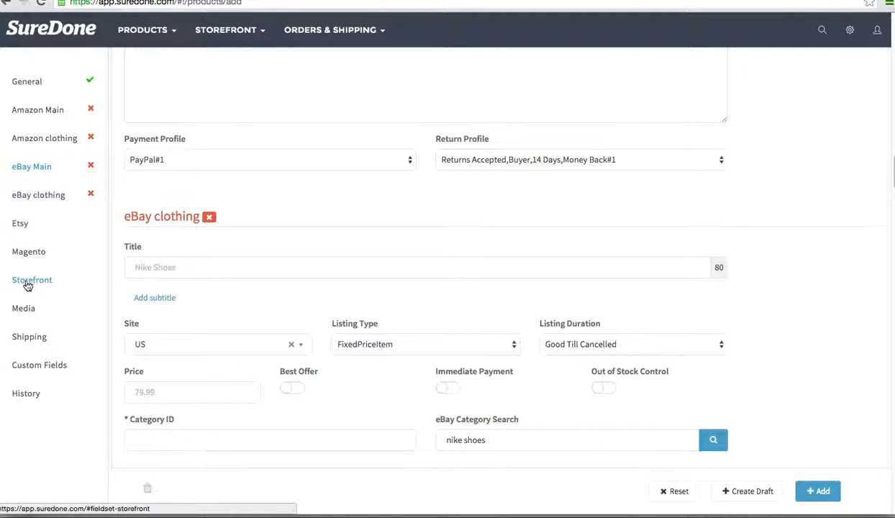
pyautogui.click(23, 309)
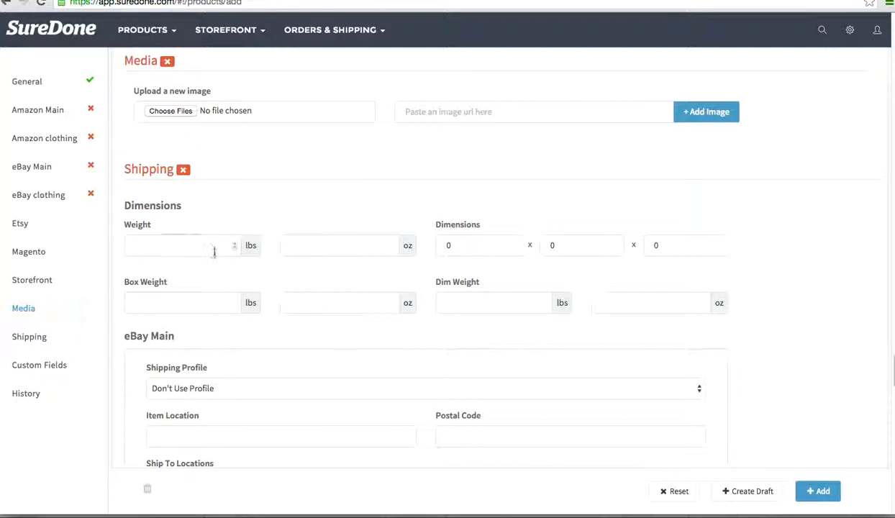
pyautogui.scroll(-2, 464, 296)
pyautogui.scroll(-1, 463, 296)
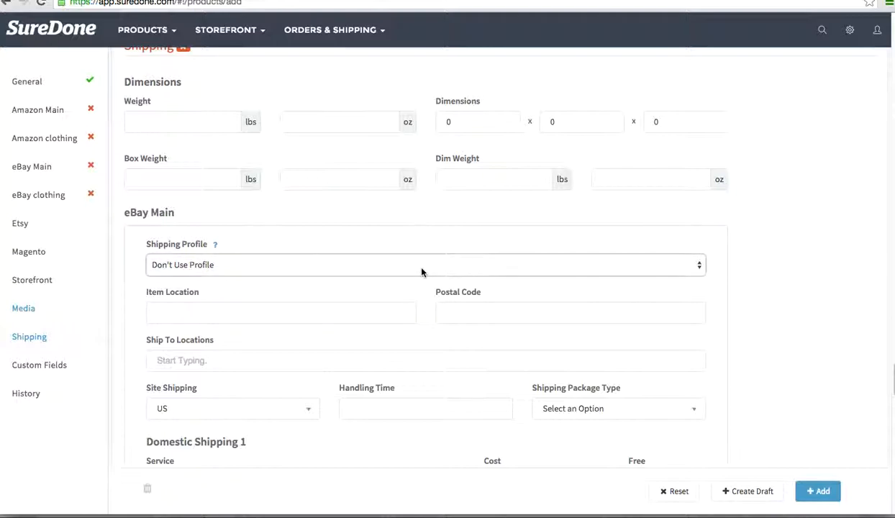
pyautogui.scroll(-2, 863, 328)
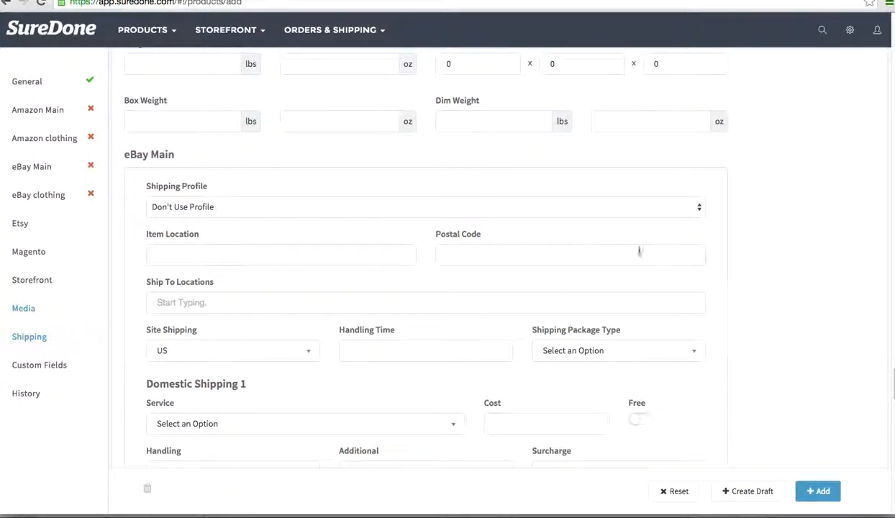
pyautogui.scroll(1, 286, 194)
pyautogui.click(160, 122)
pyautogui.write('10')
pyautogui.moveTo(155, 126); pyautogui.dragTo(87, 118)
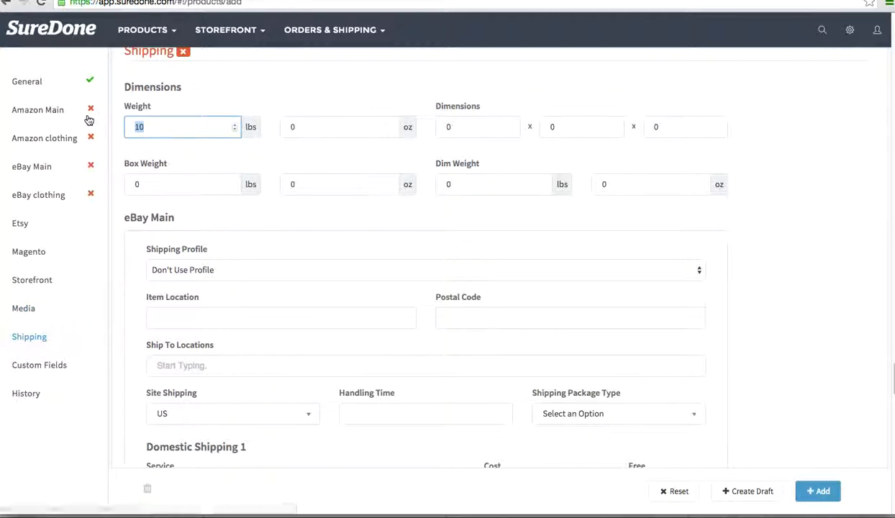
# Set the product's weight to 3 lbs and its dimensions to 16 x 12 x 9
pyautogui.write('3')
pyautogui.click(211, 90)
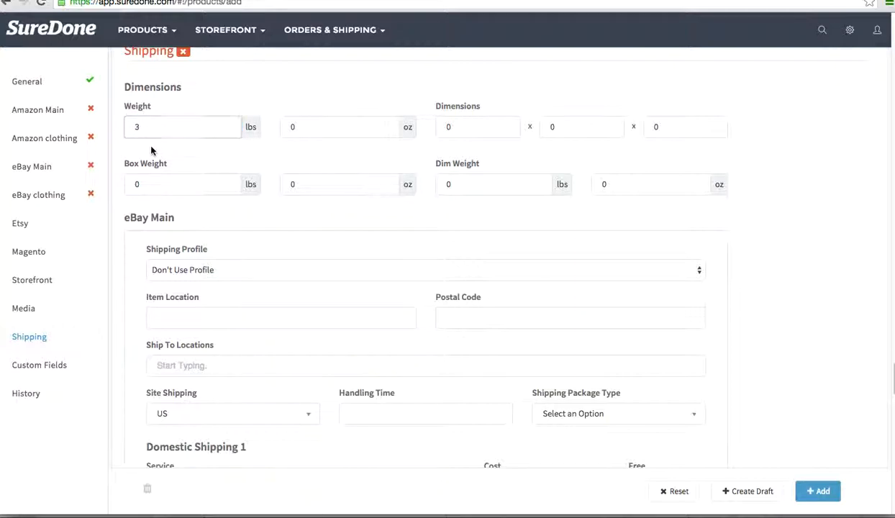
pyautogui.click(504, 126)
pyautogui.moveTo(416, 121); pyautogui.dragTo(376, 78)
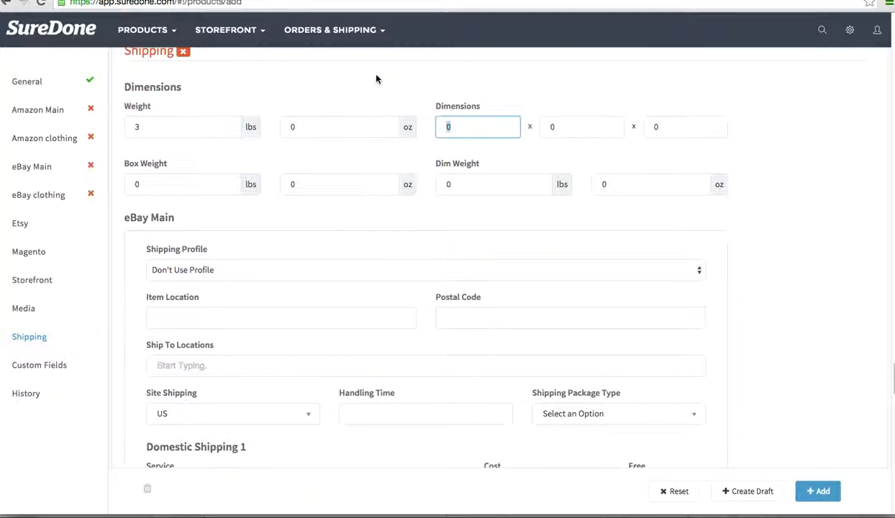
pyautogui.write('16')
pyautogui.press('Tab')
pyautogui.write('12')
pyautogui.press('Tab')
pyautogui.write('9')
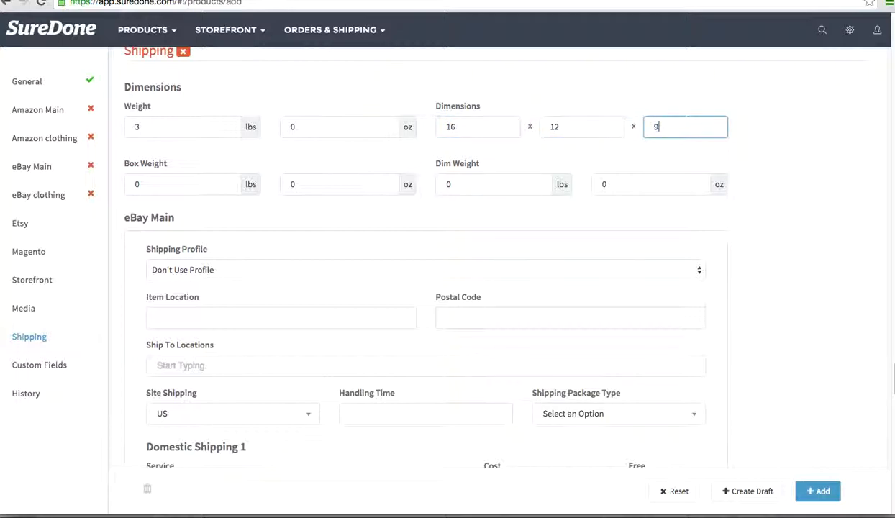
pyautogui.click(720, 195)
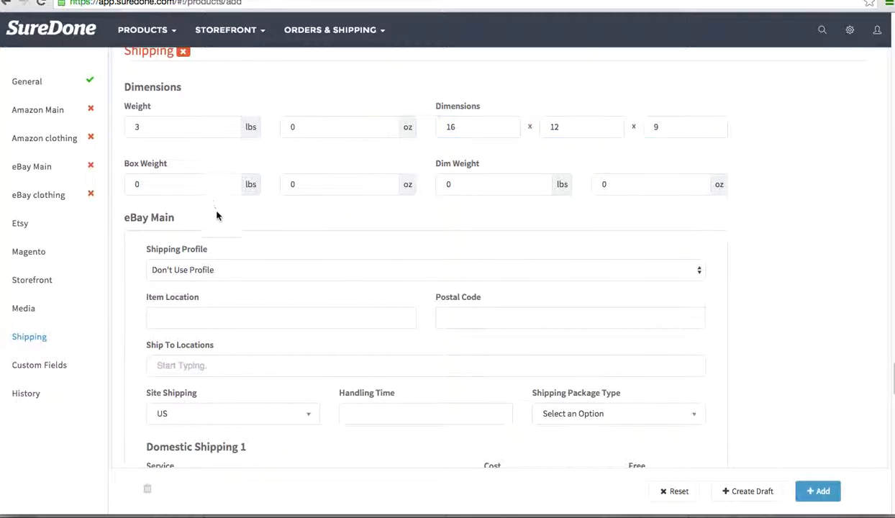
# Try the Calculated:USPS Priority/Calculated:USPS Prio shipping profile for eBay Main and return the setting to Don't Use Profile
pyautogui.click(221, 269)
pyautogui.click(241, 250)
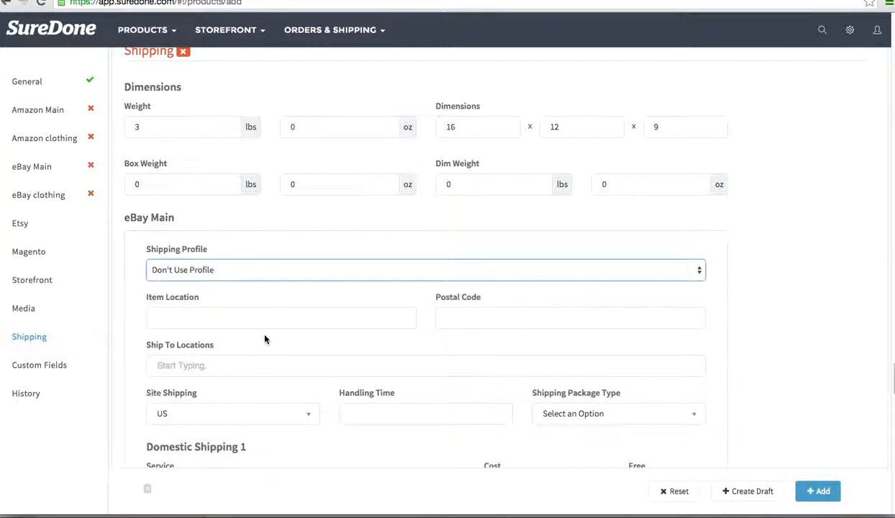
pyautogui.scroll(-1, 258, 337)
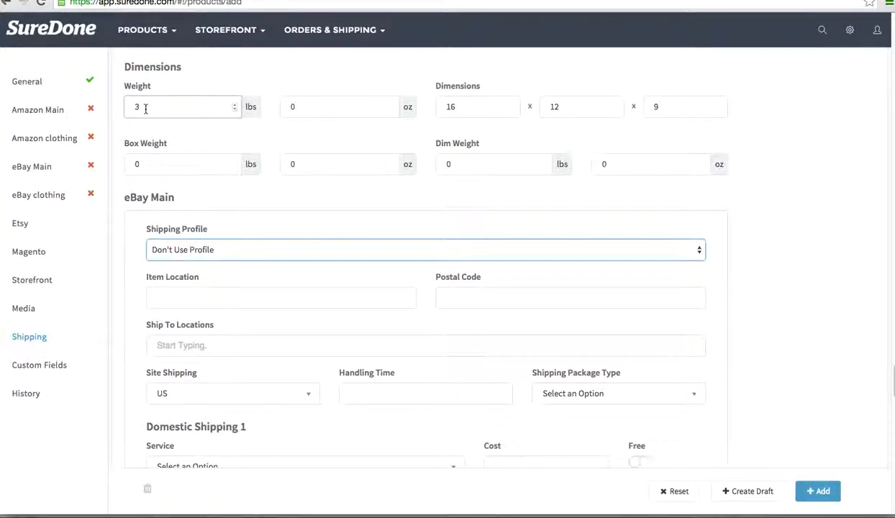
pyautogui.scroll(-2, 422, 309)
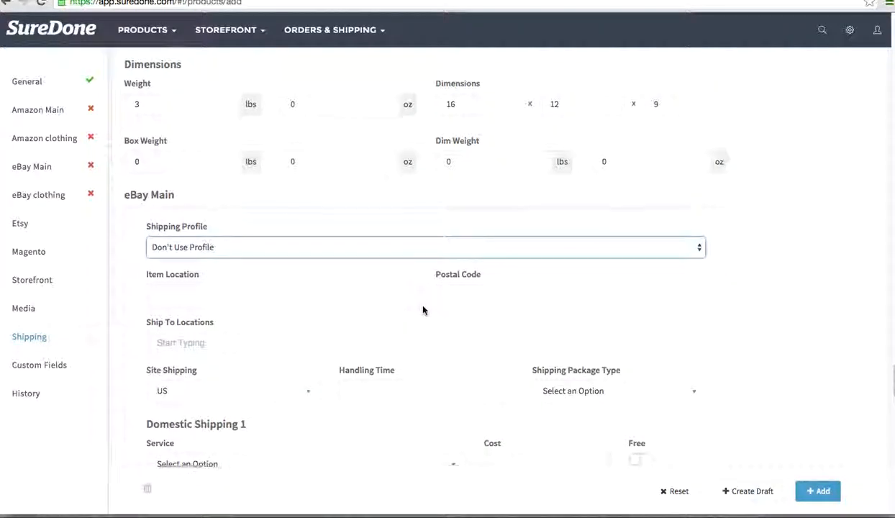
pyautogui.click(324, 209)
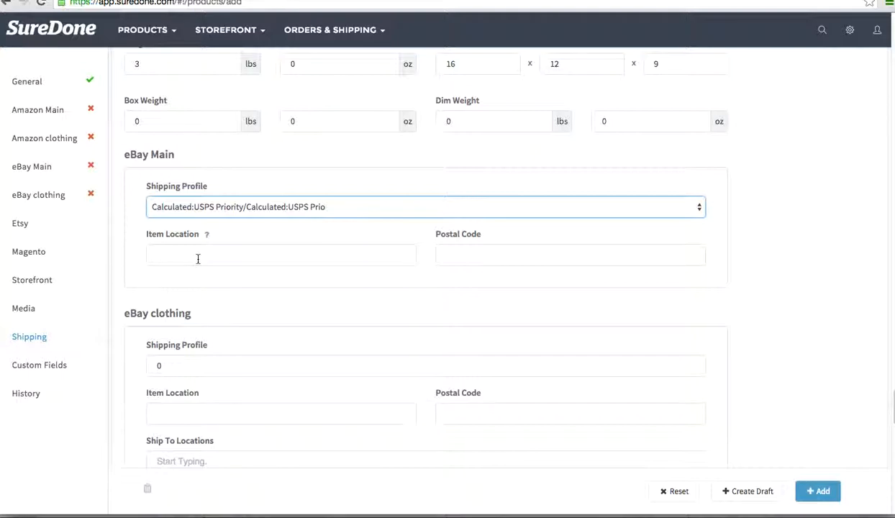
pyautogui.click(401, 213)
pyautogui.click(207, 138)
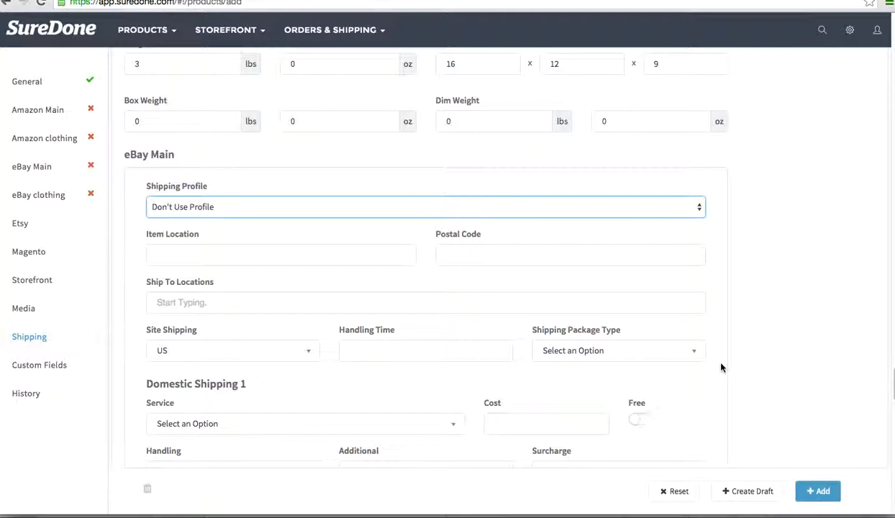
# Look over the saved shipping profiles available for eBay Main, leaving the list without choosing one
pyautogui.click(226, 208)
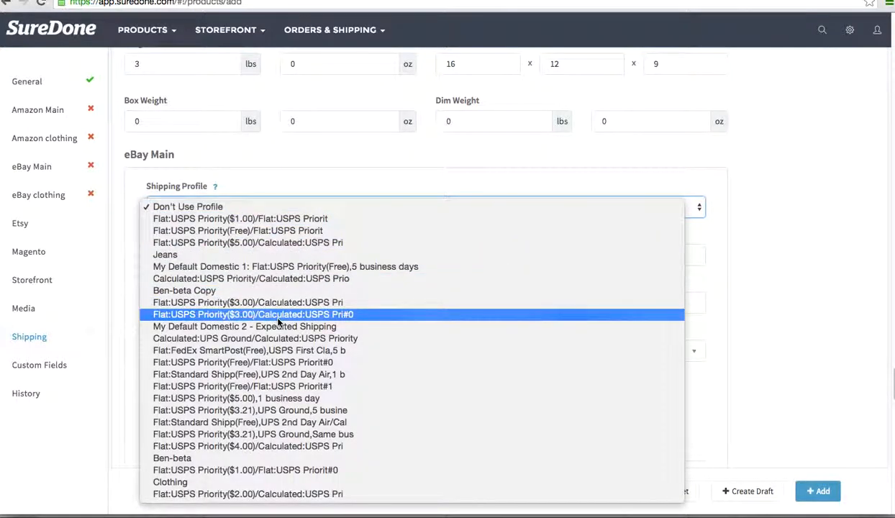
pyautogui.click(317, 291)
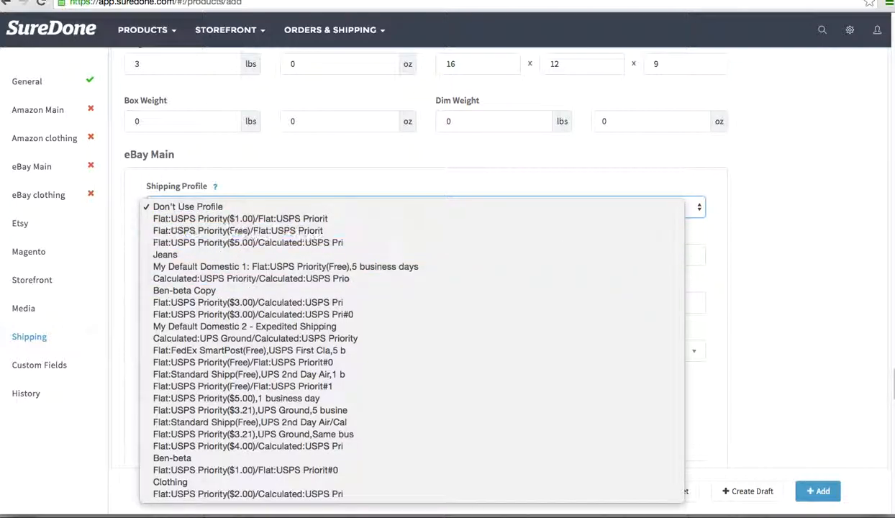
pyautogui.click(733, 246)
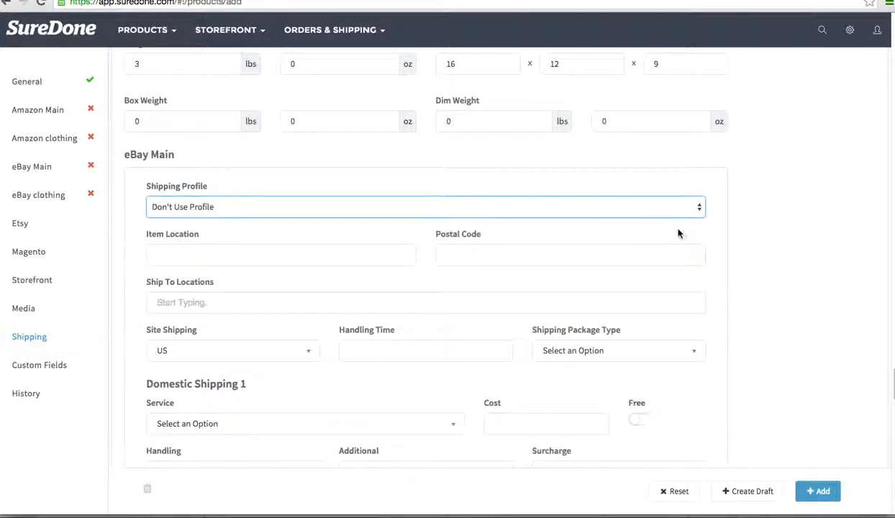
# Set the eBay Main domestic shipping service to UPS Ground and the shipping package type to USPSFlatRateEnvelope
pyautogui.scroll(-2, 659, 222)
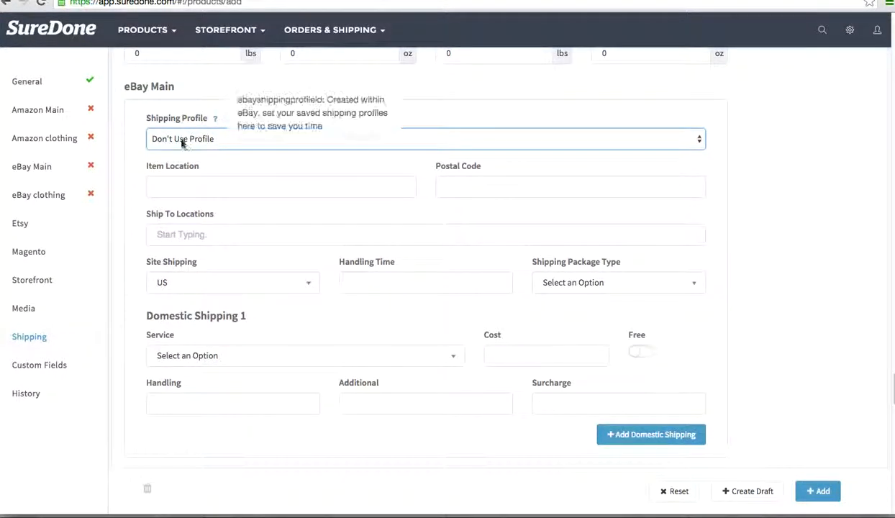
pyautogui.click(168, 189)
pyautogui.scroll(-1, 228, 224)
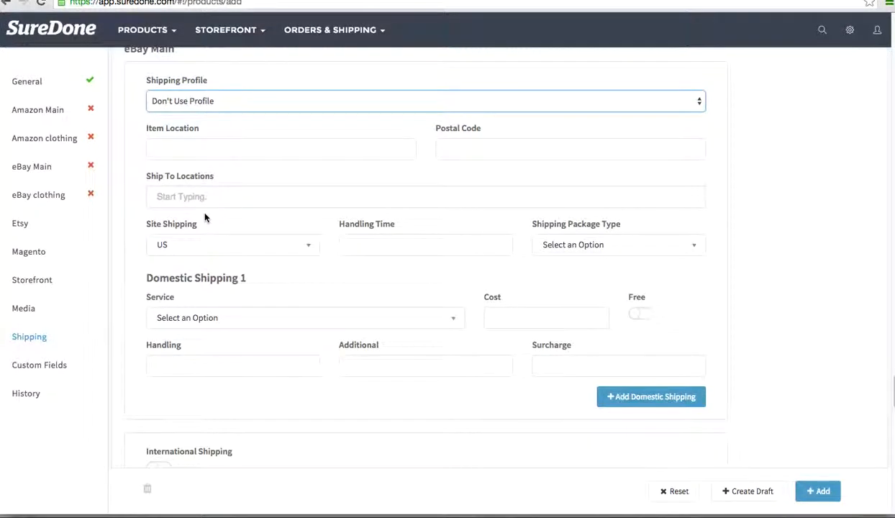
pyautogui.click(229, 325)
pyautogui.click(222, 387)
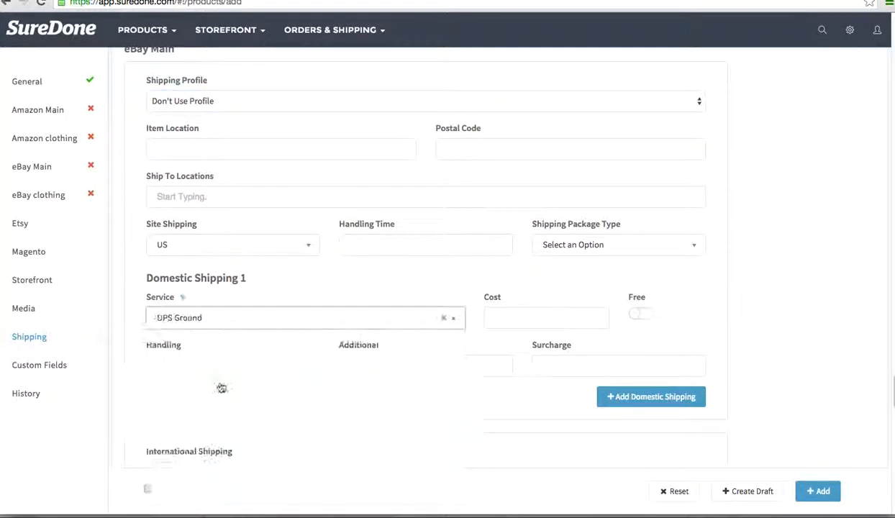
pyautogui.click(574, 244)
pyautogui.scroll(-5, 618, 346)
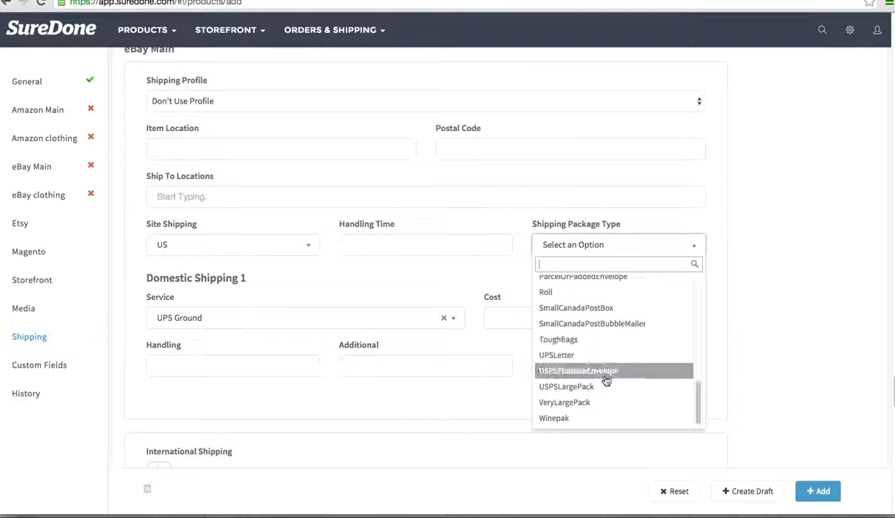
pyautogui.click(606, 372)
pyautogui.scroll(-1, 745, 318)
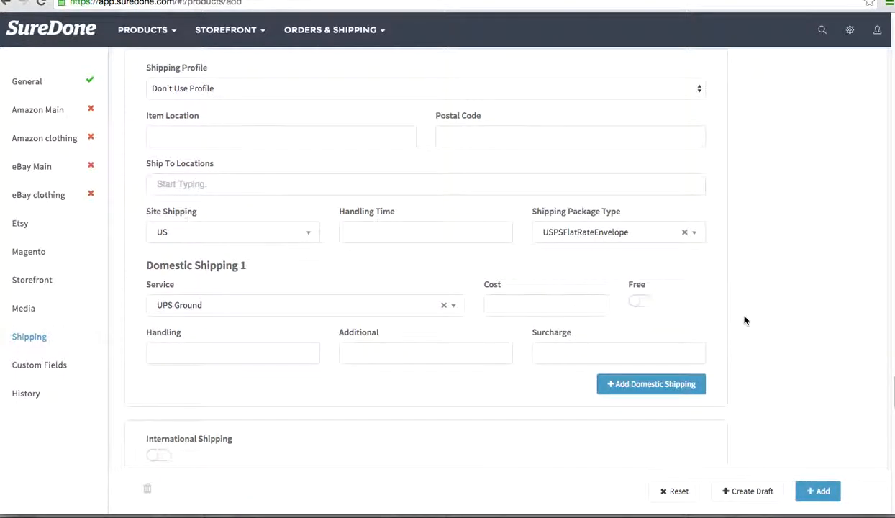
# Enable international shipping for eBay Main and look over its service, location and cost options
pyautogui.scroll(-2, 420, 302)
pyautogui.click(159, 387)
pyautogui.scroll(-5, 271, 323)
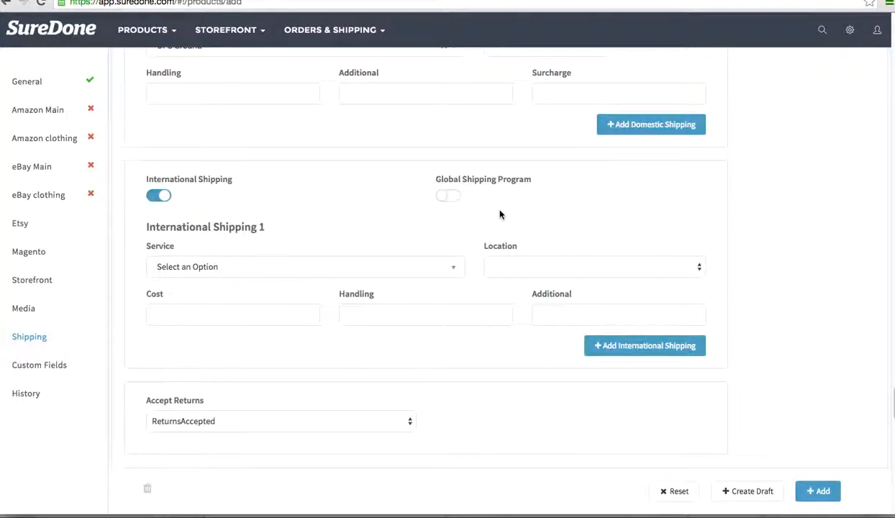
# Look over the product's Custom Fields and History sections, and go to Bulk Uploads
pyautogui.click(30, 366)
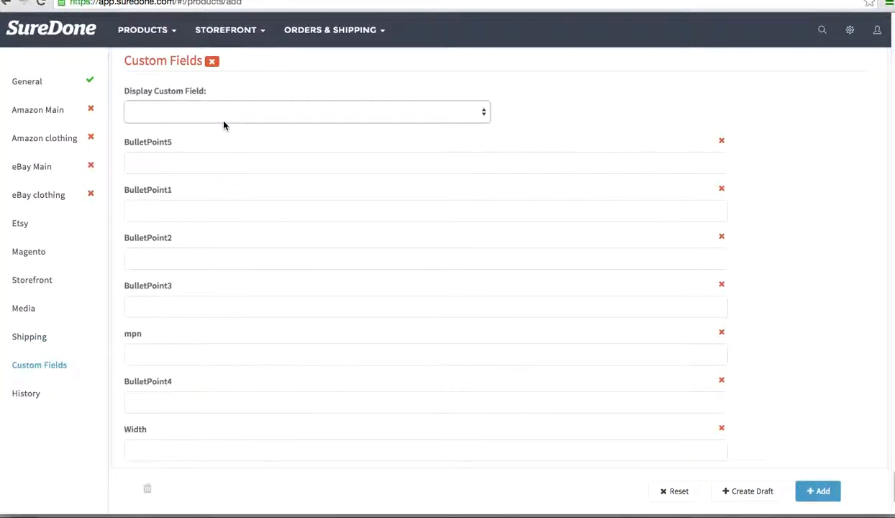
pyautogui.scroll(-2, 274, 286)
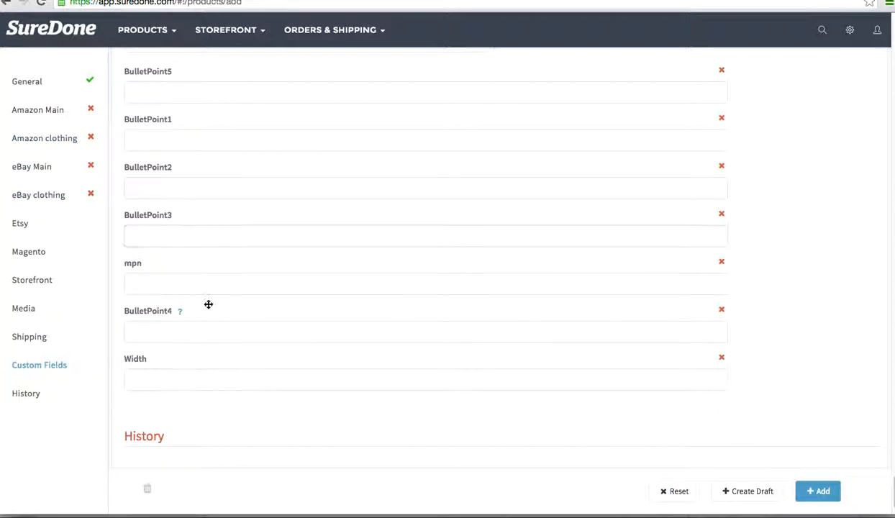
pyautogui.scroll(-2, 237, 307)
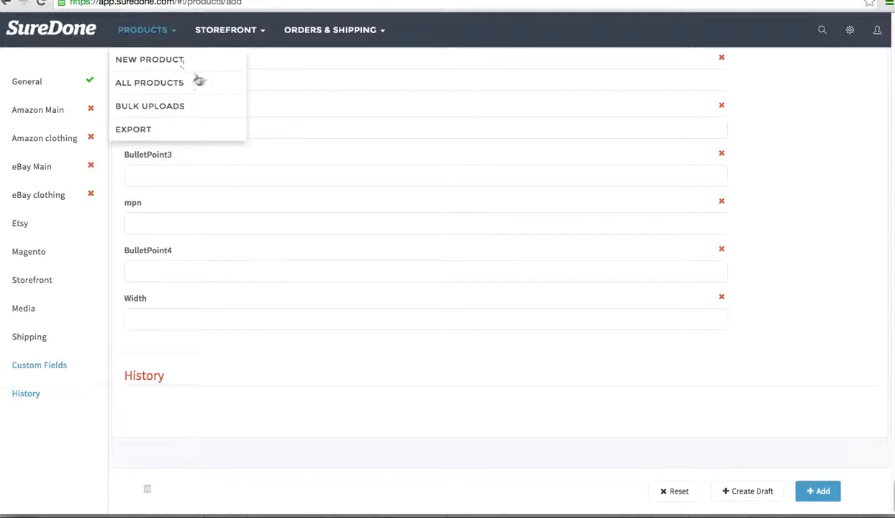
pyautogui.moveTo(152, 34)
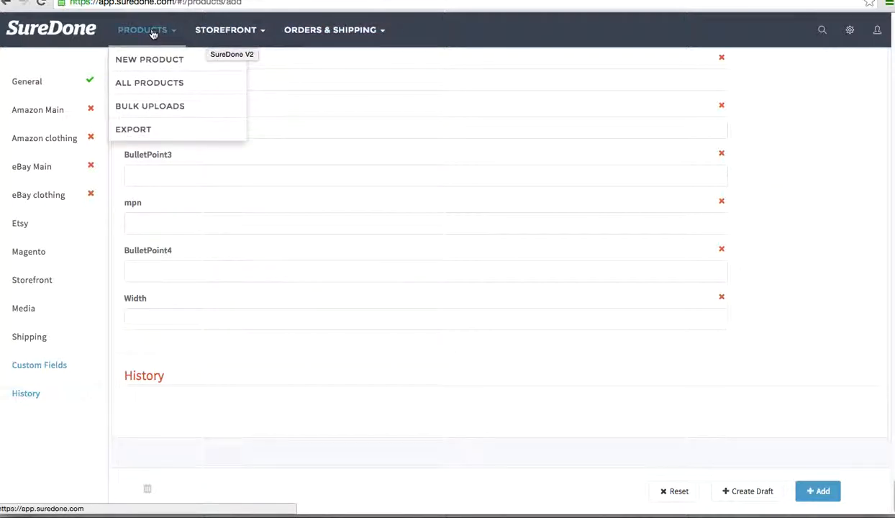
pyautogui.click(152, 105)
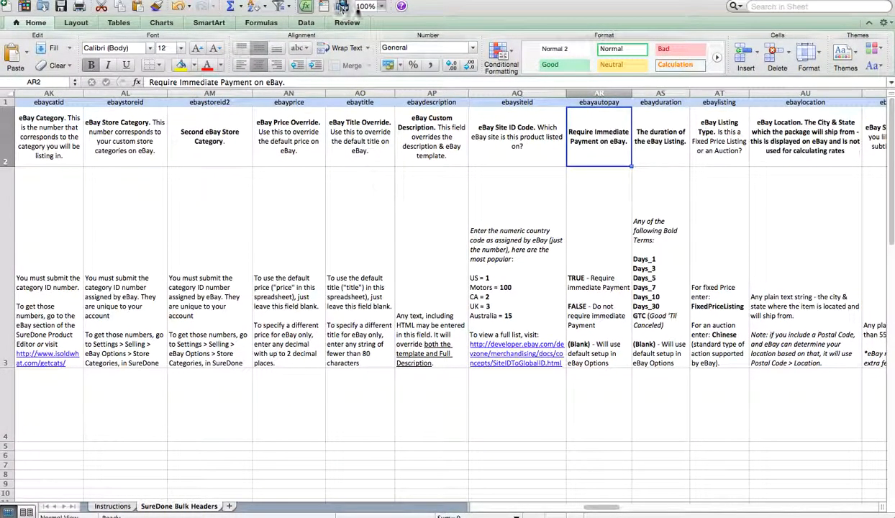
# In the bulk headers workbook in Excel, examine the mandatory action header and the color key on the Instructions sheet
pyautogui.moveTo(585, 507); pyautogui.dragTo(423, 494)
pyautogui.click(72, 122)
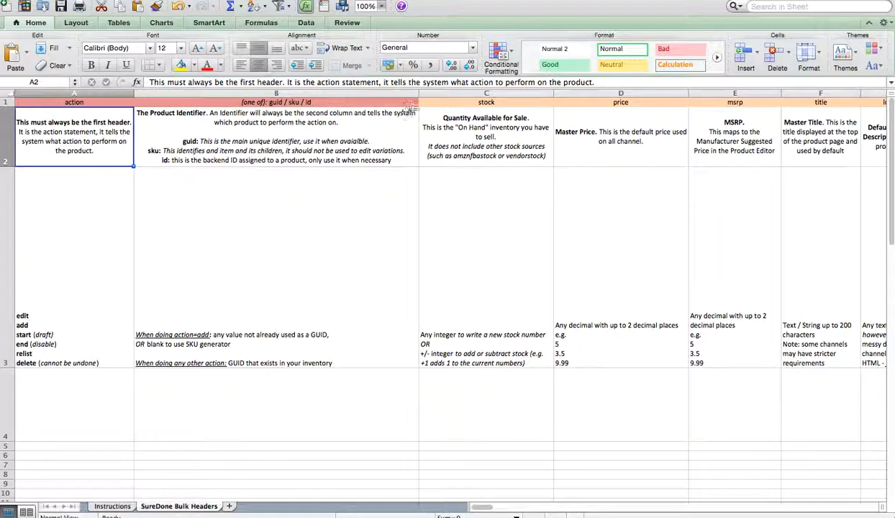
pyautogui.click(111, 507)
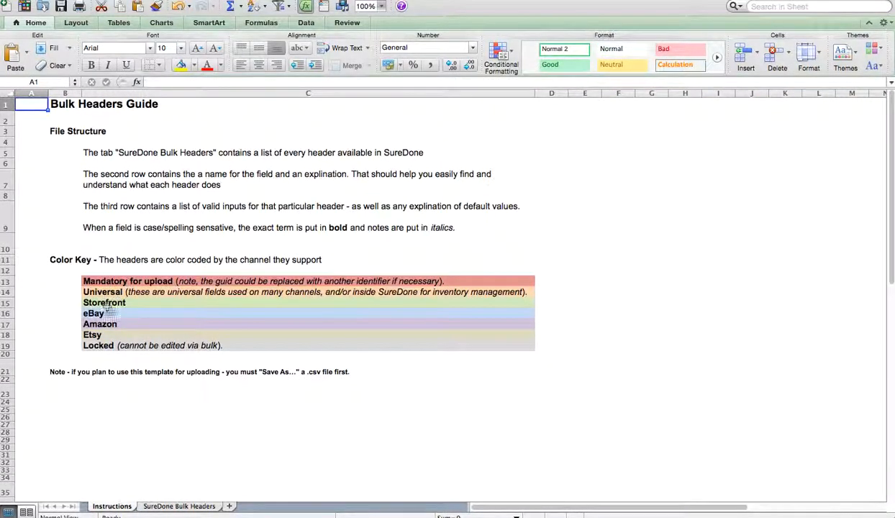
# Examine the action, stock, price and further universal headers with their valid inputs on the SureDone Bulk Headers sheet
pyautogui.click(178, 506)
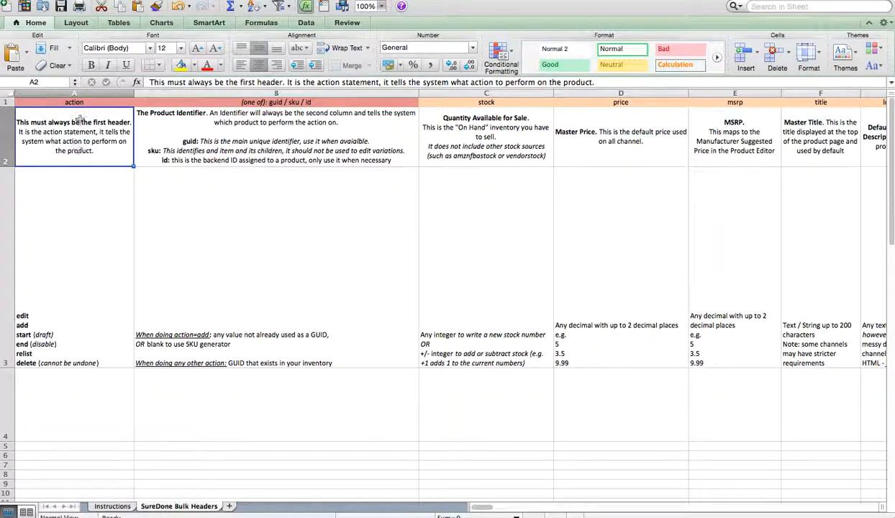
pyautogui.click(54, 303)
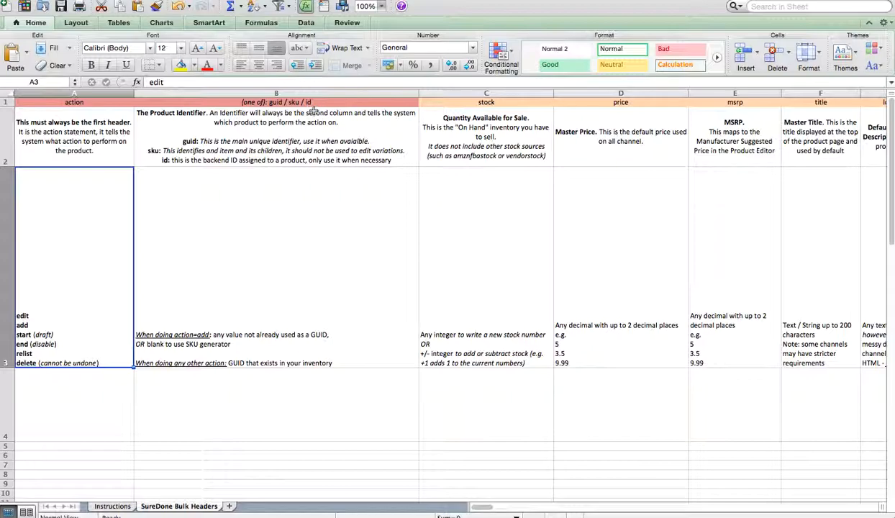
pyautogui.click(476, 122)
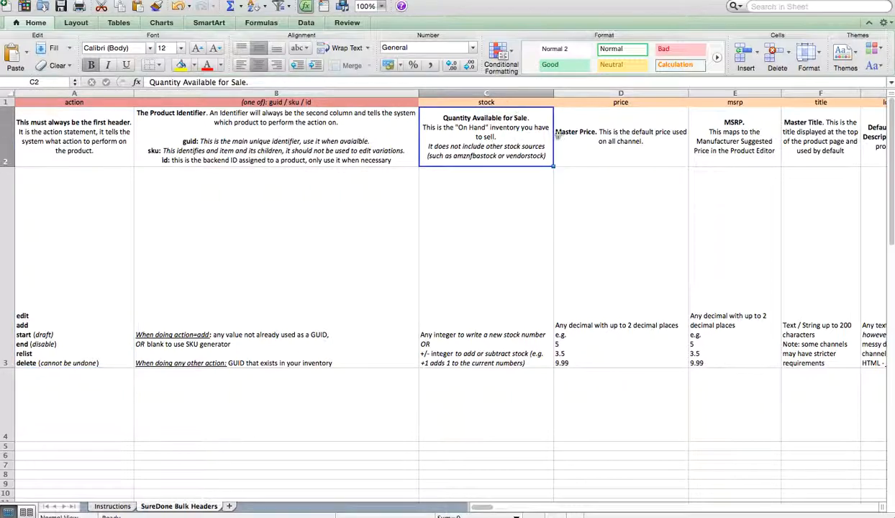
pyautogui.click(663, 158)
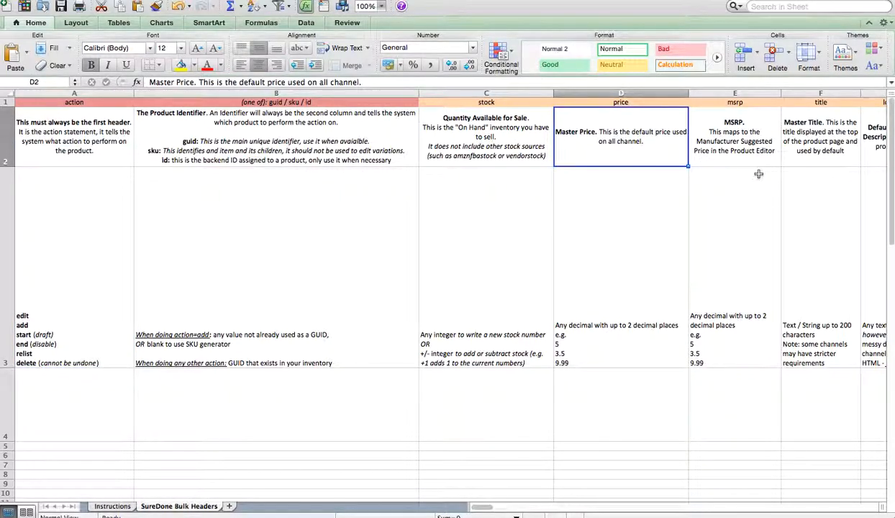
pyautogui.press('Right')
pyautogui.press('Right')
pyautogui.press('Right')
pyautogui.press('Right')
pyautogui.press('Right')
pyautogui.press('Right')
pyautogui.press('Right')
pyautogui.press('Right')
pyautogui.press('Right')
pyautogui.press('Right')
pyautogui.press('Right')
pyautogui.press('Right')
pyautogui.press('Right')
pyautogui.press('Right')
pyautogui.press('Right')
pyautogui.press('Right')
pyautogui.press('Right')
pyautogui.press('Right')
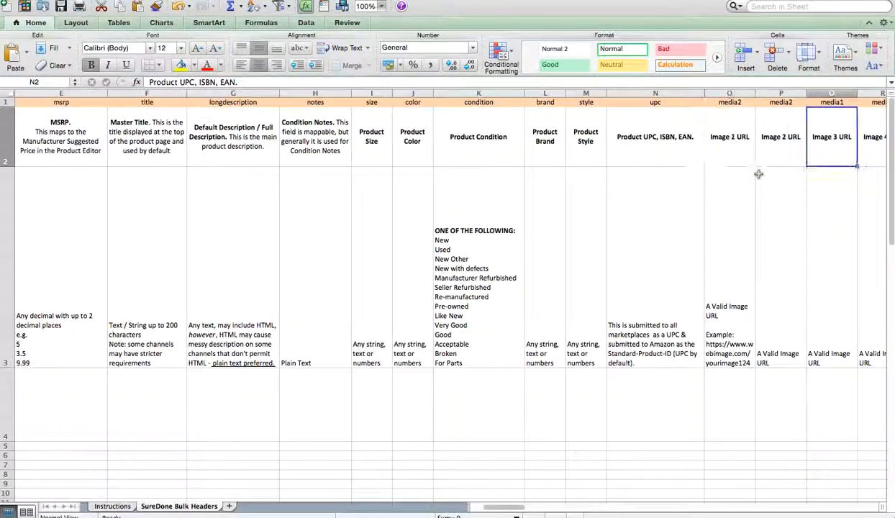
# Examine the descriptions and accepted values of the ebayduration and ebayautopay headers among the eBay columns
pyautogui.moveTo(534, 511); pyautogui.dragTo(632, 515)
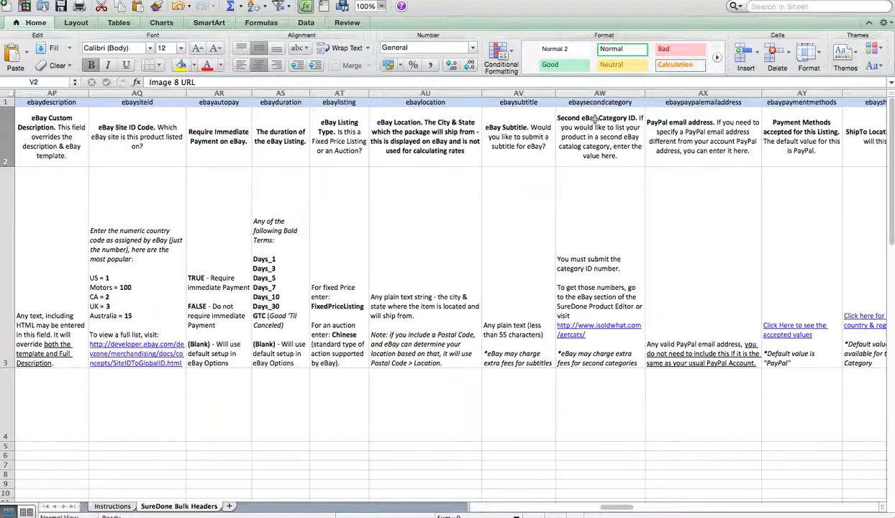
pyautogui.click(283, 127)
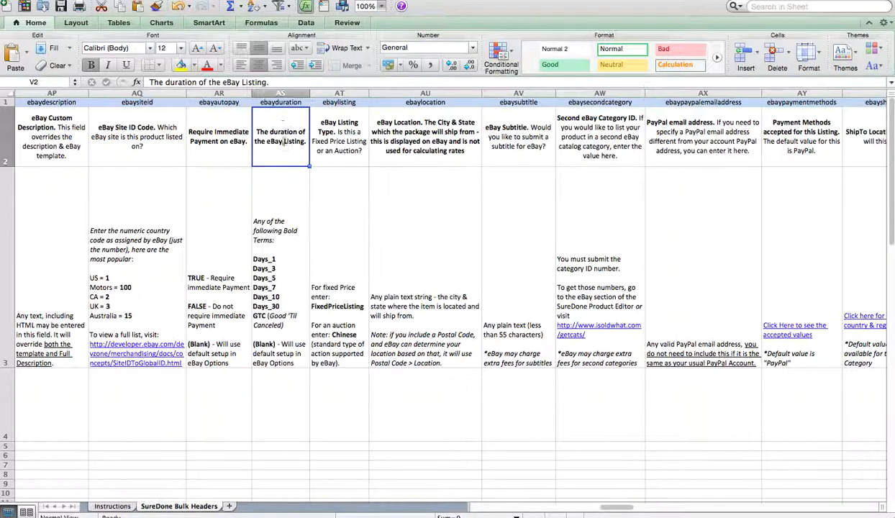
pyautogui.moveTo(283, 126); pyautogui.dragTo(277, 236)
pyautogui.click(271, 275)
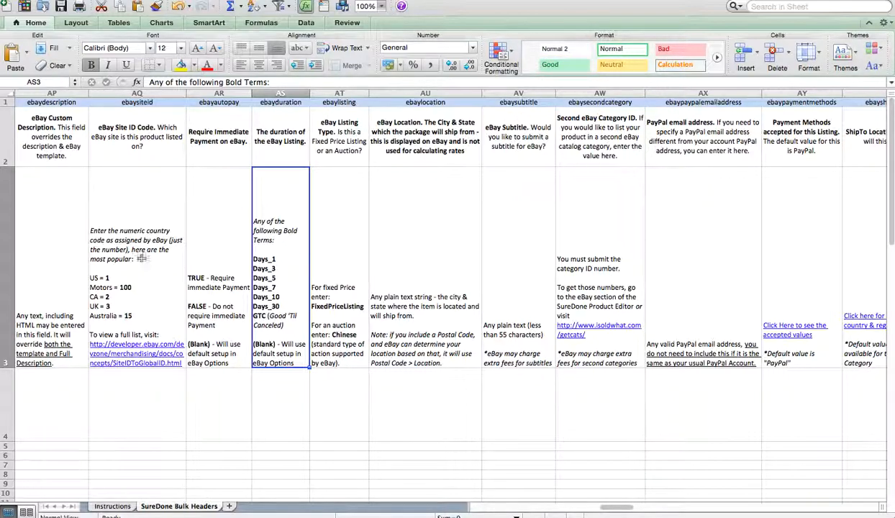
pyautogui.click(214, 144)
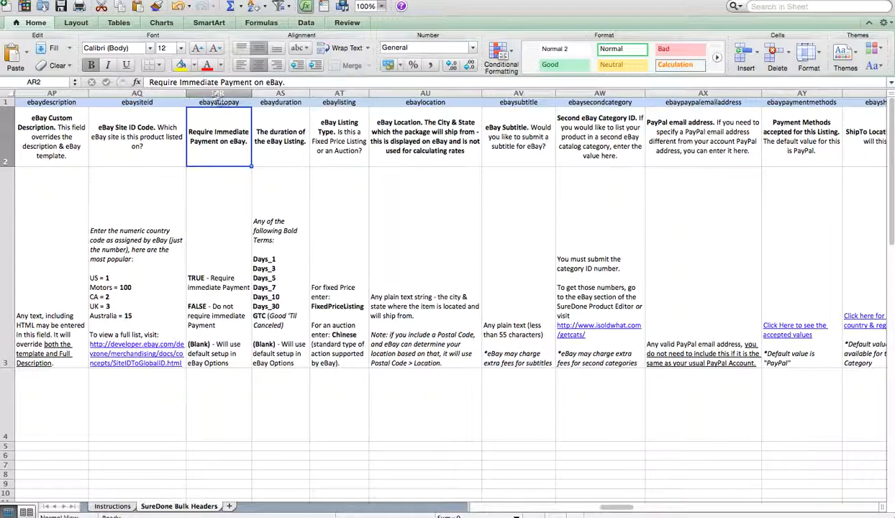
pyautogui.click(221, 287)
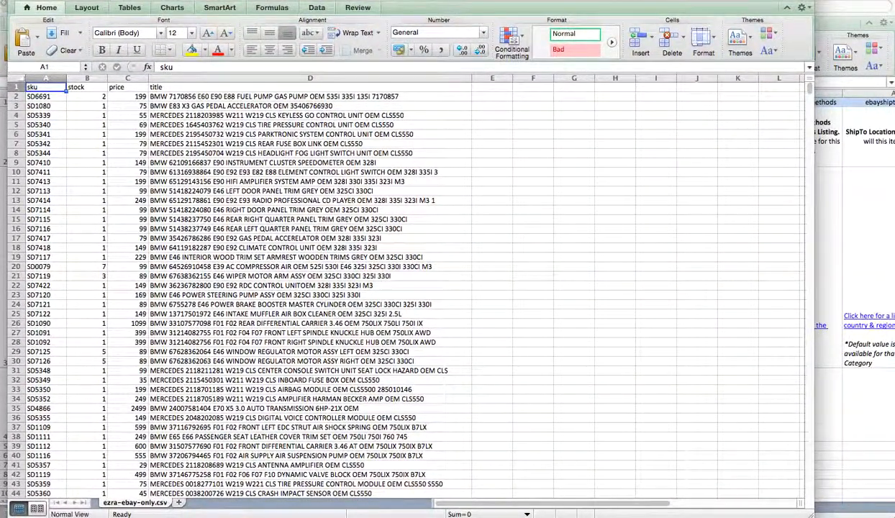
# Insert a column before the sku column in ezra-ebay-only.csv and enter the header action=edit in A1
pyautogui.click(43, 105)
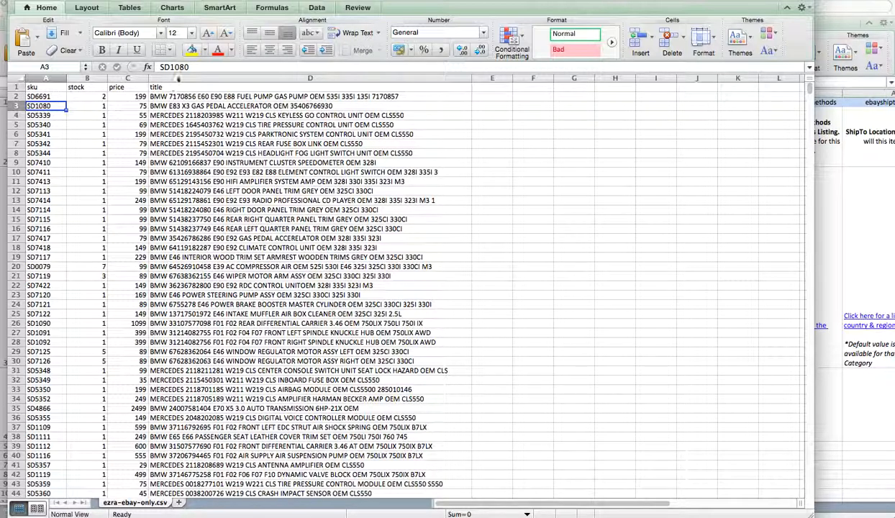
pyautogui.click(173, 96)
pyautogui.click(231, 209)
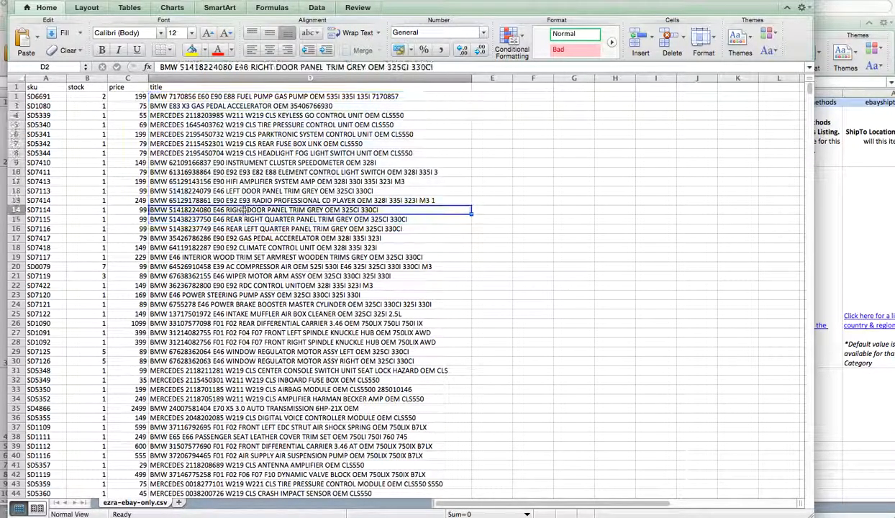
pyautogui.click(45, 77)
pyautogui.rightClick(45, 77)
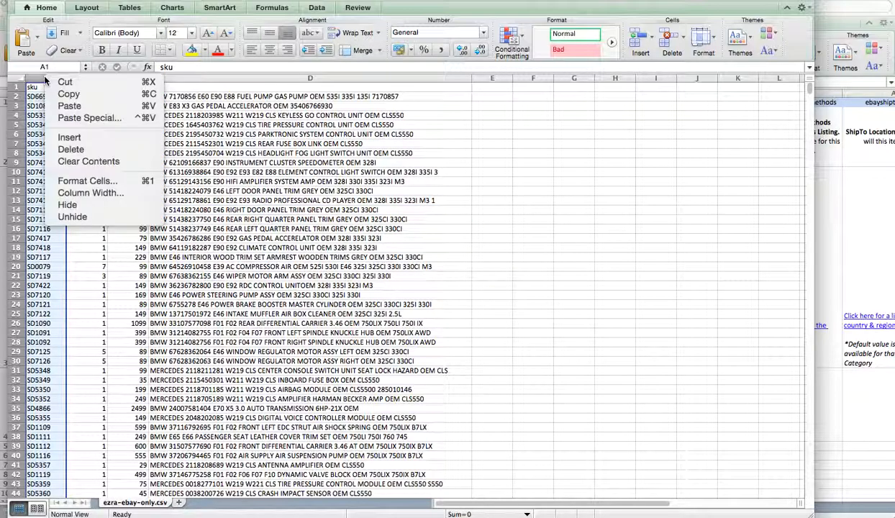
pyautogui.click(95, 141)
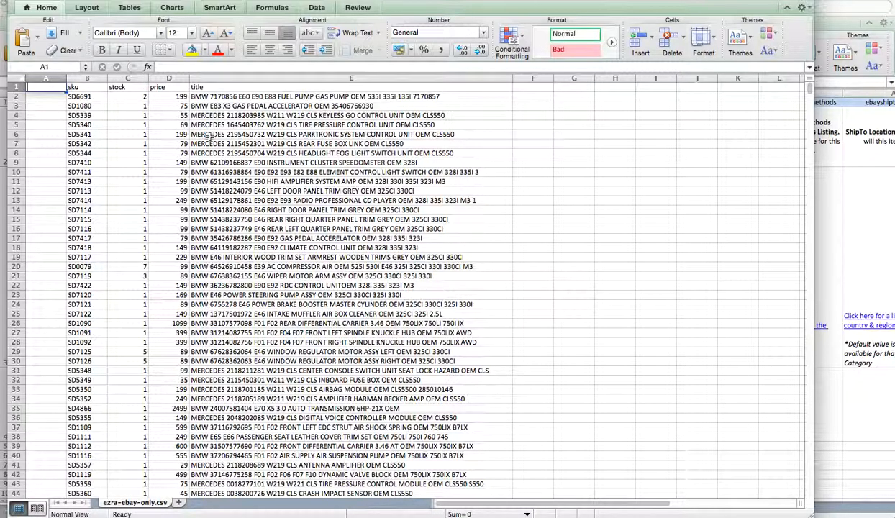
pyautogui.write('action=edit')
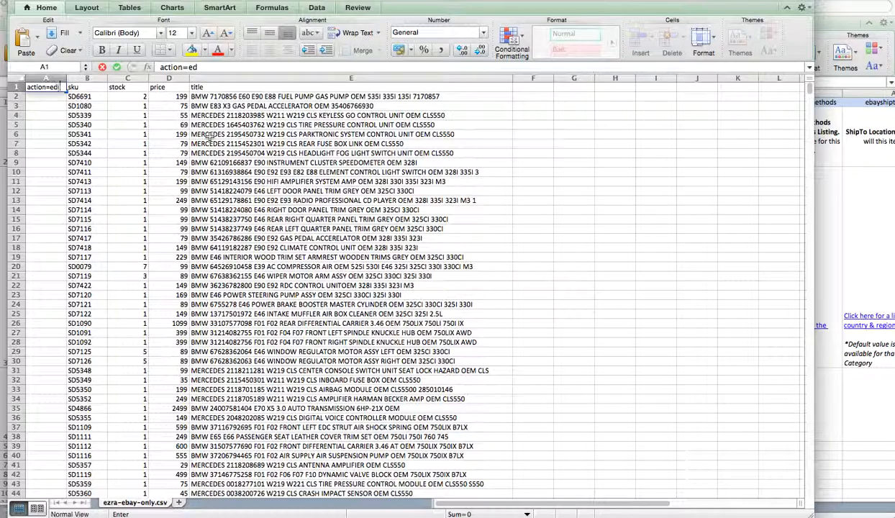
pyautogui.press('Return')
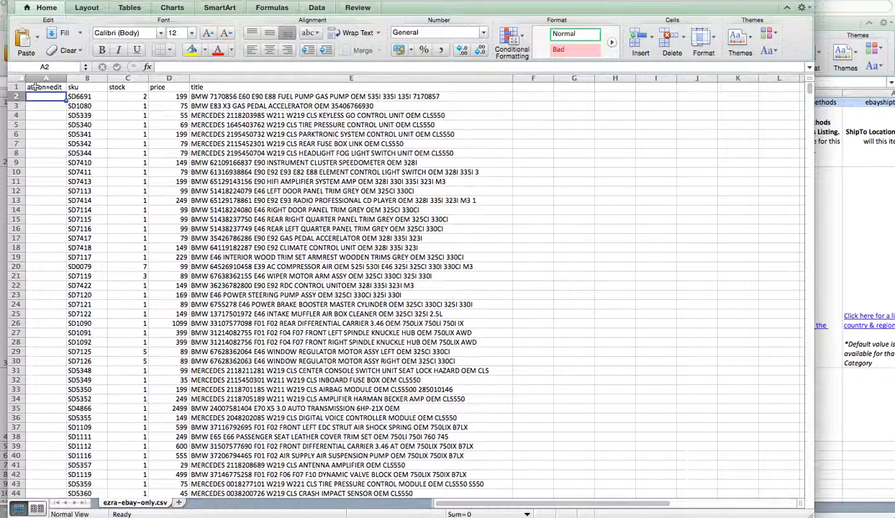
# Check the action, sku, stock, price and title headers in row 1 of the CSV
pyautogui.click(80, 87)
pyautogui.moveTo(118, 86); pyautogui.dragTo(216, 87)
pyautogui.click(45, 86)
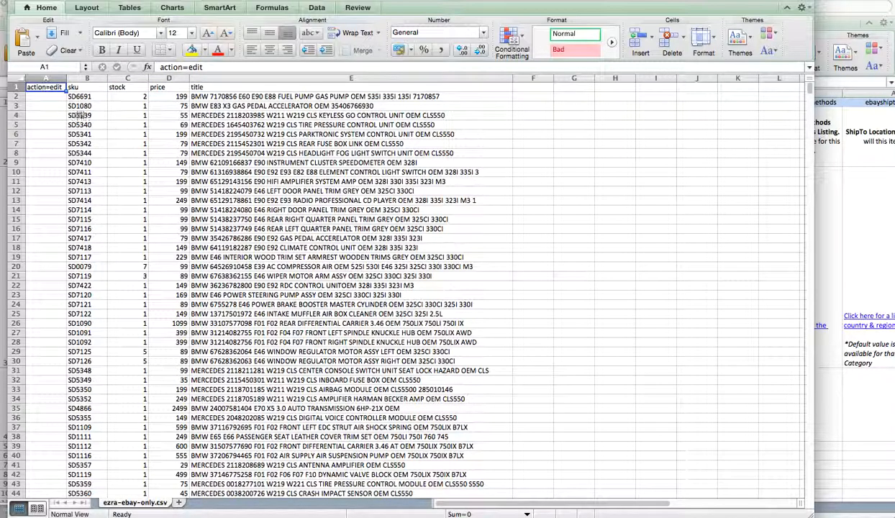
pyautogui.click(194, 78)
pyautogui.click(79, 97)
pyautogui.click(42, 87)
# Add the header ebayautopay=TRUE in F1, after the title column, and widen column F
pyautogui.click(523, 85)
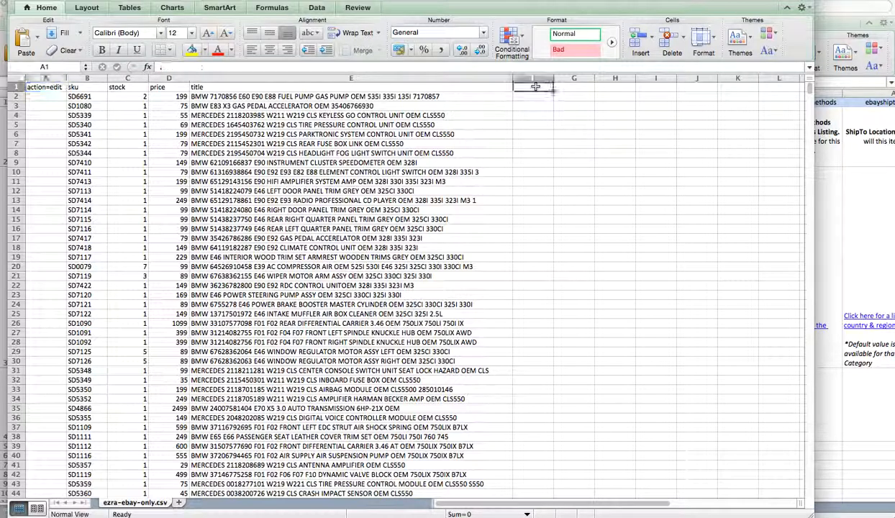
pyautogui.write('ebayautopay')
pyautogui.press('Return')
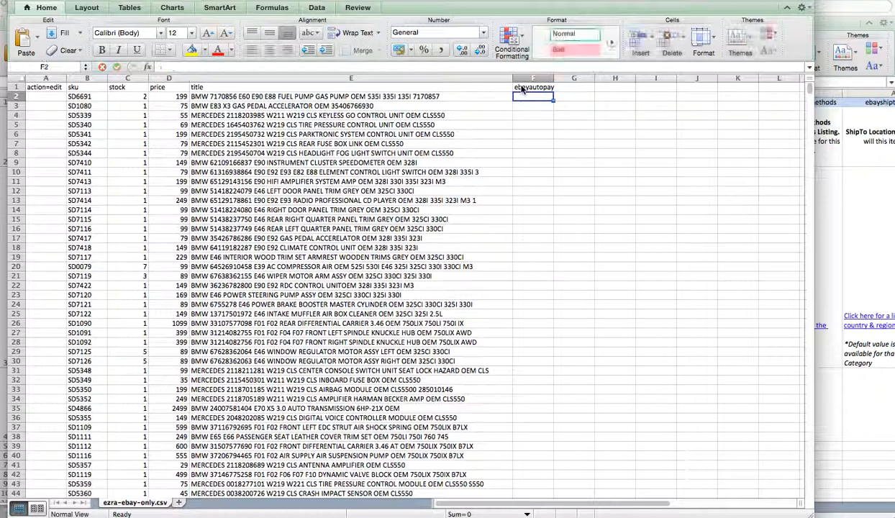
pyautogui.moveTo(557, 78); pyautogui.dragTo(571, 78)
pyautogui.press('Up')
pyautogui.click(251, 67)
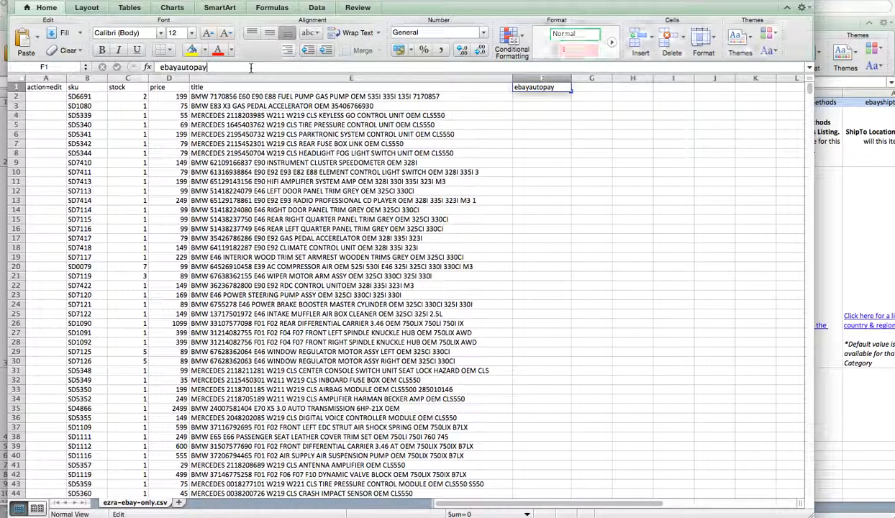
pyautogui.write('=TRUE')
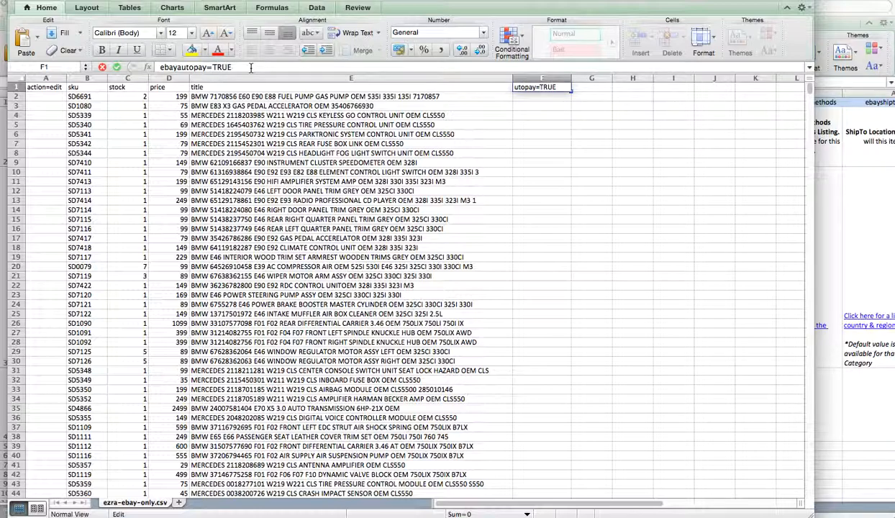
pyautogui.press('Return')
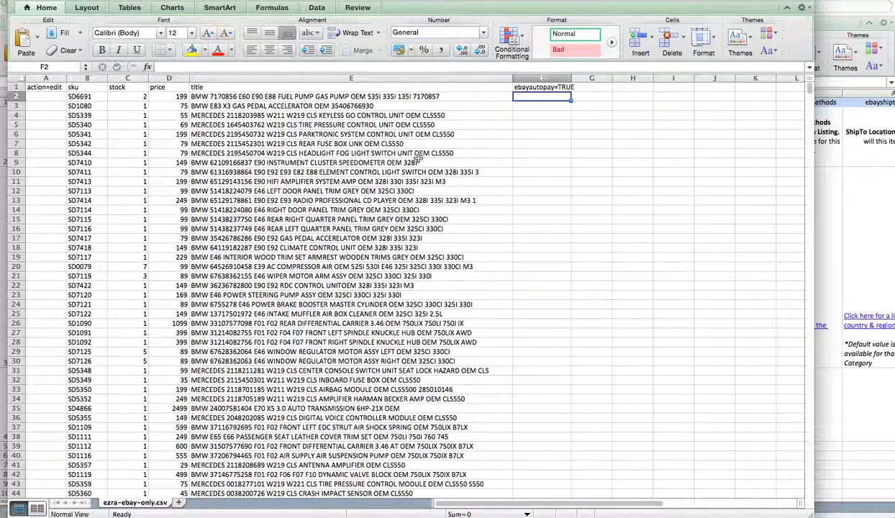
# Enter TRUE in F2 under the ebayautopay header and clear the cell again
pyautogui.write('TU')
pyautogui.press('Return')
pyautogui.press('Up')
pyautogui.write('TRUE')
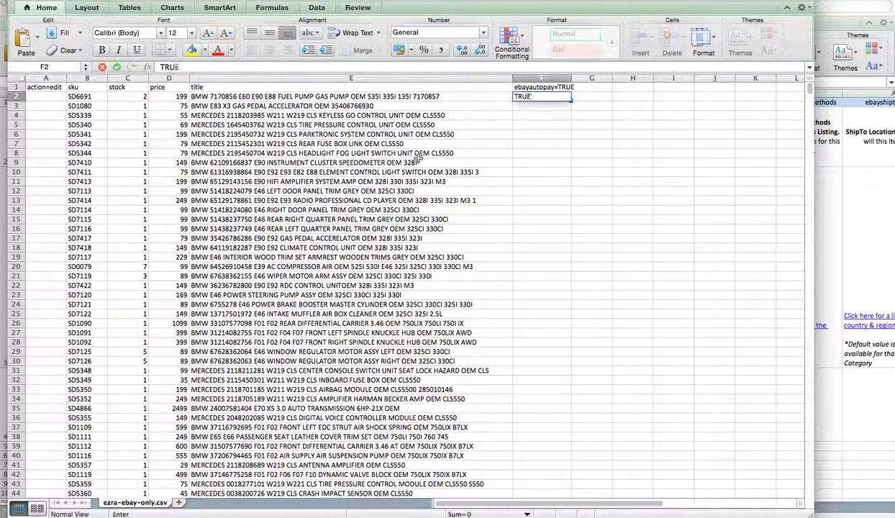
pyautogui.press('Return')
pyautogui.write('T')
pyautogui.press('BackSpace')
pyautogui.press('BackSpace')
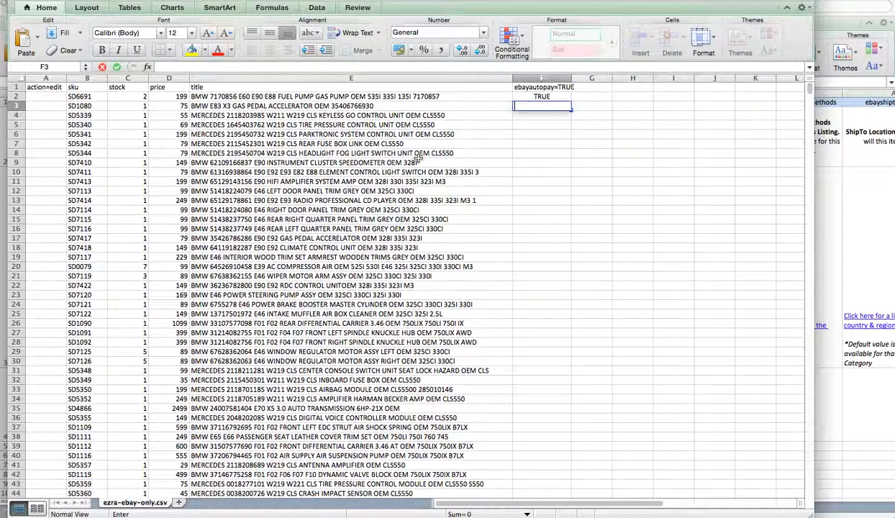
pyautogui.press('Escape')
pyautogui.press('Up')
pyautogui.press('Delete')
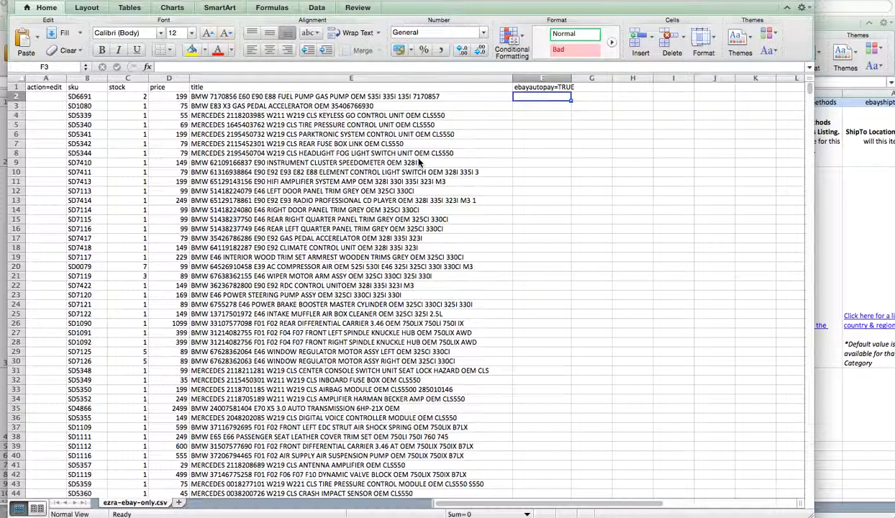
pyautogui.press('Up')
pyautogui.press('Down')
pyautogui.press('Down')
pyautogui.press('Down')
pyautogui.press('Up')
pyautogui.press('Up')
pyautogui.press('Up')
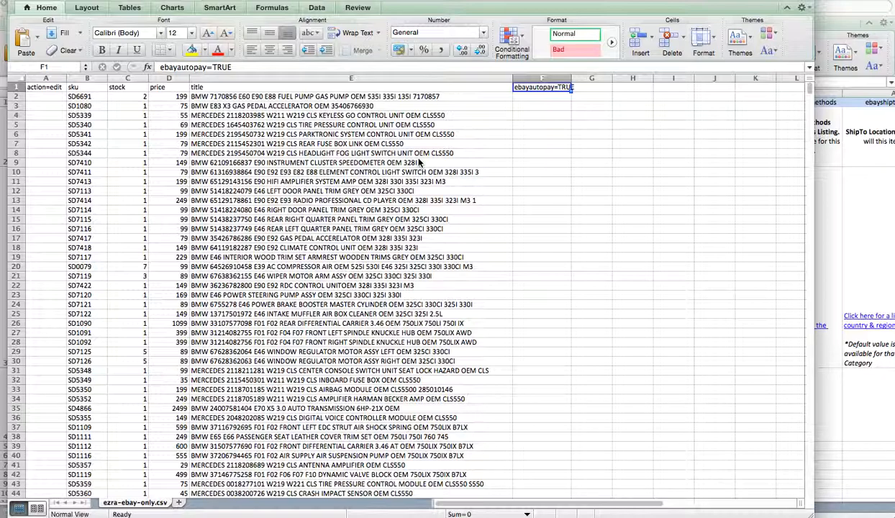
# In the bulk headers workbook, examine the eBay headers from ebaysecondcategory back to ebaysiteid, including the site ID codes
pyautogui.press('super+grave')
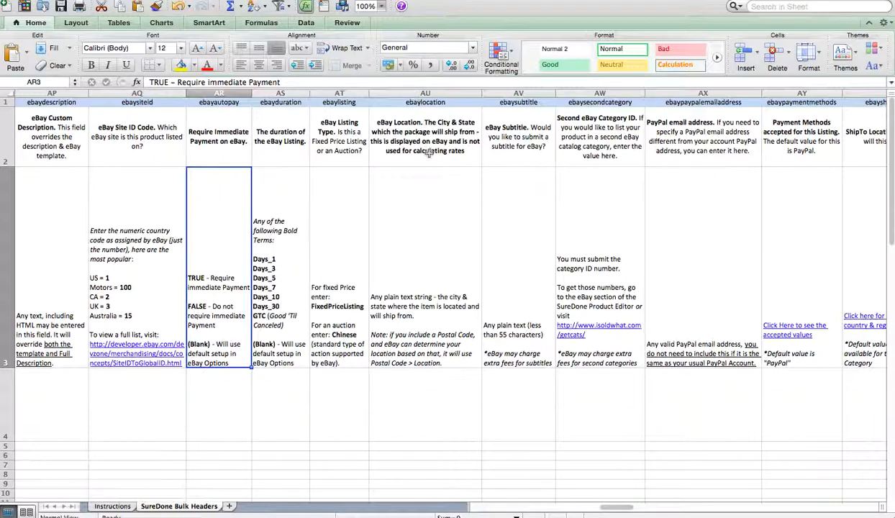
pyautogui.click(532, 150)
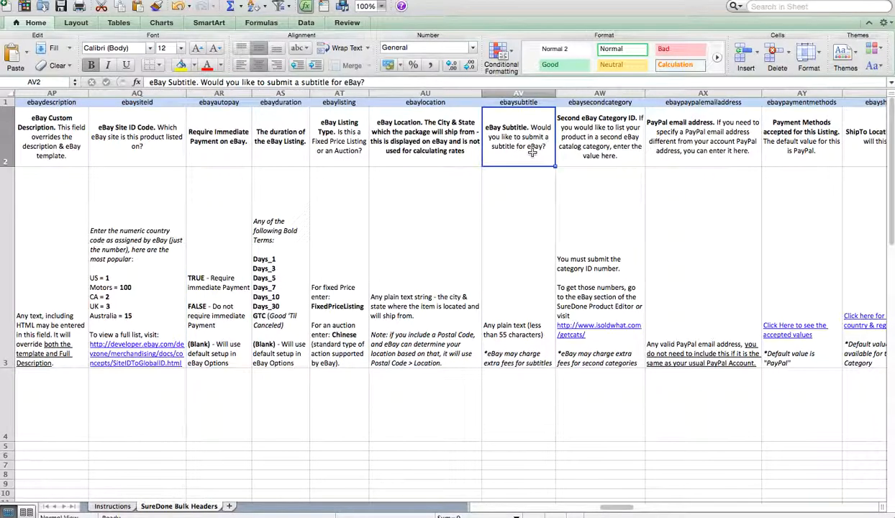
pyautogui.press('Right')
pyautogui.press('Left')
pyautogui.press('Left')
pyautogui.press('Left')
pyautogui.press('Left')
pyautogui.press('Left')
pyautogui.press('Left')
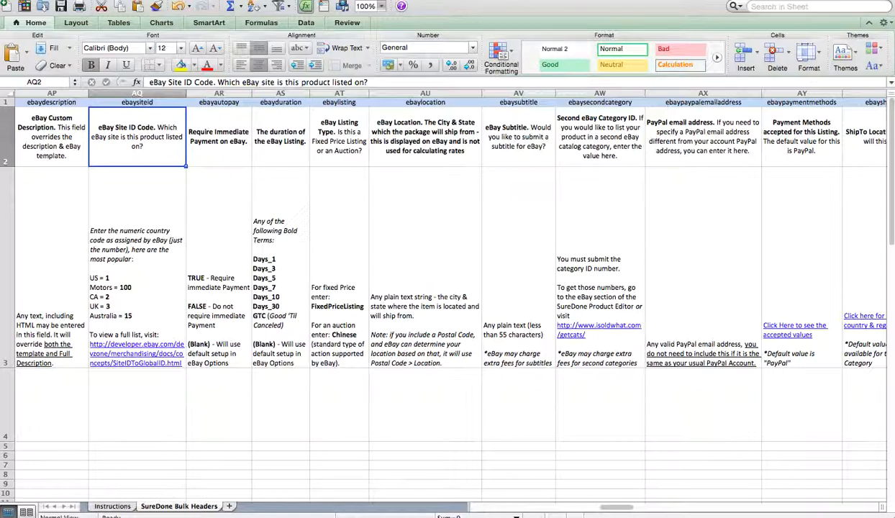
# Return to ezra-ebay-only.csv and add the header ebaysiteid=1 in G1
pyautogui.press('super+grave')
pyautogui.write('ebaysite')
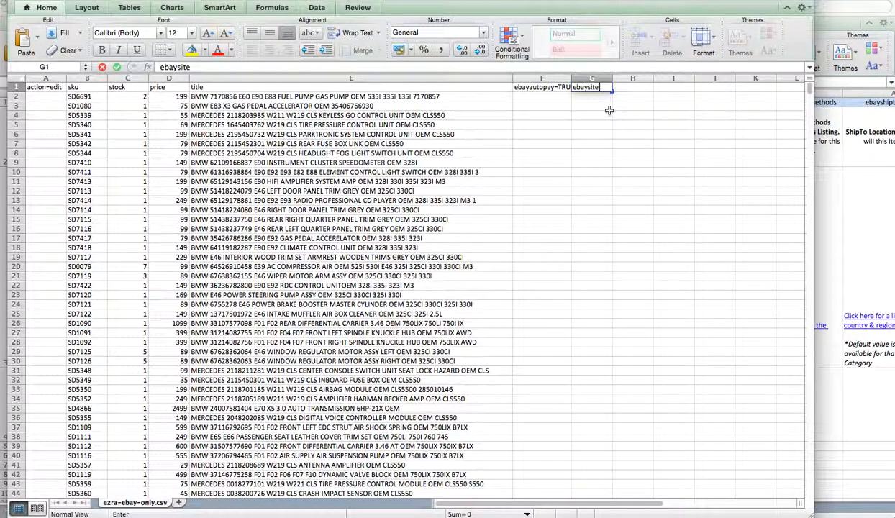
pyautogui.write('id=1')
pyautogui.press('Return')
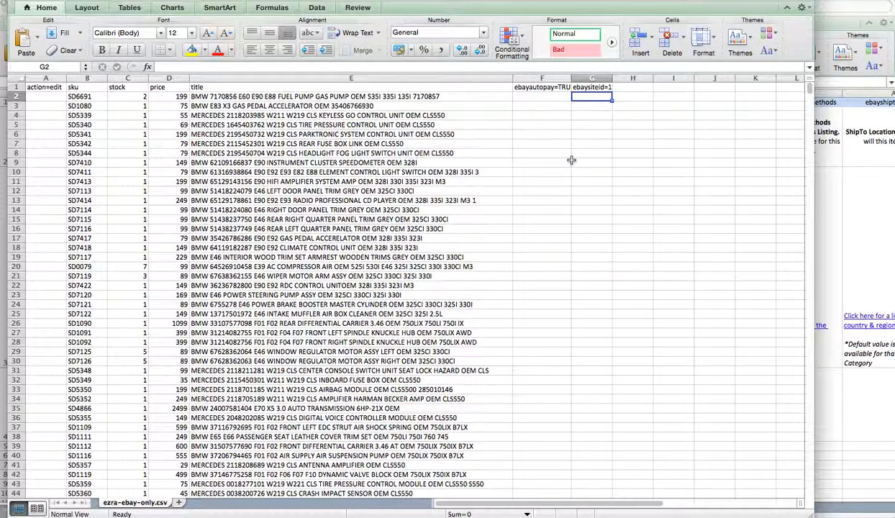
# Add the headers ebay1skip in H1 and ebay2skip in I1
pyautogui.click(620, 87)
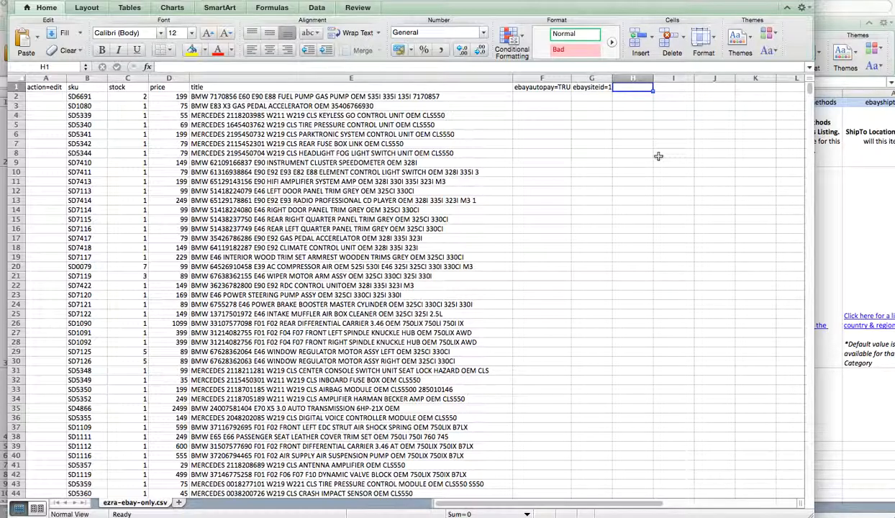
pyautogui.write('ebay1skip')
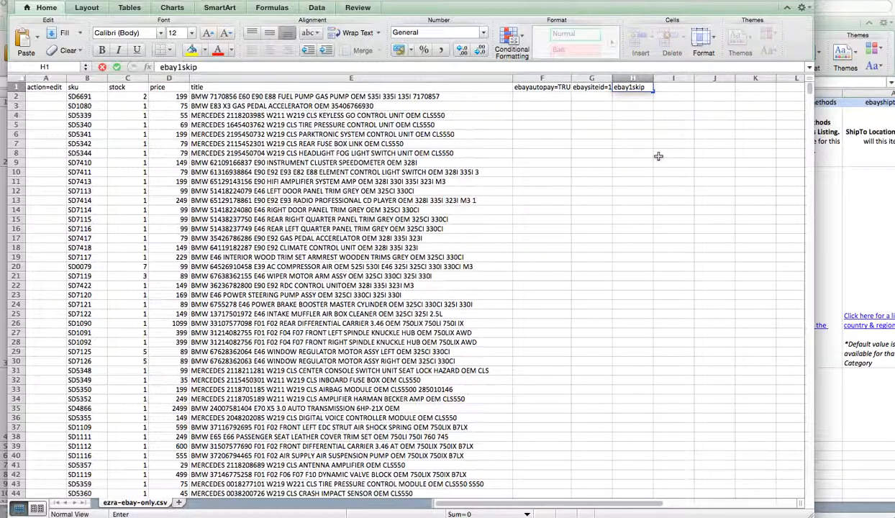
pyautogui.press('Tab')
pyautogui.write('ebay')
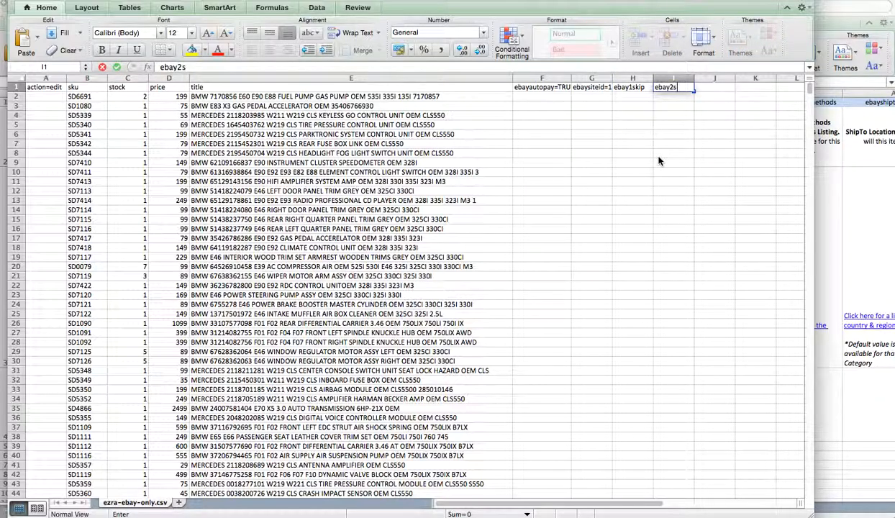
pyautogui.write('2skip')
pyautogui.press('Return')
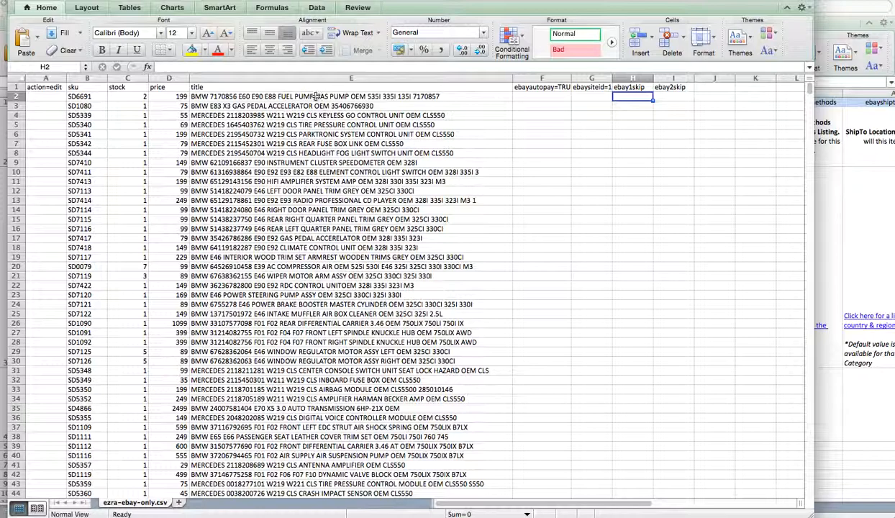
# Extend the ebay1skip header in H1 to ebay1skip=TRUE and widen column H
pyautogui.doubleClick(631, 86)
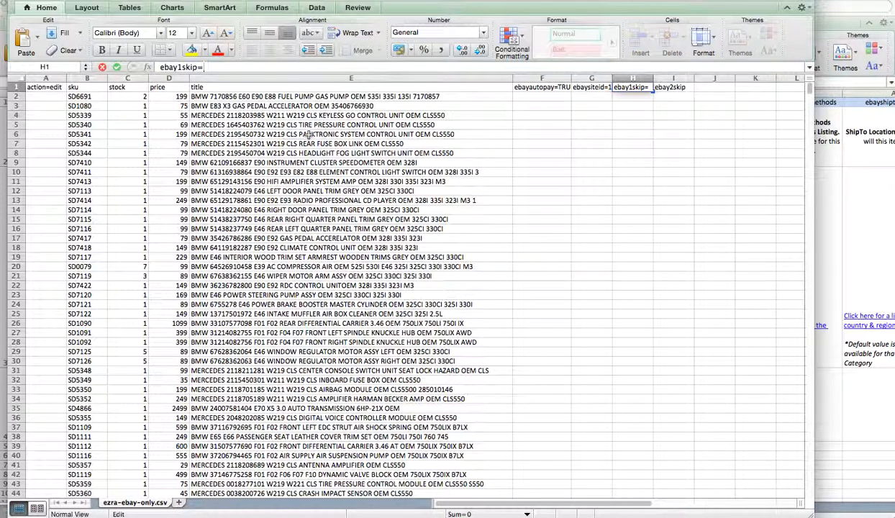
pyautogui.write('=TRUE')
pyautogui.press('Return')
pyautogui.moveTo(655, 77); pyautogui.dragTo(670, 77)
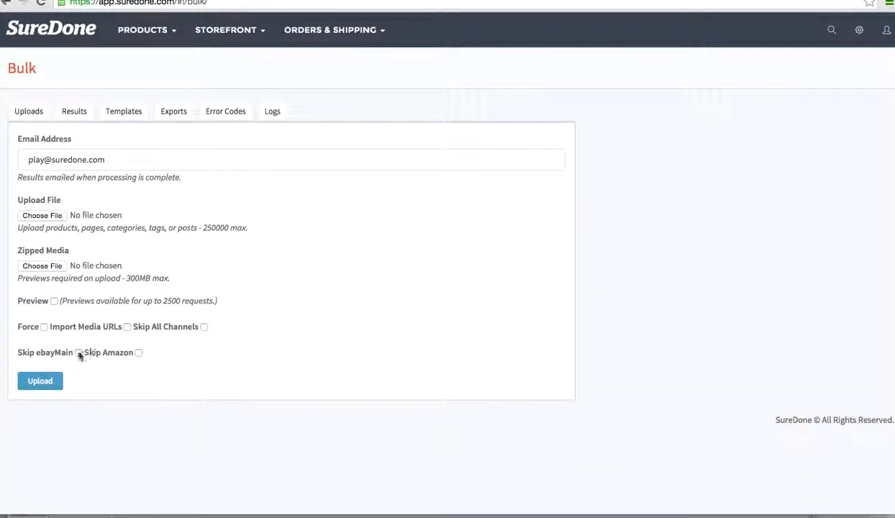
# On the SureDone bulk upload page, switch Skip ebayMain on and off again, and return to the CSV in Excel
pyautogui.click(79, 353)
pyautogui.click(75, 353)
pyautogui.hotkey('ctrl', 'Up')
pyautogui.click(566, 370)
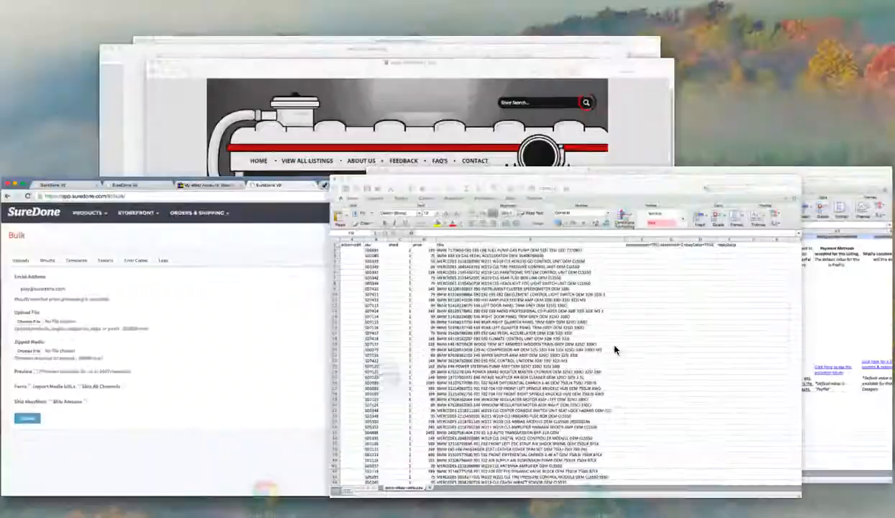
# Remove =TRUE from the header in H1 so that it reads ebay1skip
pyautogui.click(623, 87)
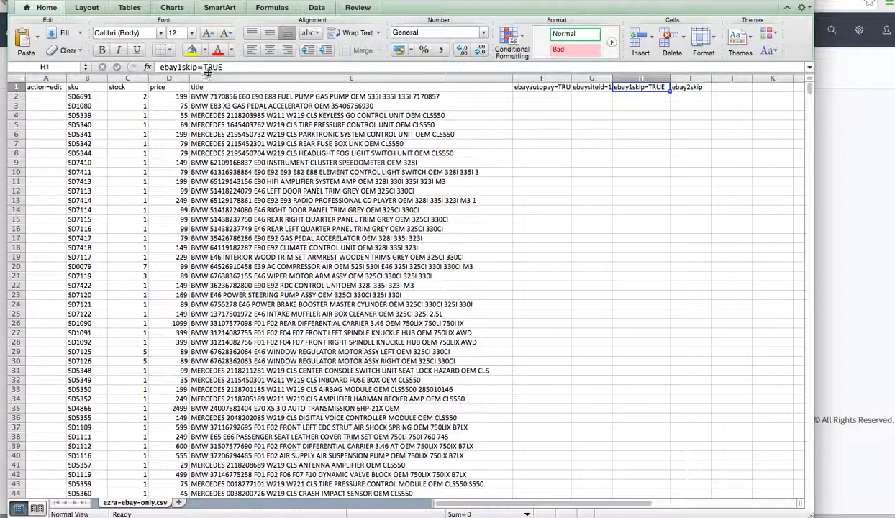
pyautogui.moveTo(196, 66); pyautogui.dragTo(246, 66)
pyautogui.press('BackSpace')
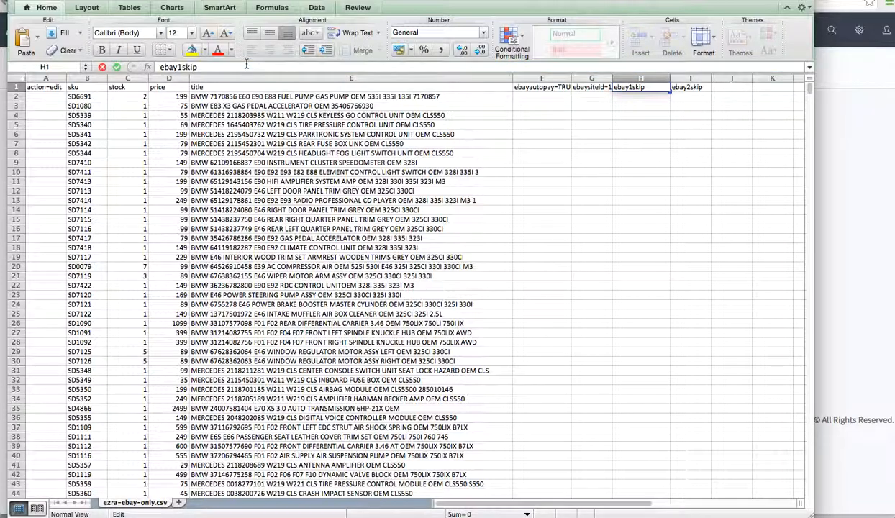
pyautogui.press('Return')
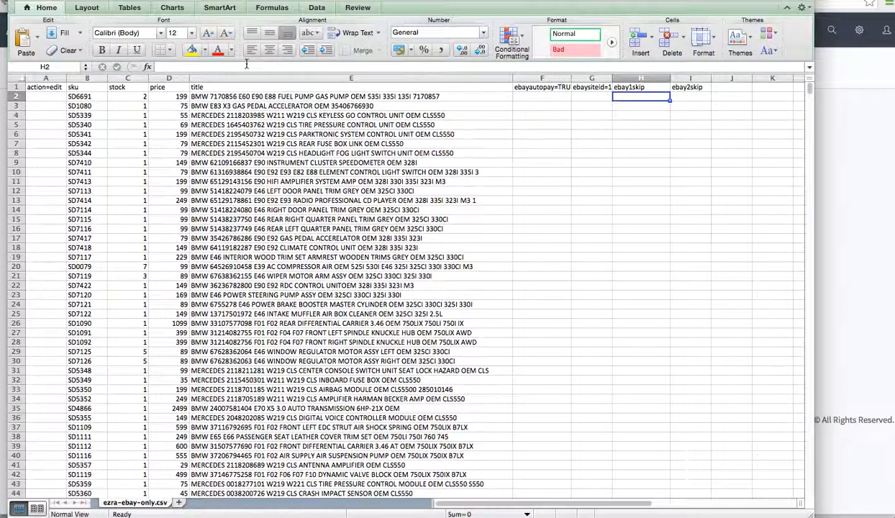
# Enter TRUE under ebay1skip for SD6691 and under ebay2skip for SD1080, and check the skip and action headers
pyautogui.write('TRUE')
pyautogui.press('Tab')
pyautogui.press('Down')
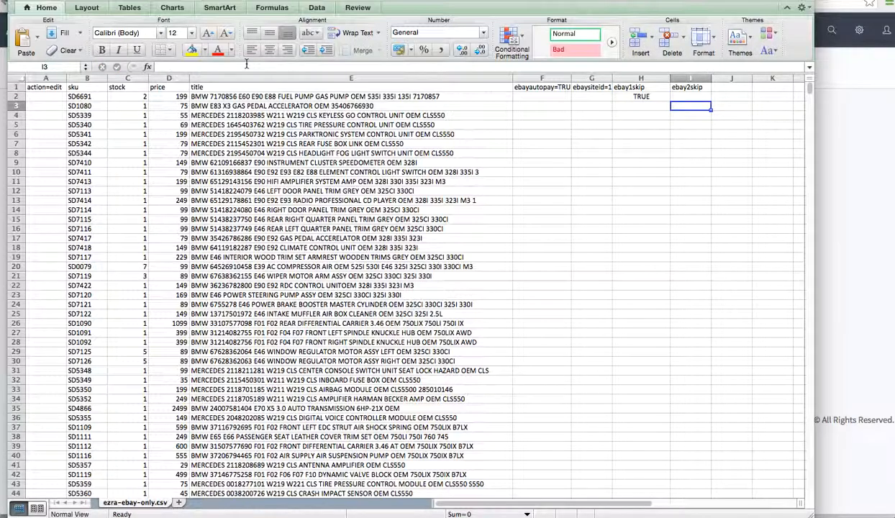
pyautogui.write('TRUE')
pyautogui.press('Return')
pyautogui.press('Left')
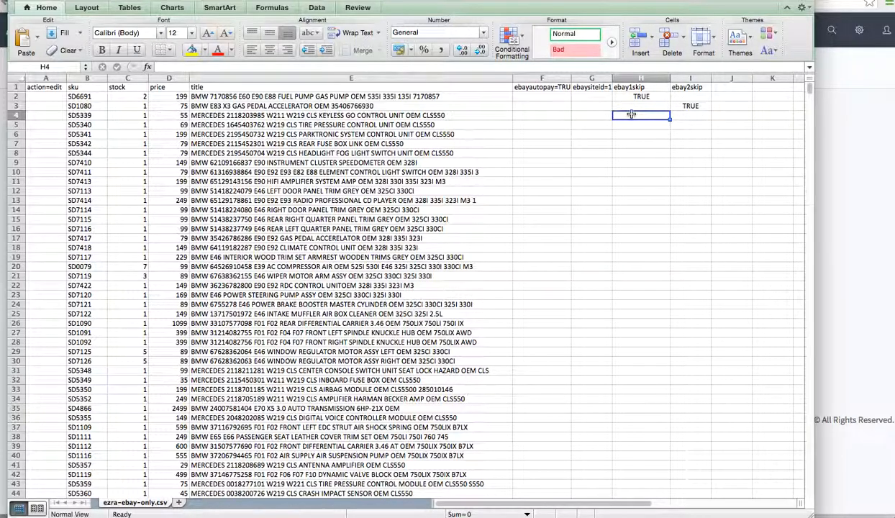
pyautogui.click(621, 86)
pyautogui.click(680, 86)
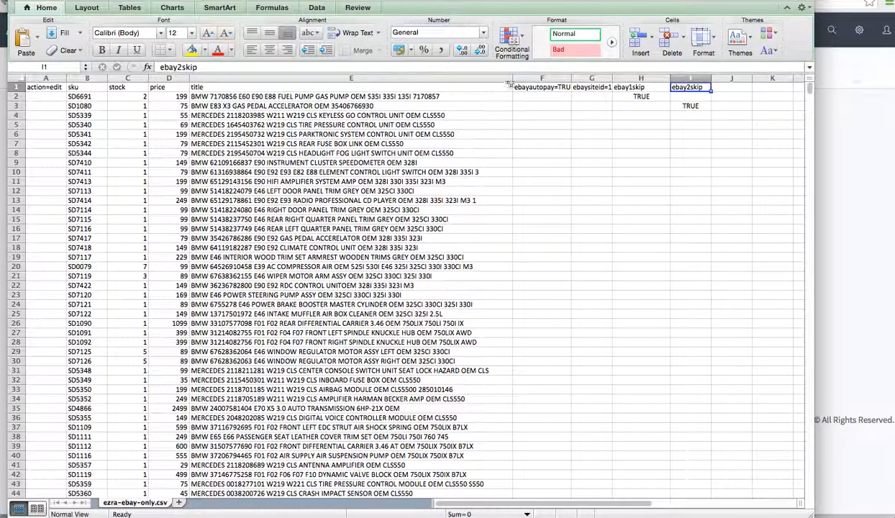
pyautogui.click(43, 87)
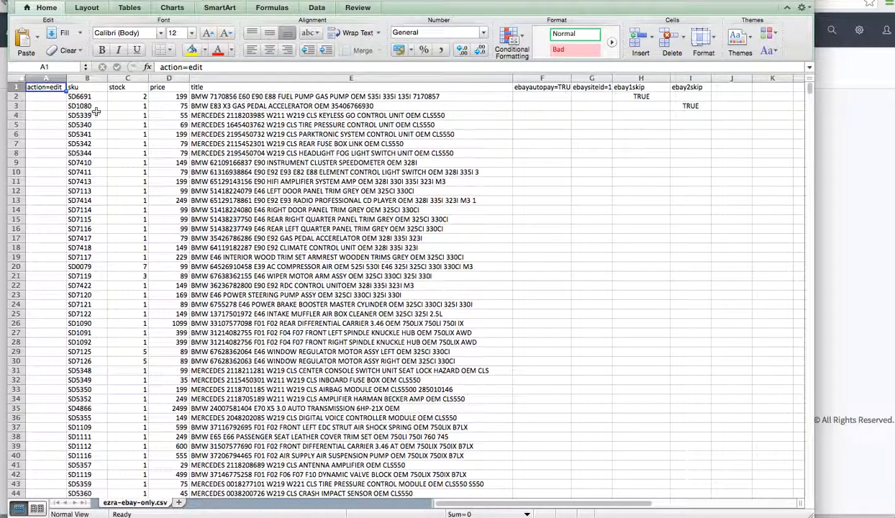
# Review the action=edit and sku headers and the stock, price and title columns of the upload CSV
pyautogui.click(130, 115)
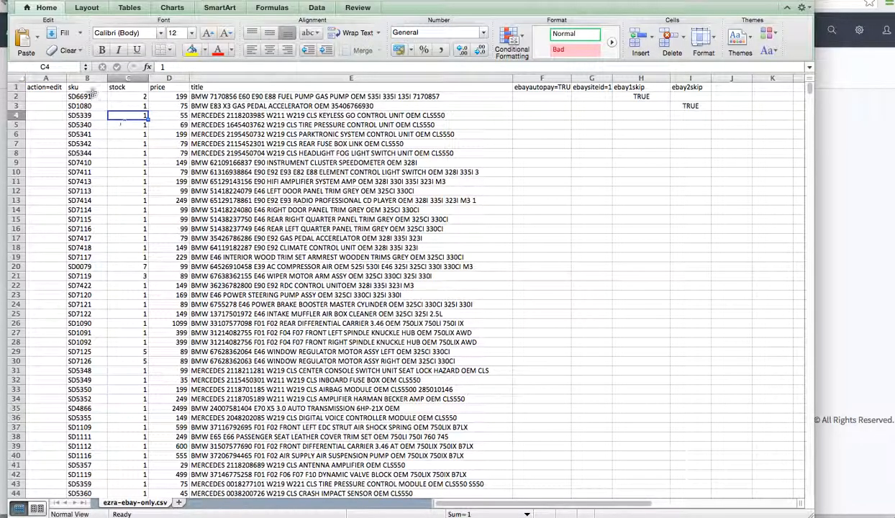
pyautogui.click(45, 105)
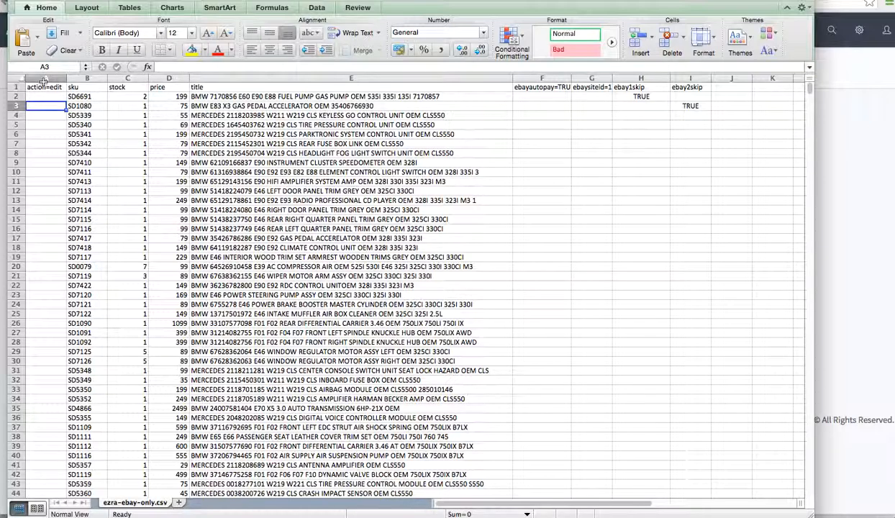
pyautogui.click(45, 87)
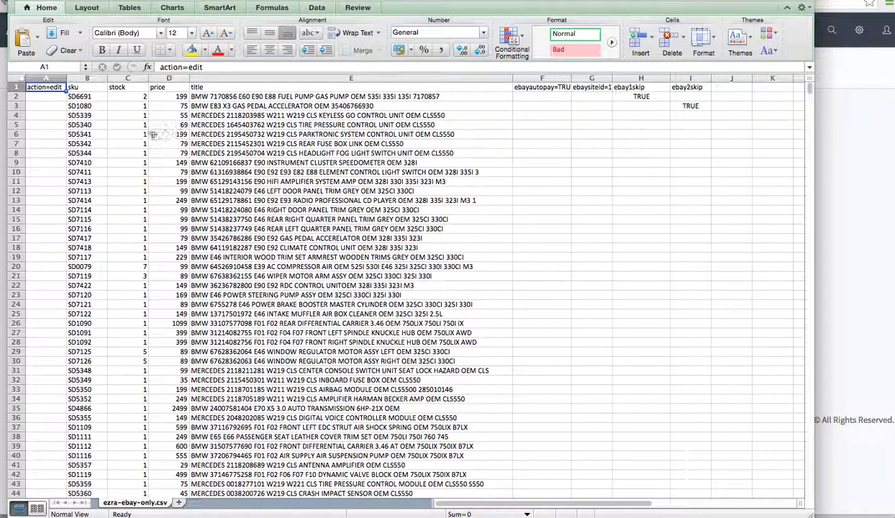
pyautogui.click(85, 86)
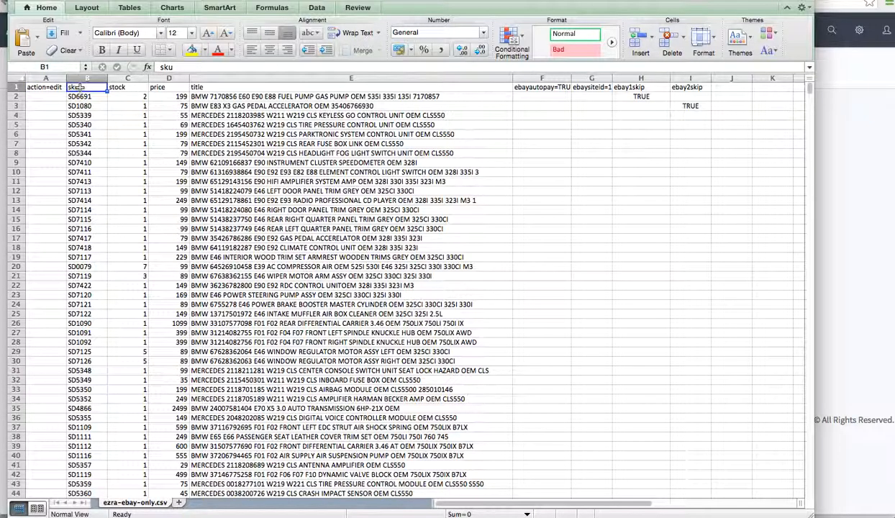
pyautogui.click(38, 88)
pyautogui.click(82, 87)
pyautogui.moveTo(128, 77); pyautogui.dragTo(255, 75)
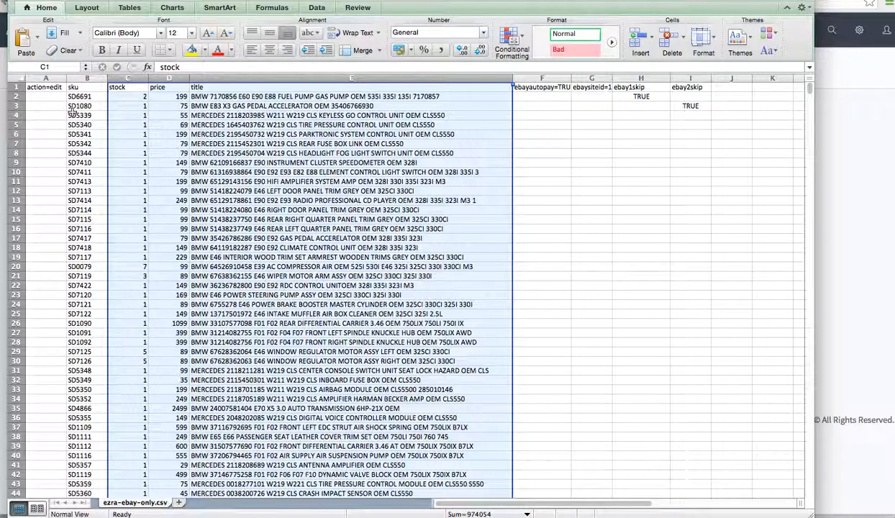
pyautogui.click(291, 180)
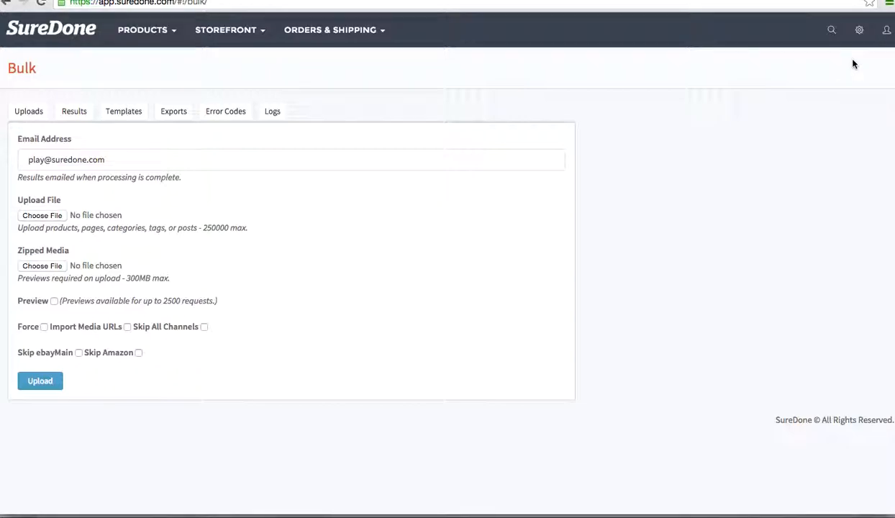
# In SureDone's channel settings, add an eBay instance named account3 and save the settings
pyautogui.click(859, 30)
pyautogui.click(762, 84)
pyautogui.click(860, 35)
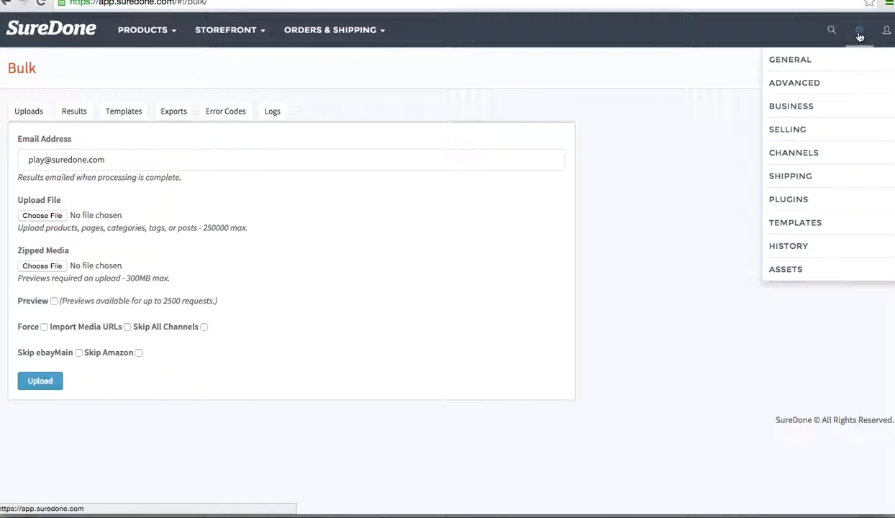
pyautogui.click(796, 158)
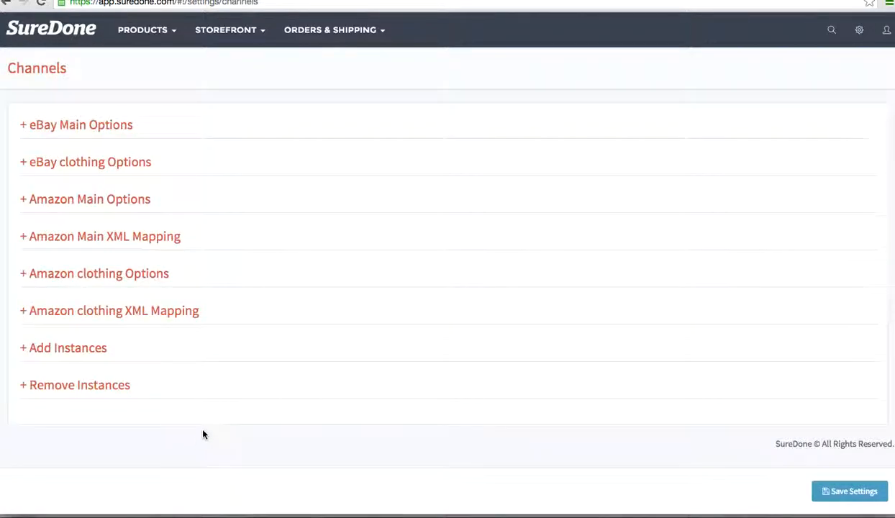
pyautogui.click(70, 349)
pyautogui.click(185, 365)
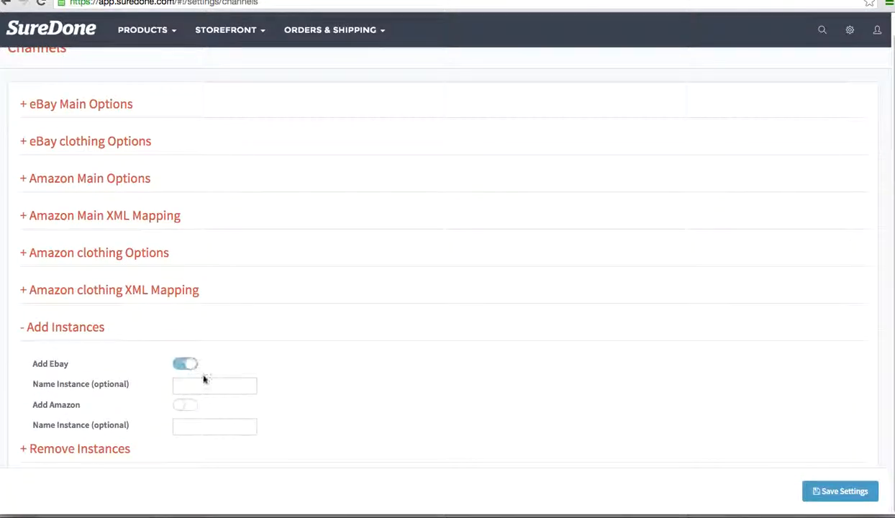
pyautogui.write('account')
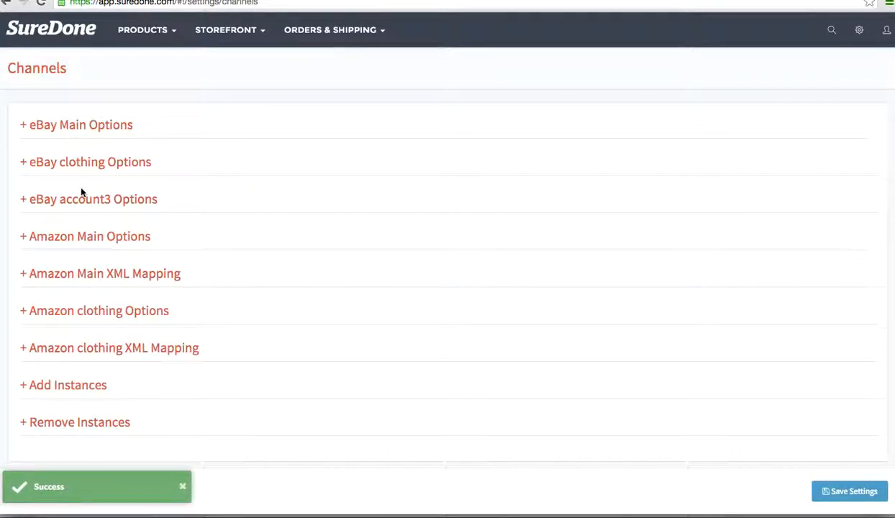
# Look over the eBay account3 options, collapse them, and switch on removal of the account3 instance
pyautogui.click(108, 200)
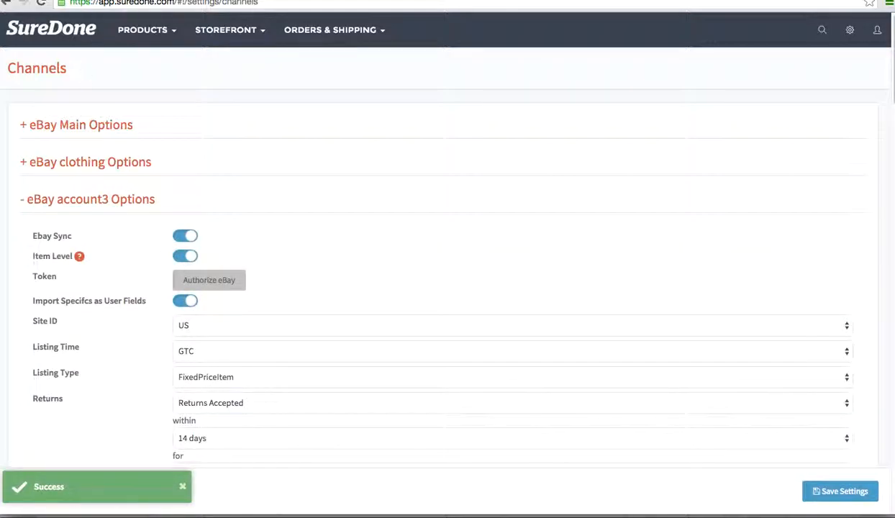
pyautogui.click(109, 194)
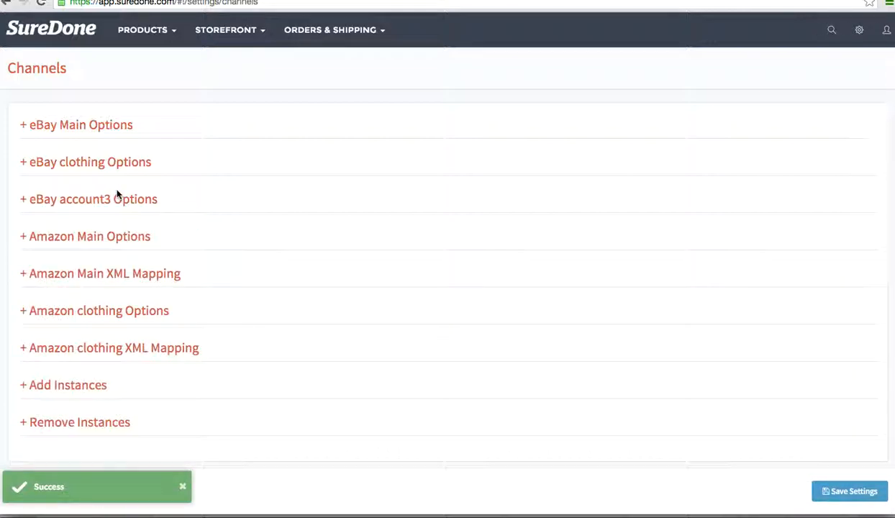
pyautogui.click(72, 423)
pyautogui.scroll(-1, 288, 375)
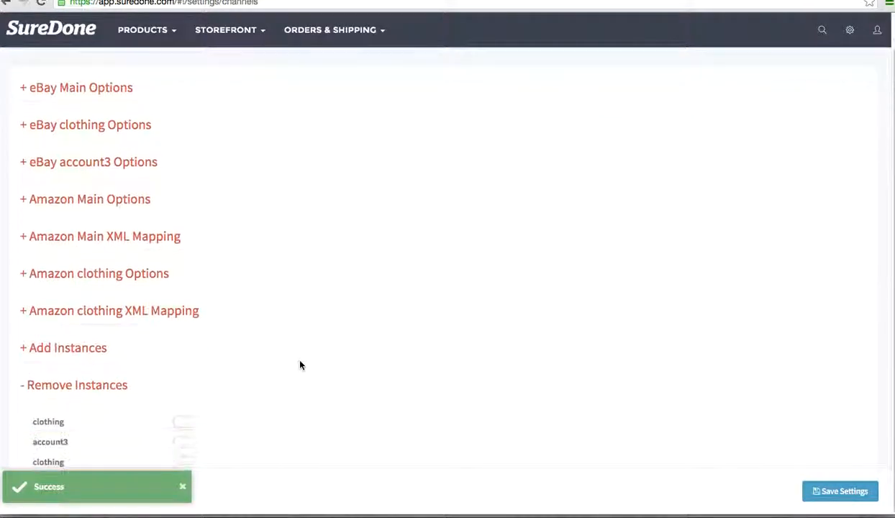
pyautogui.click(190, 445)
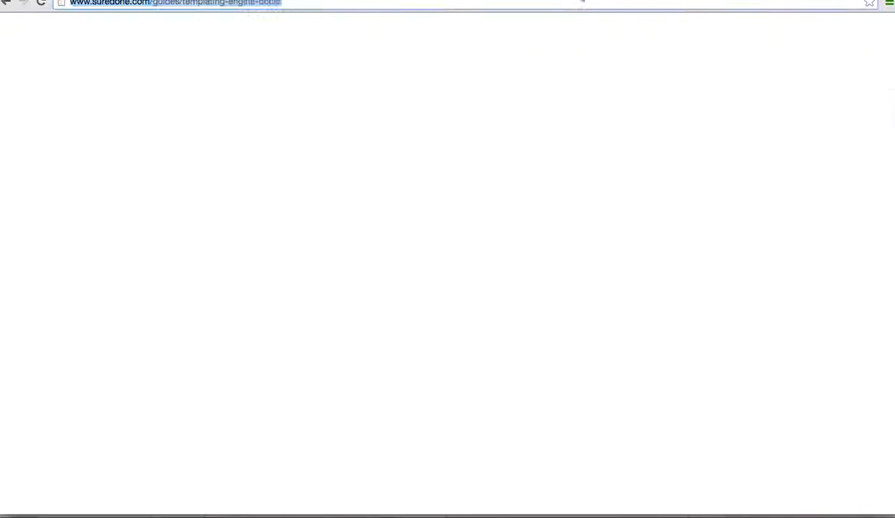
# Go from the Twig Templating Engine Docs page to the Guides & Tutorials overview on the SureDone website
pyautogui.scroll(15, 540, 123)
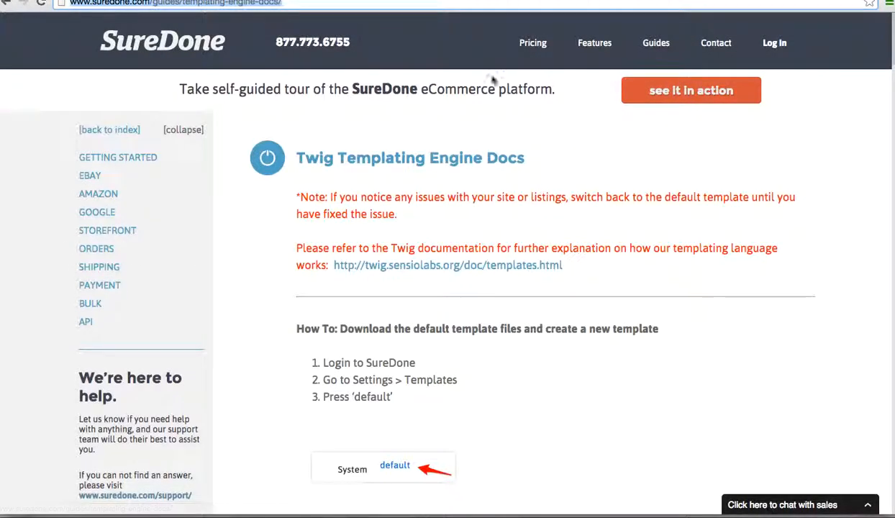
pyautogui.click(664, 43)
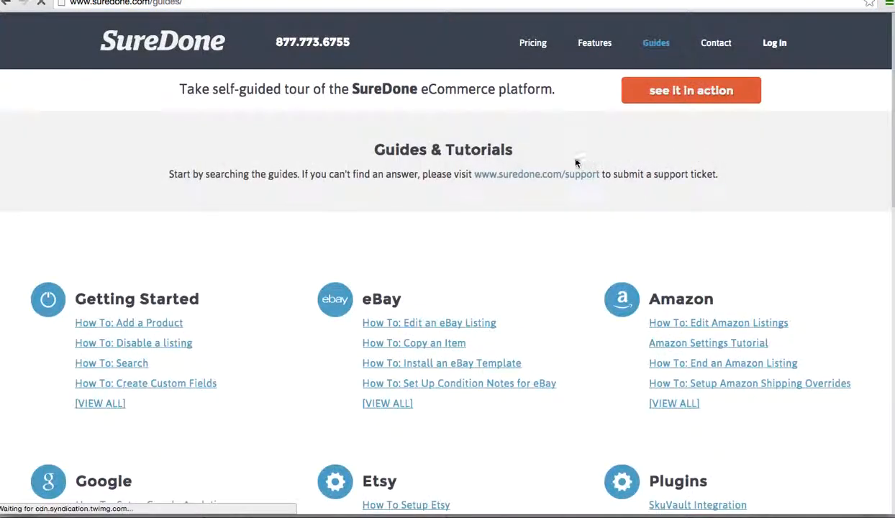